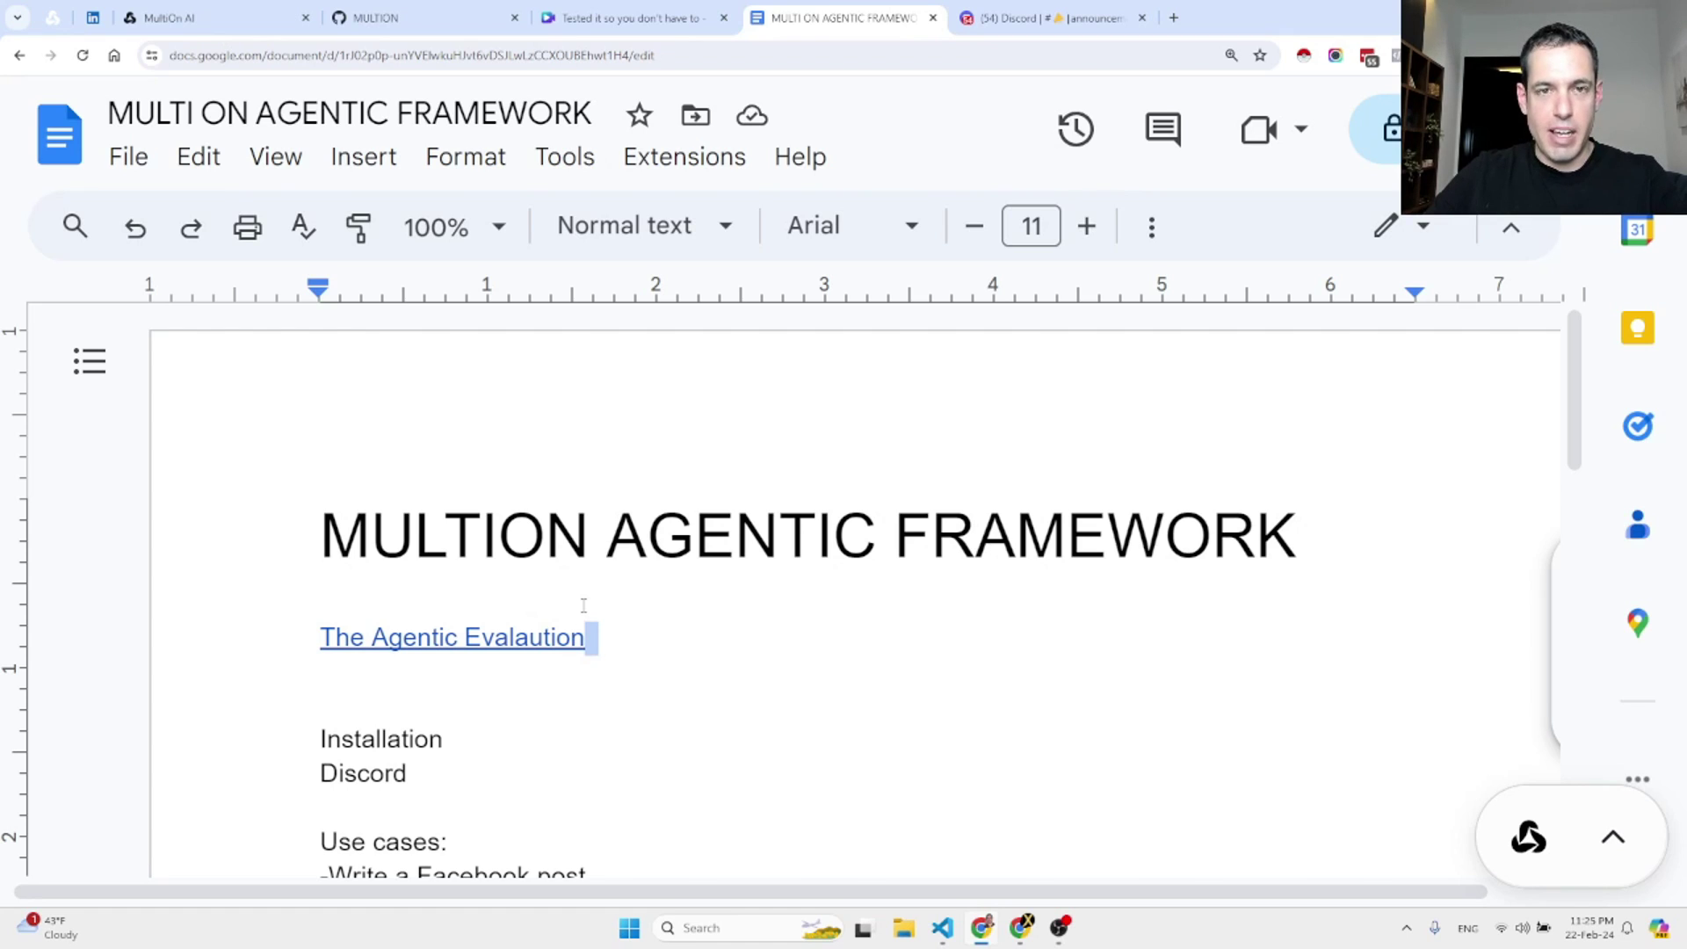
Show the Canva rating-ladder slide and play its preview animation twice
click(629, 17)
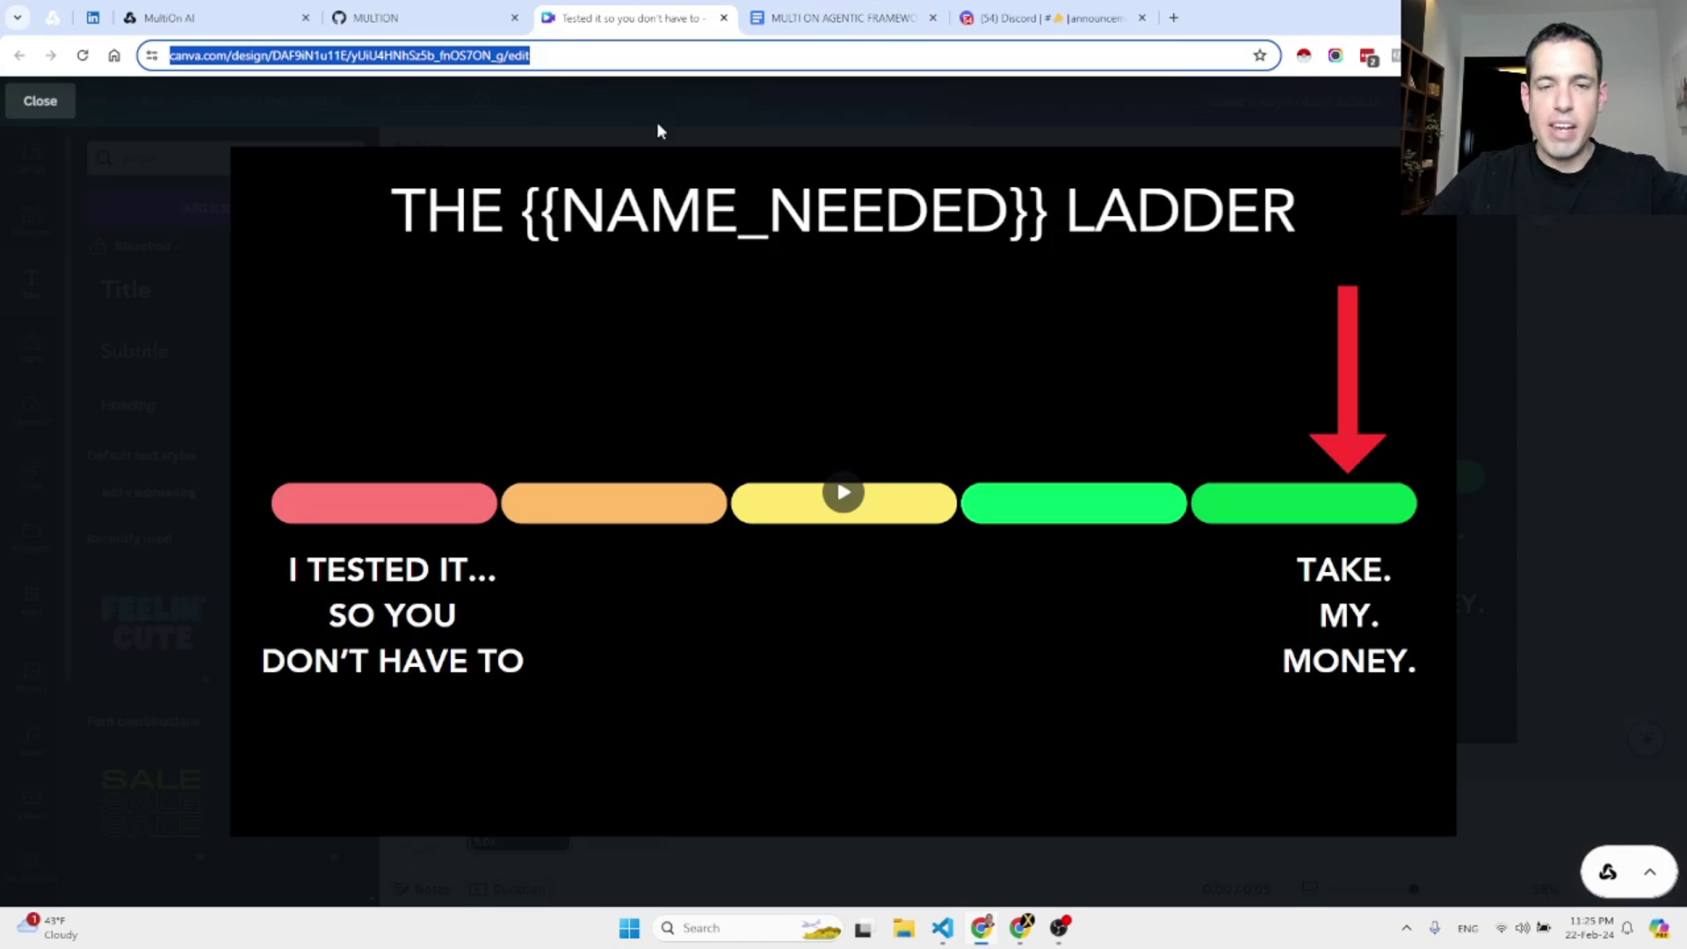
click(796, 578)
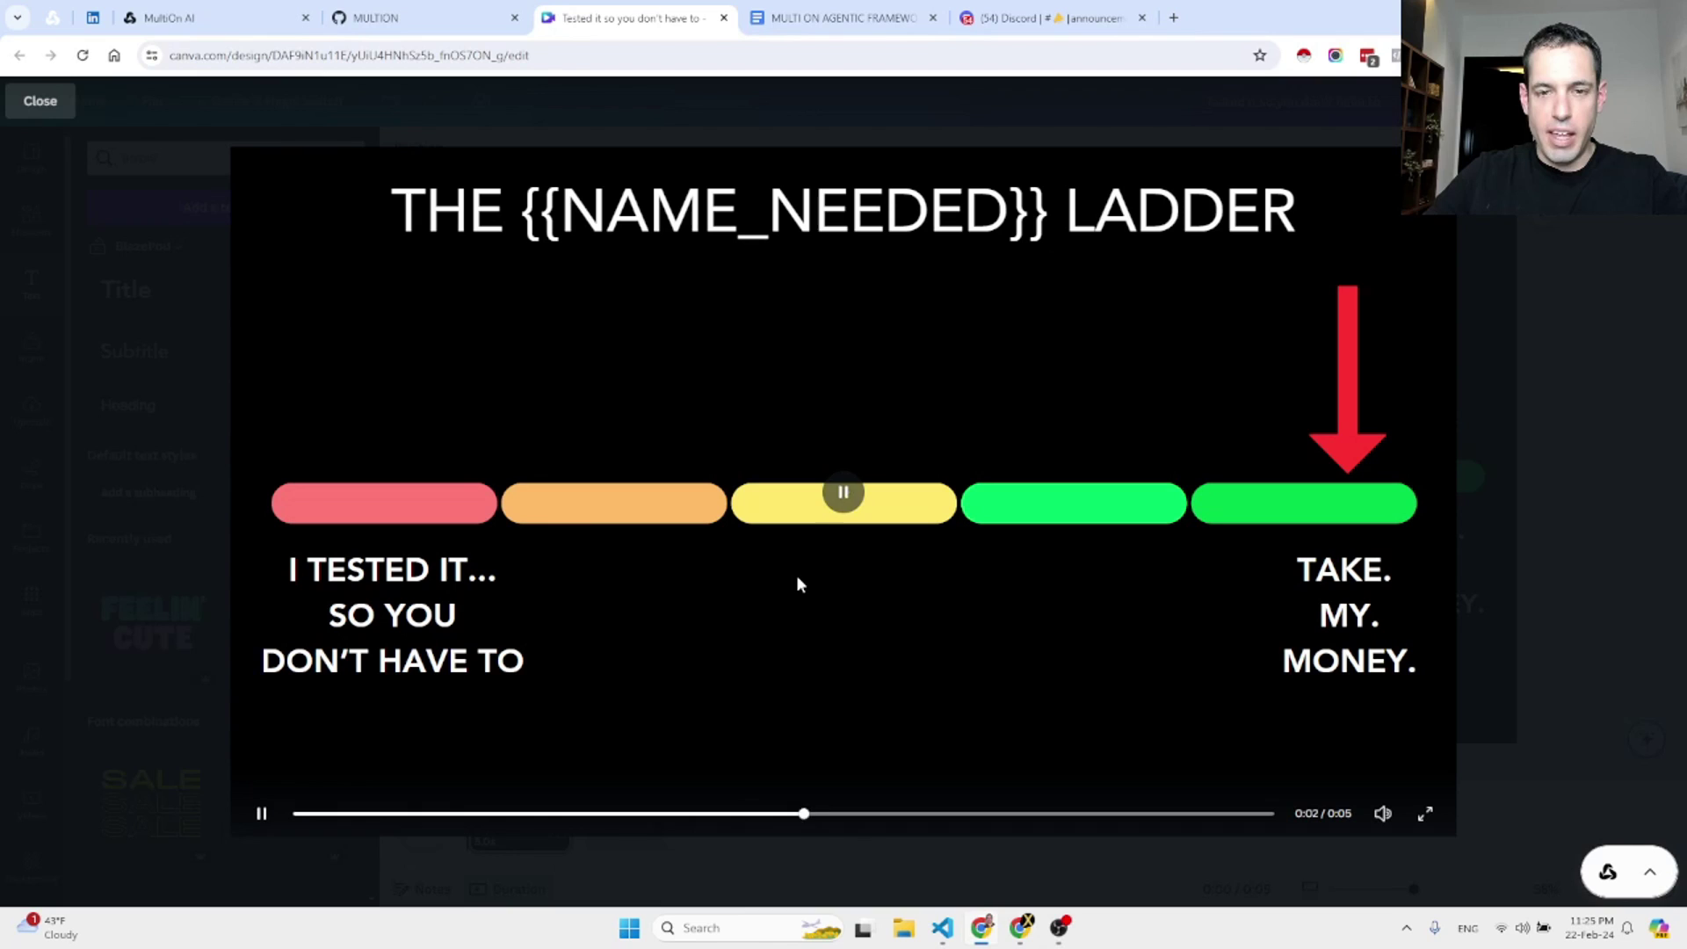
click(844, 493)
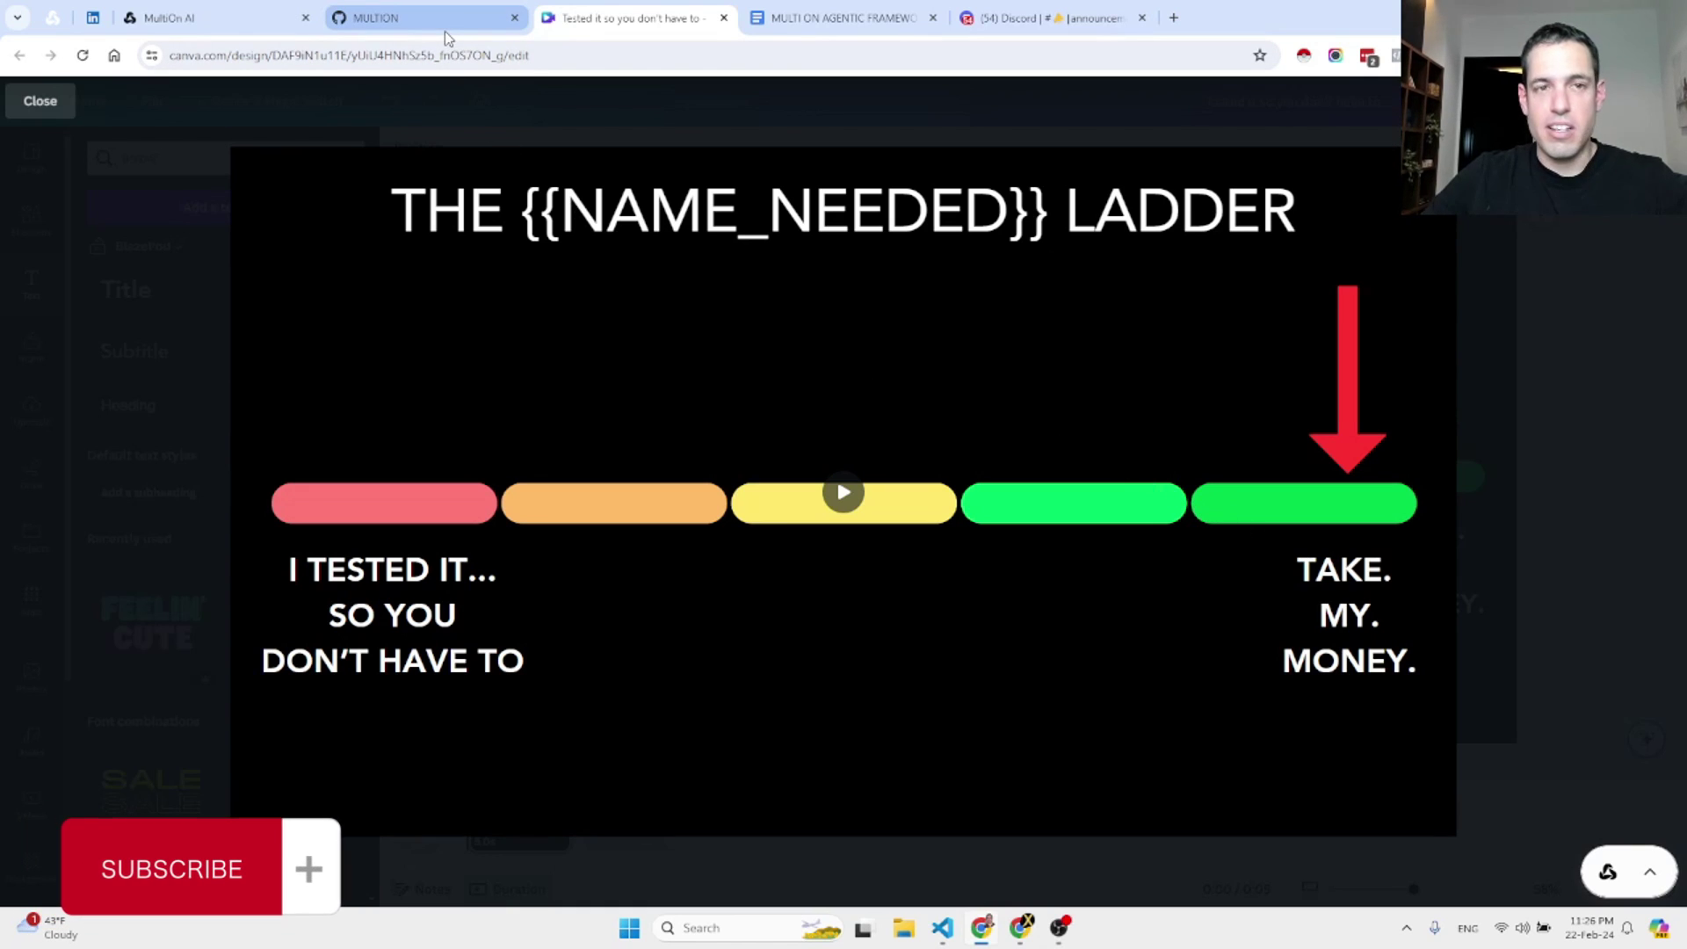
mouse_move(447, 37)
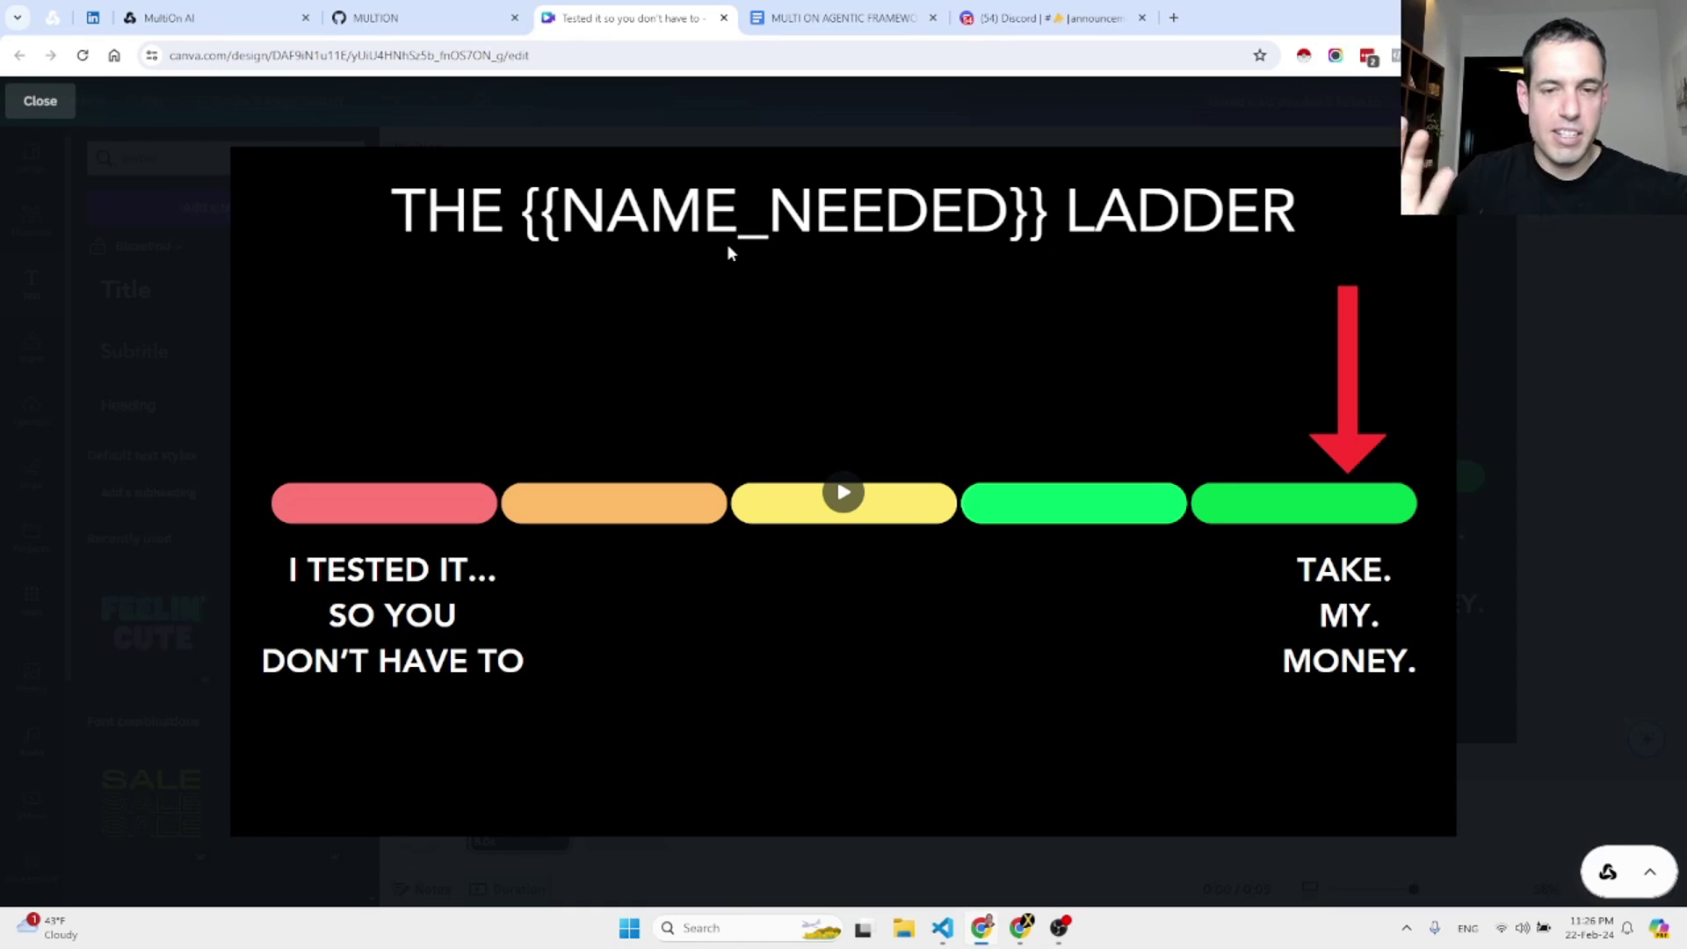
mouse_move(1093, 318)
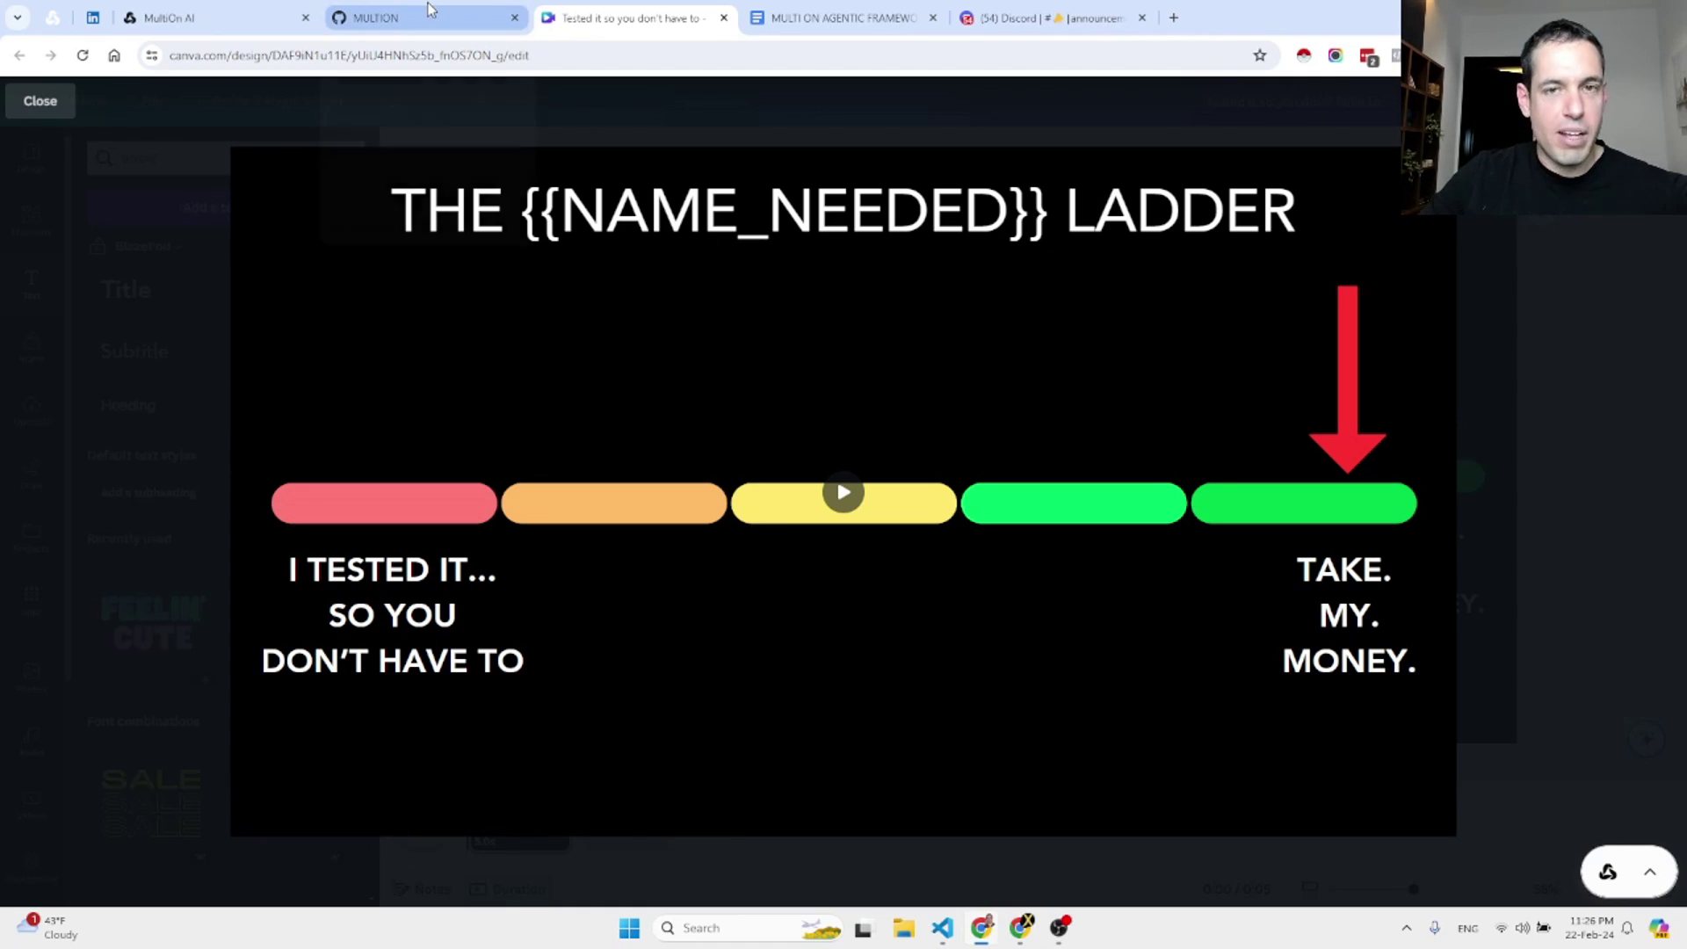
Go to multion.ai, scroll to the API access sign-up, and focus its Email field
click(839, 17)
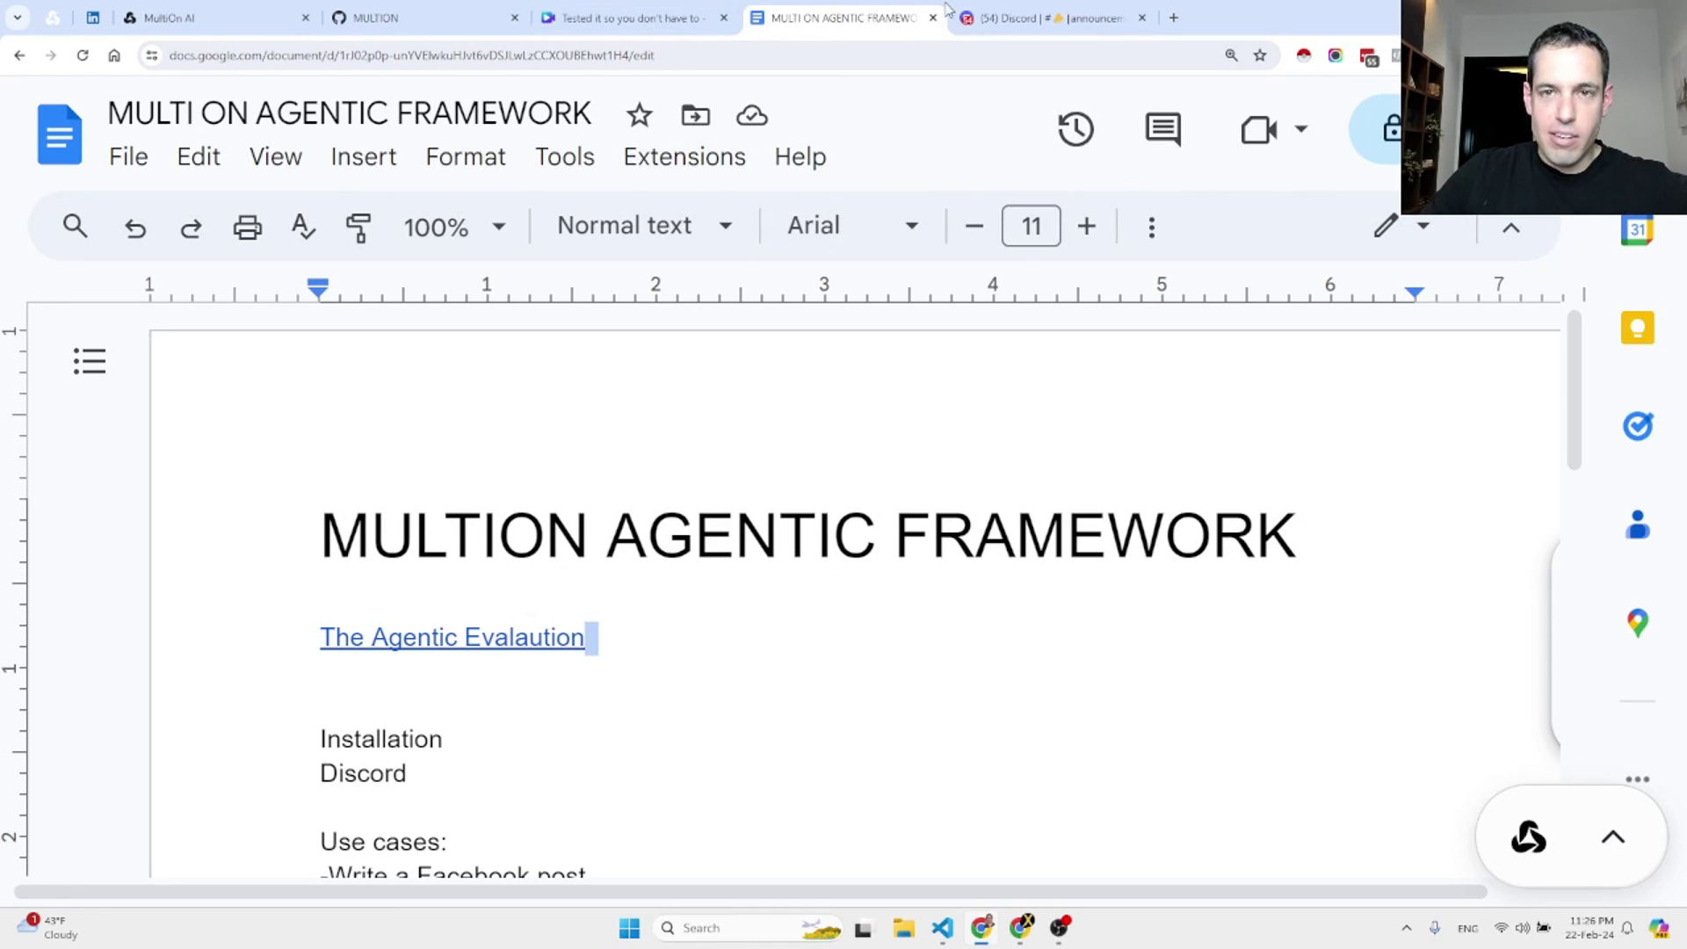
click(453, 18)
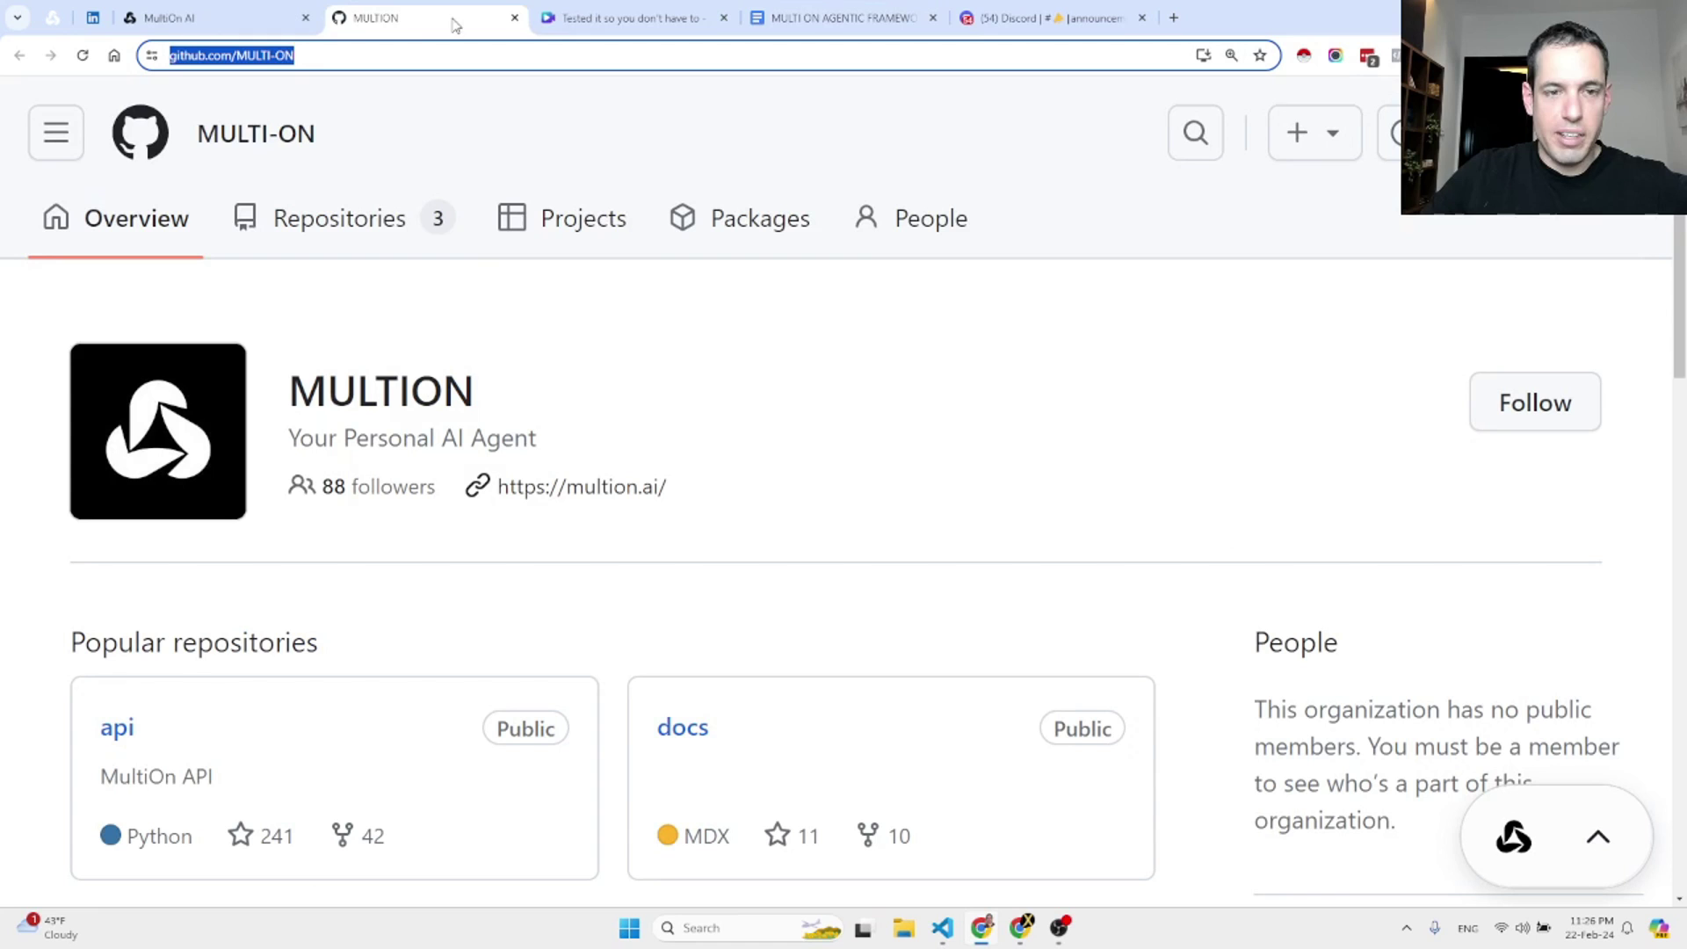
click(176, 18)
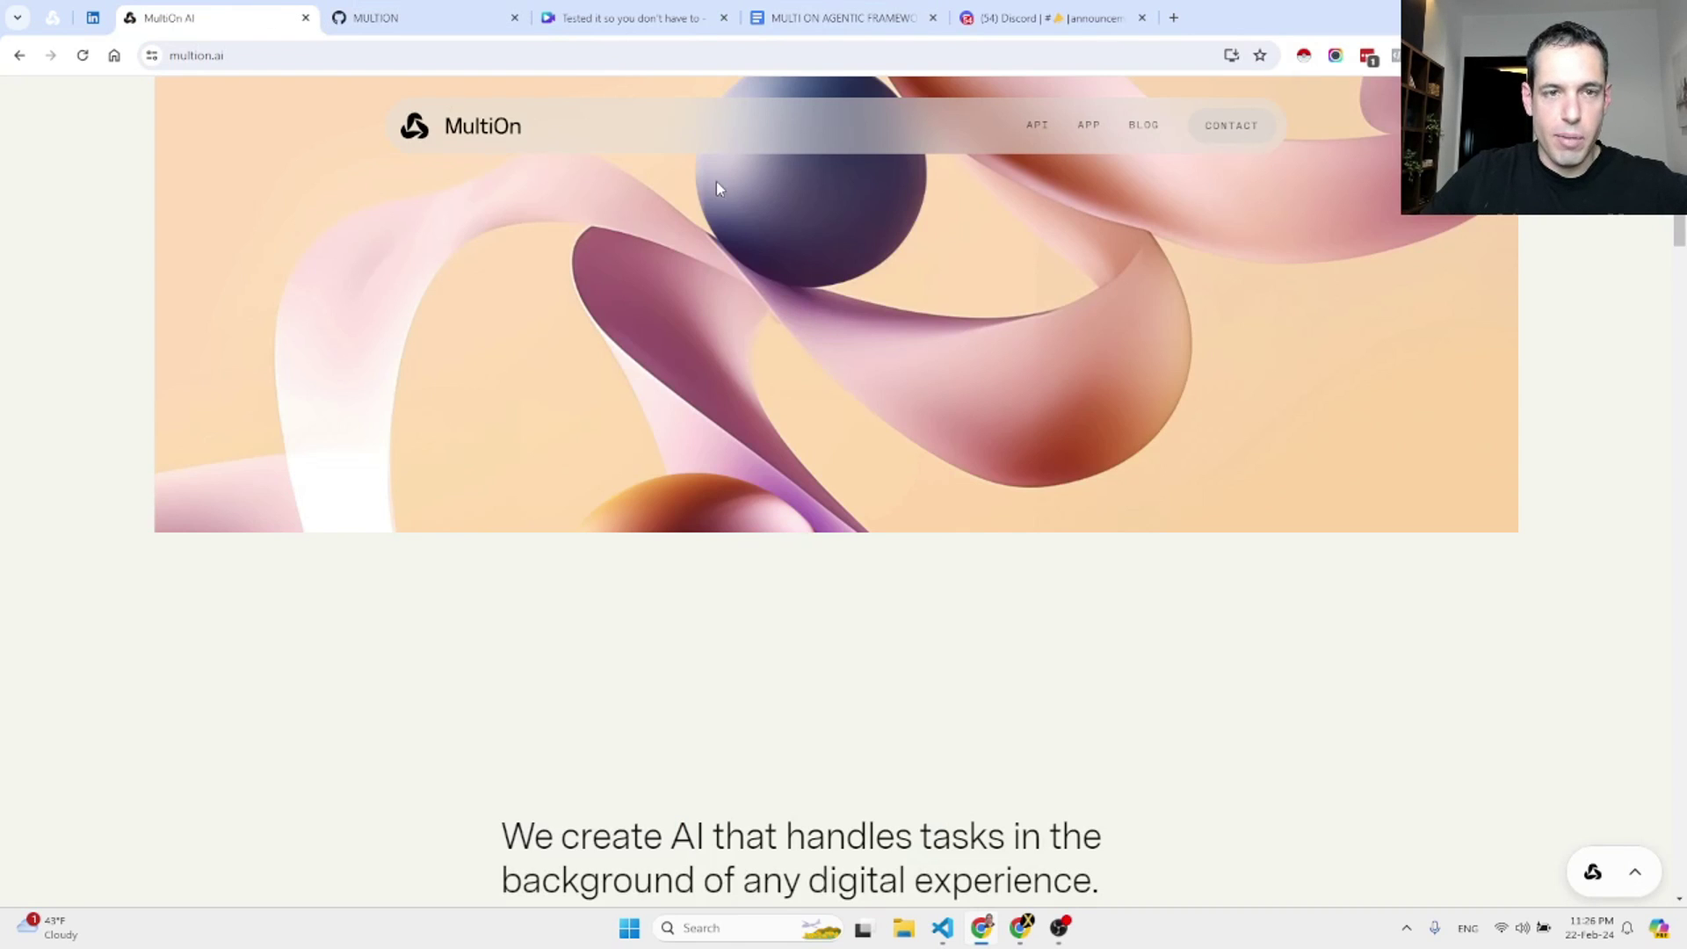
scroll(1455, 371, down, 3)
scroll(1455, 371, up, 3)
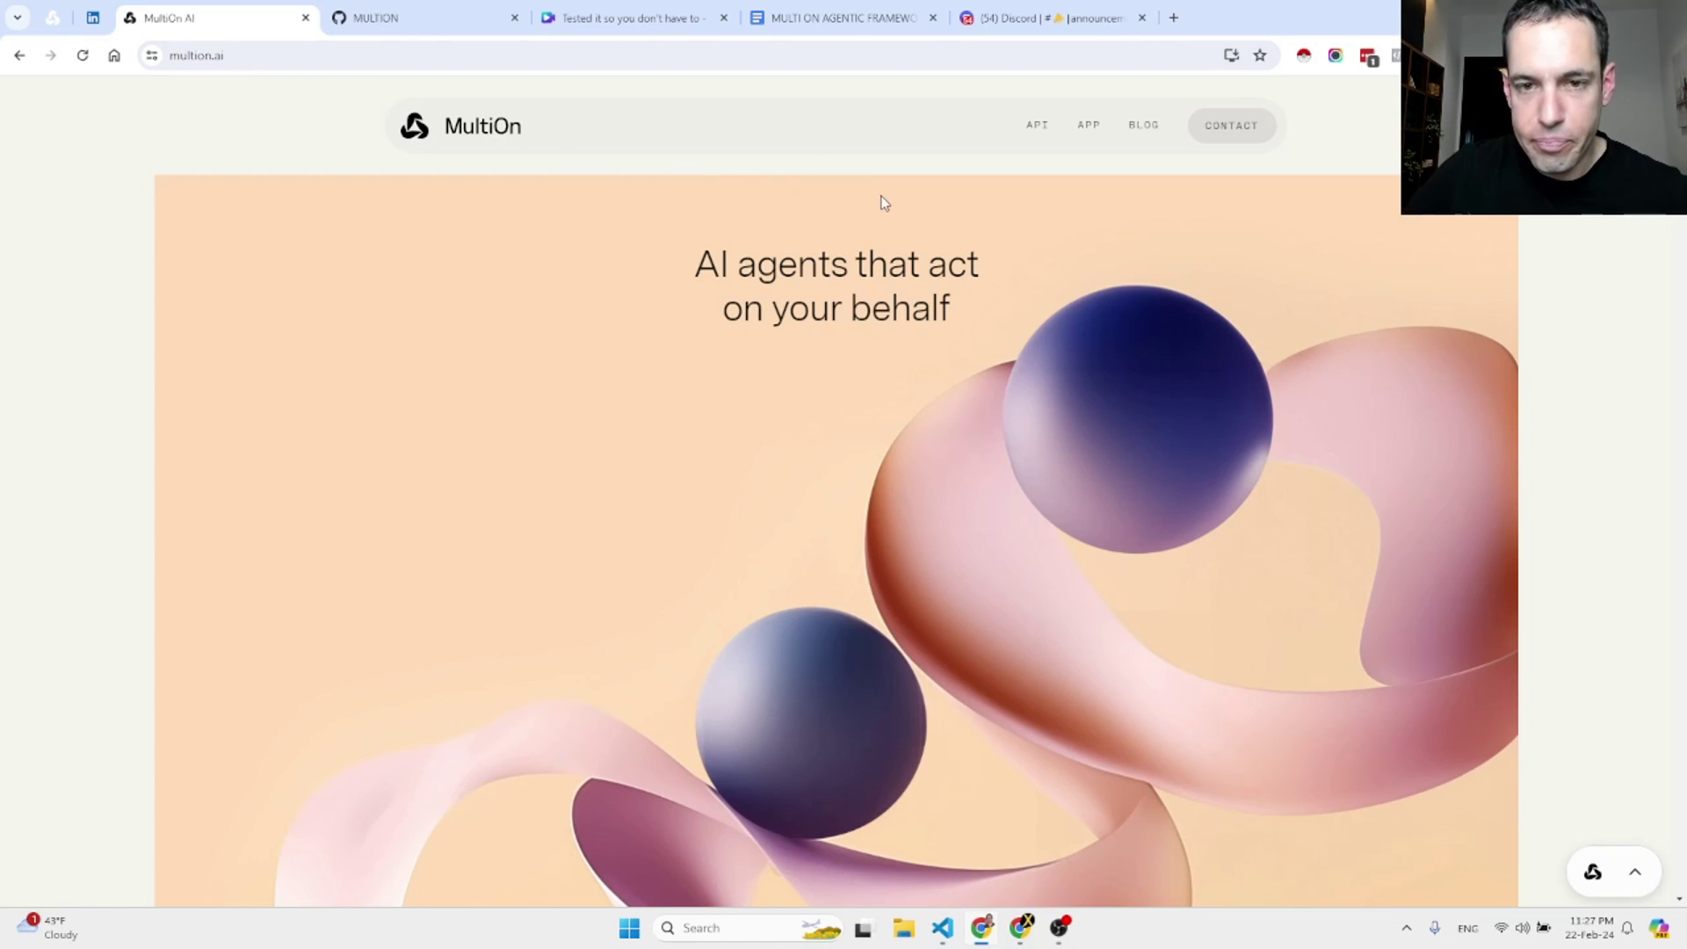
drag(1680, 132, 1681, 543)
click(647, 347)
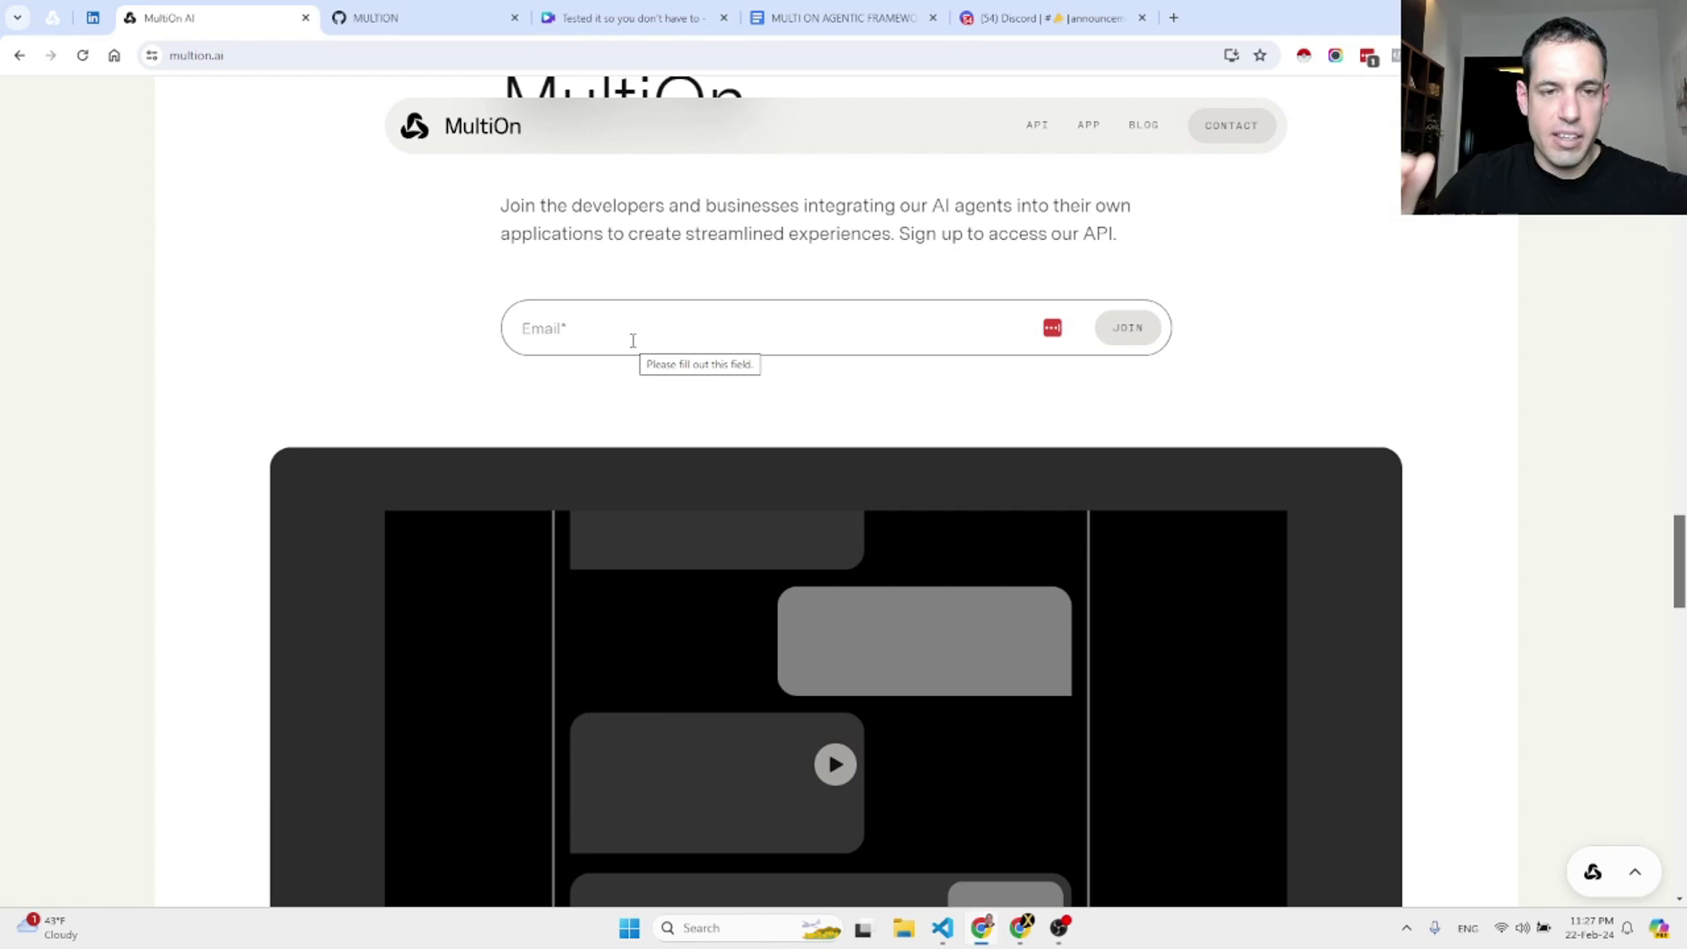
Browse the MultiOn Discord beta-request channel, then open a new tab with the MultiOn agent
click(1024, 11)
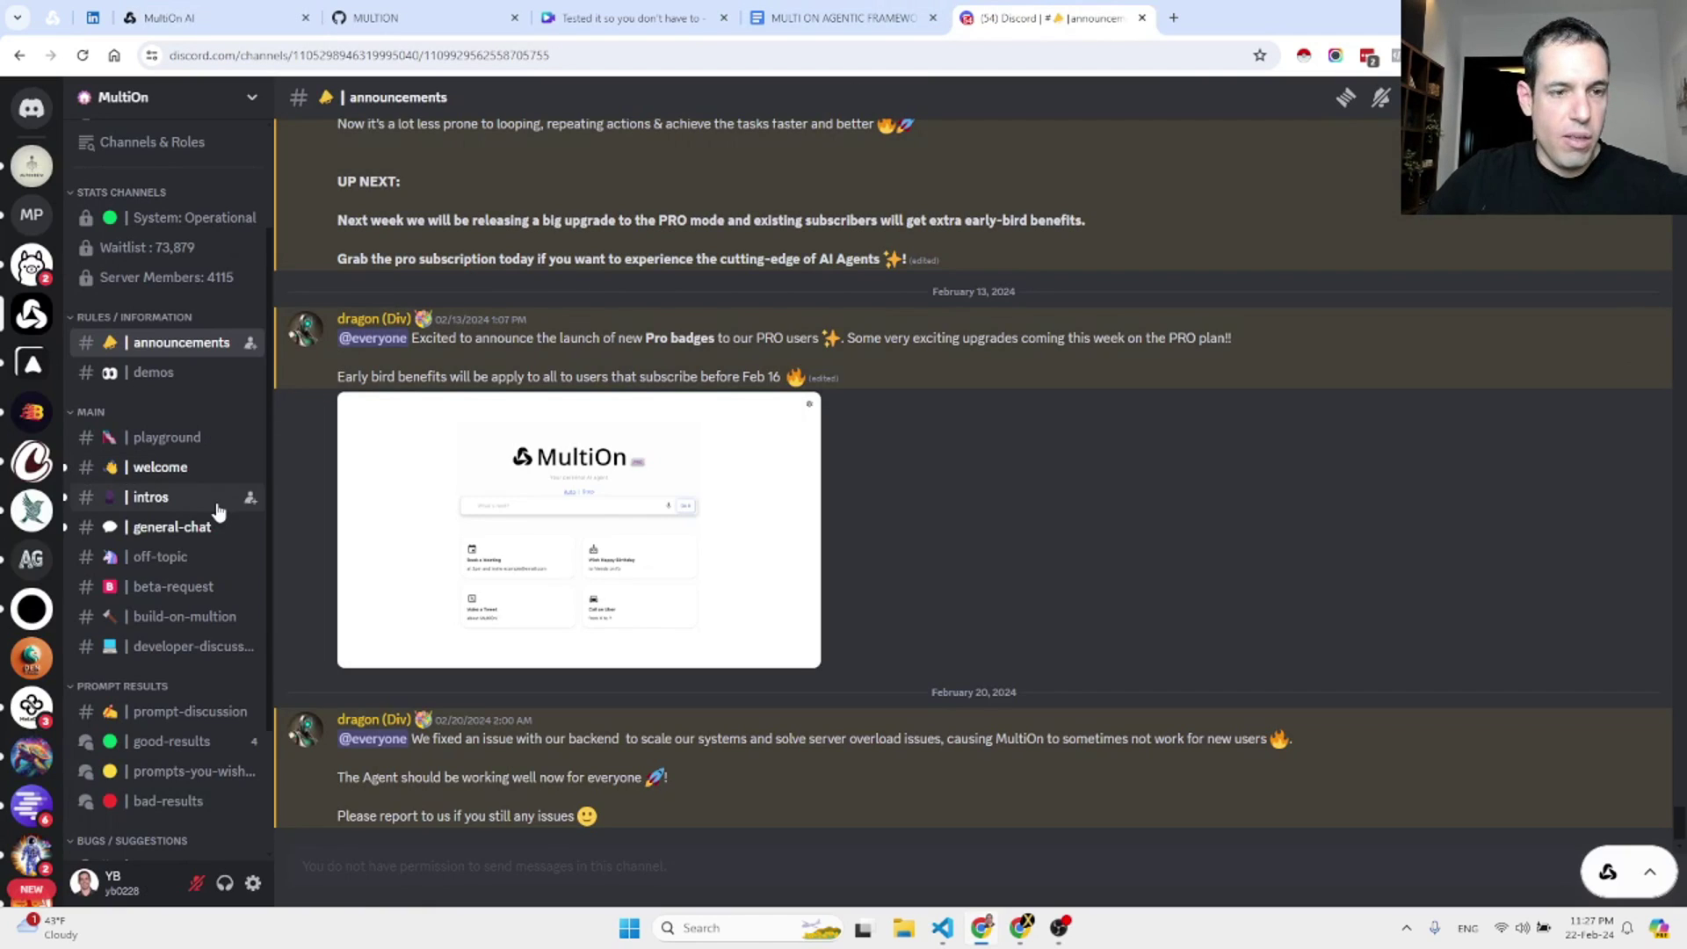
click(173, 587)
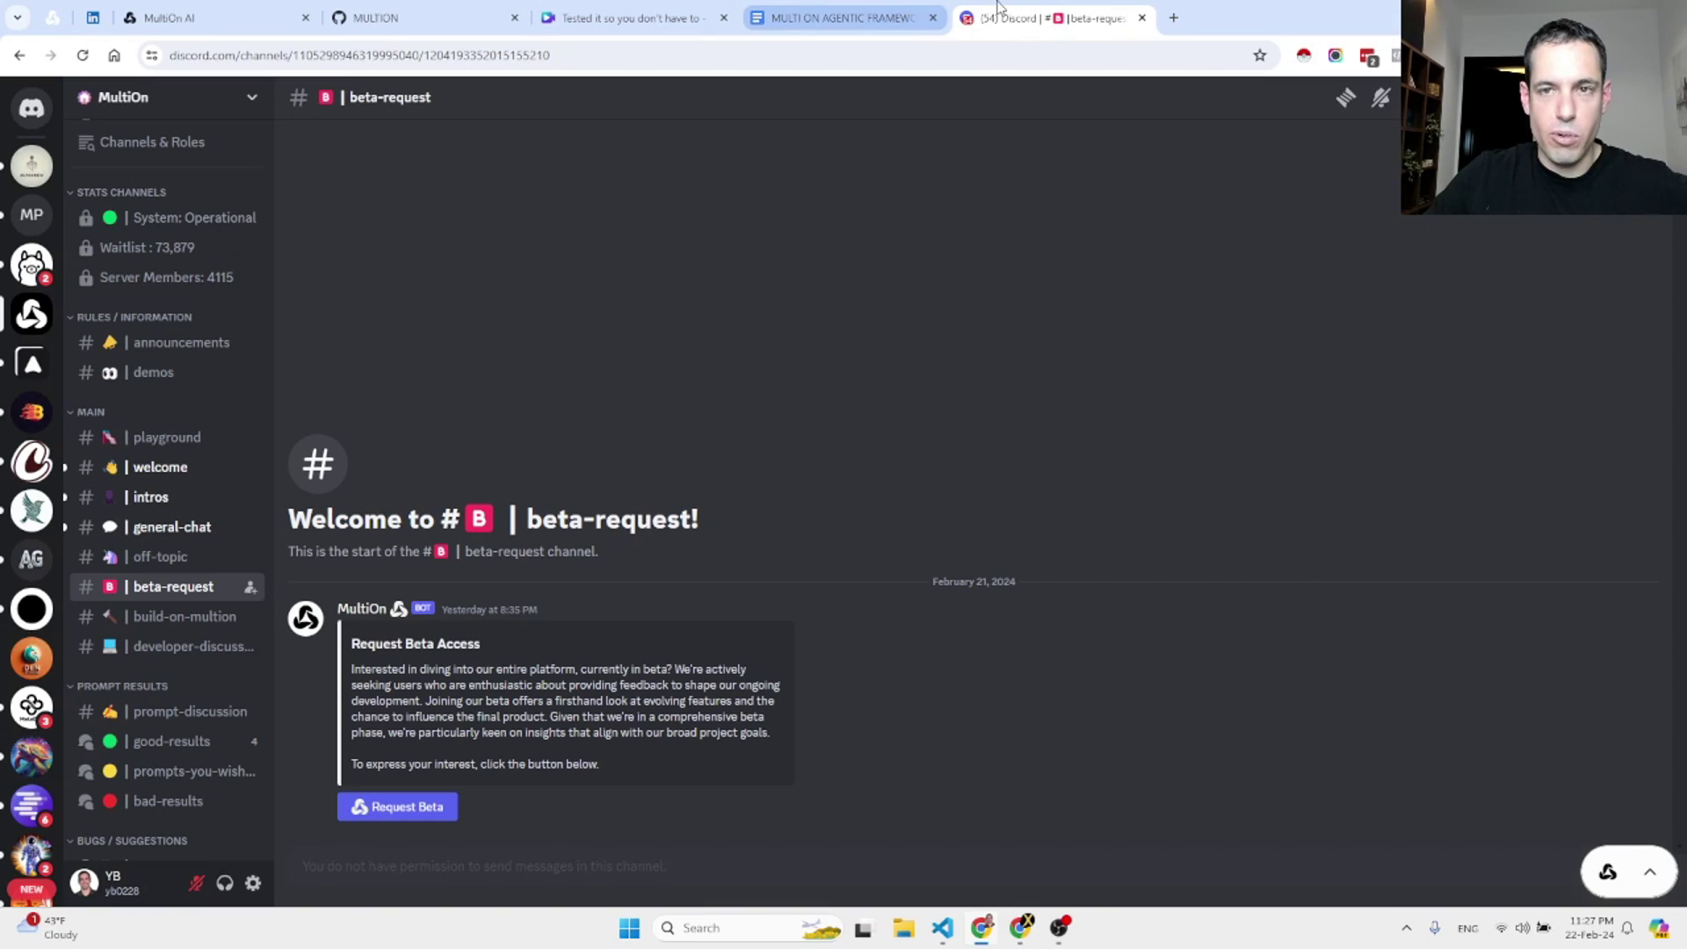
click(1173, 17)
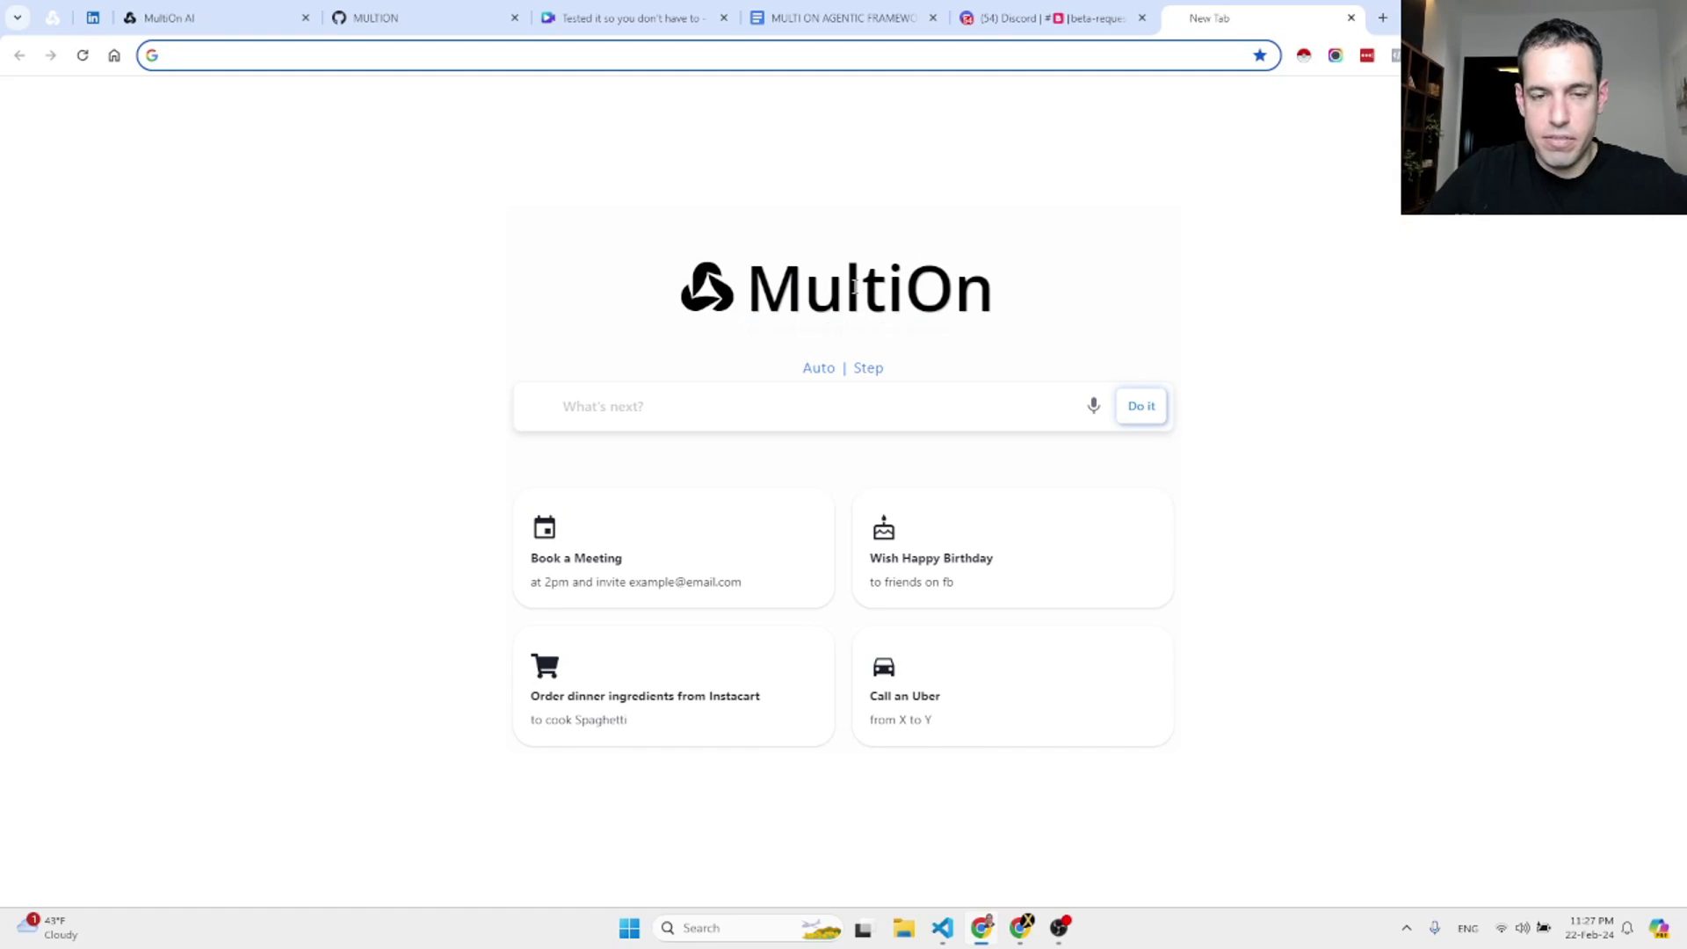
Ask the agent to write a Facebook post on leveraging code in marketing and paste it on the wall
click(668, 404)
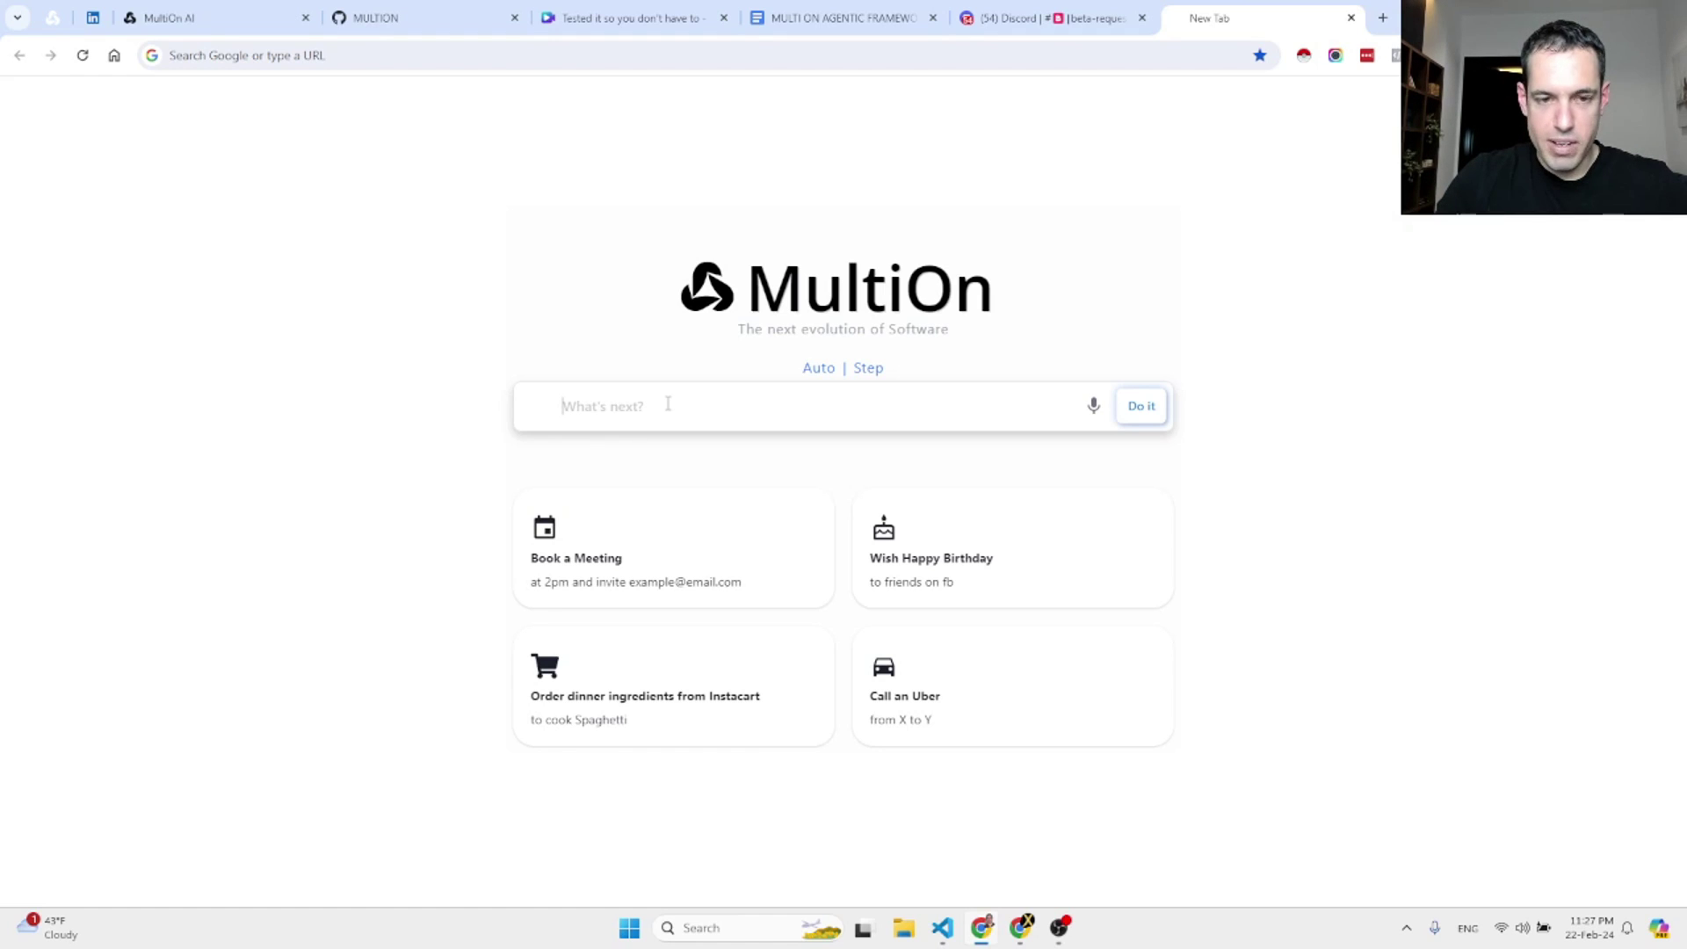
text(Please)
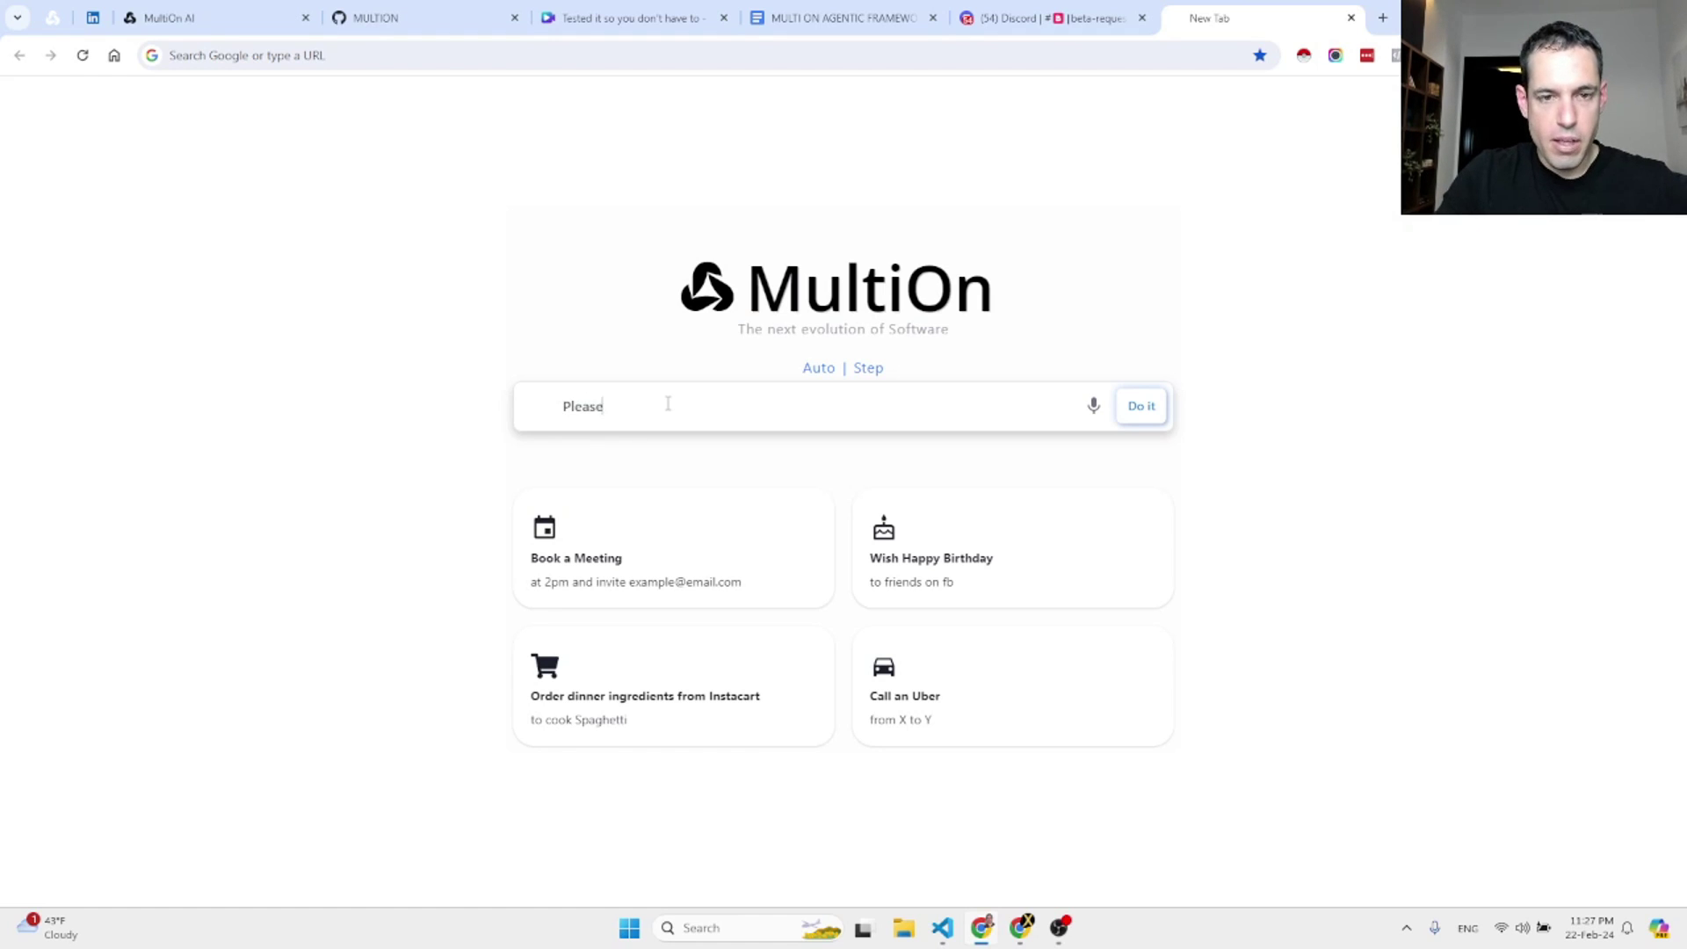
text( wr)
key(BackSpace)
key(BackSpace)
key(BackSpace)
key(BackSpace)
key(BackSpace)
key(BackSpace)
key(BackSpace)
key(BackSpace)
key(BackSpace)
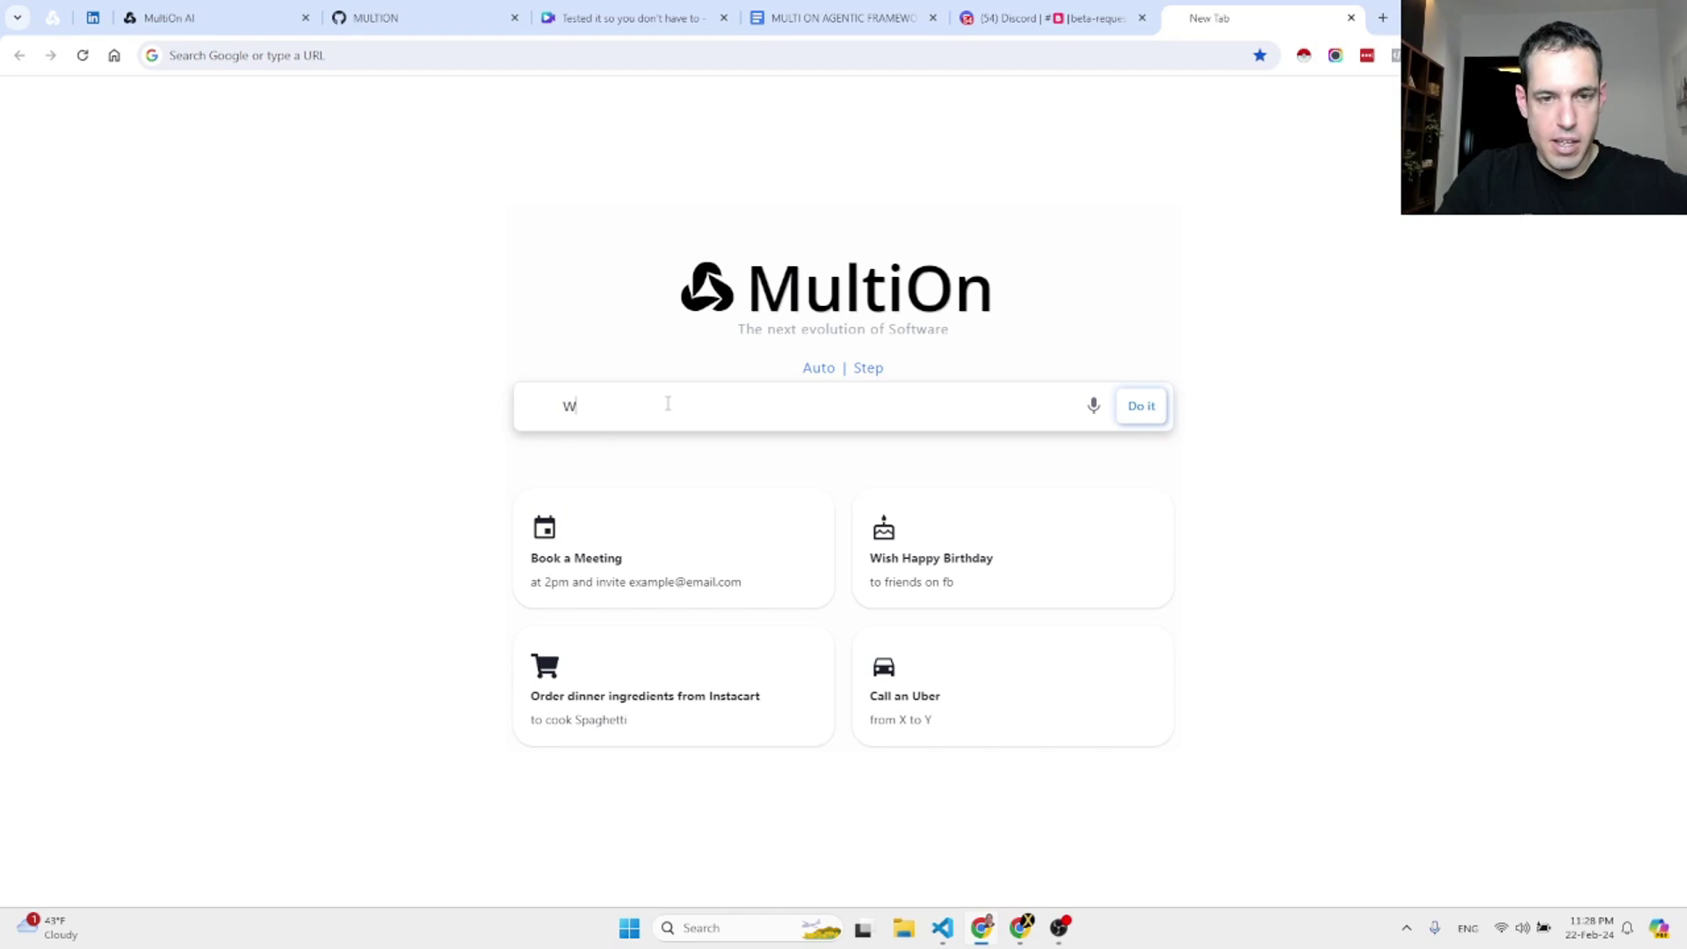
text(Write a facebook)
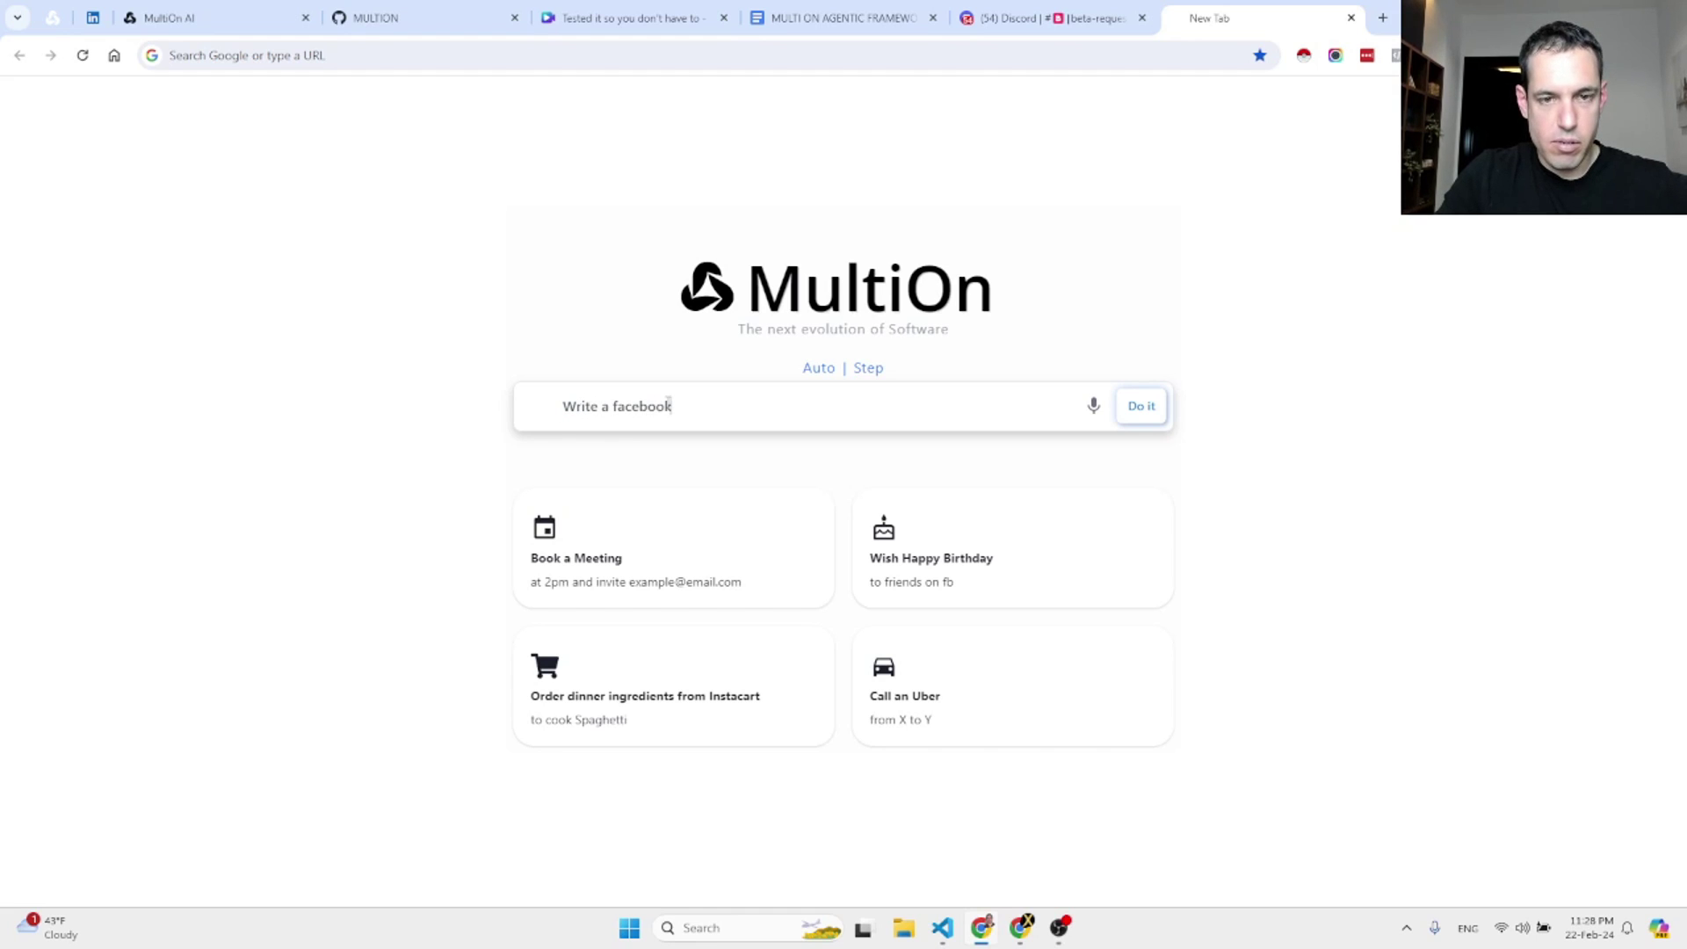
text( post for me an)
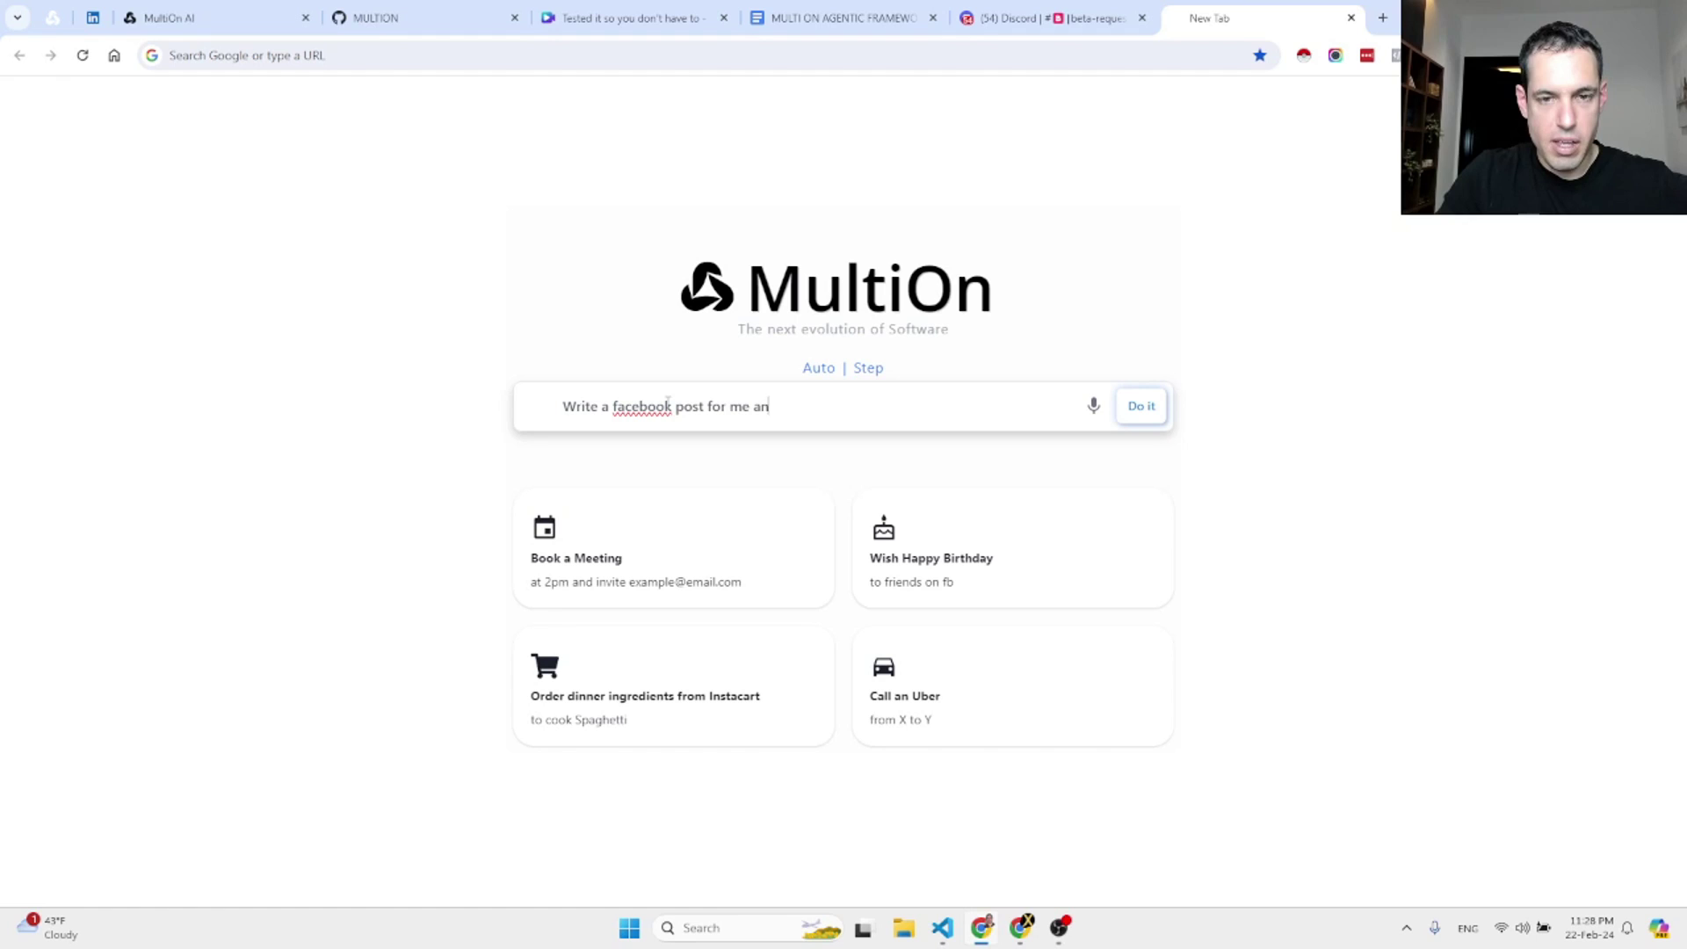
text(d paste i)
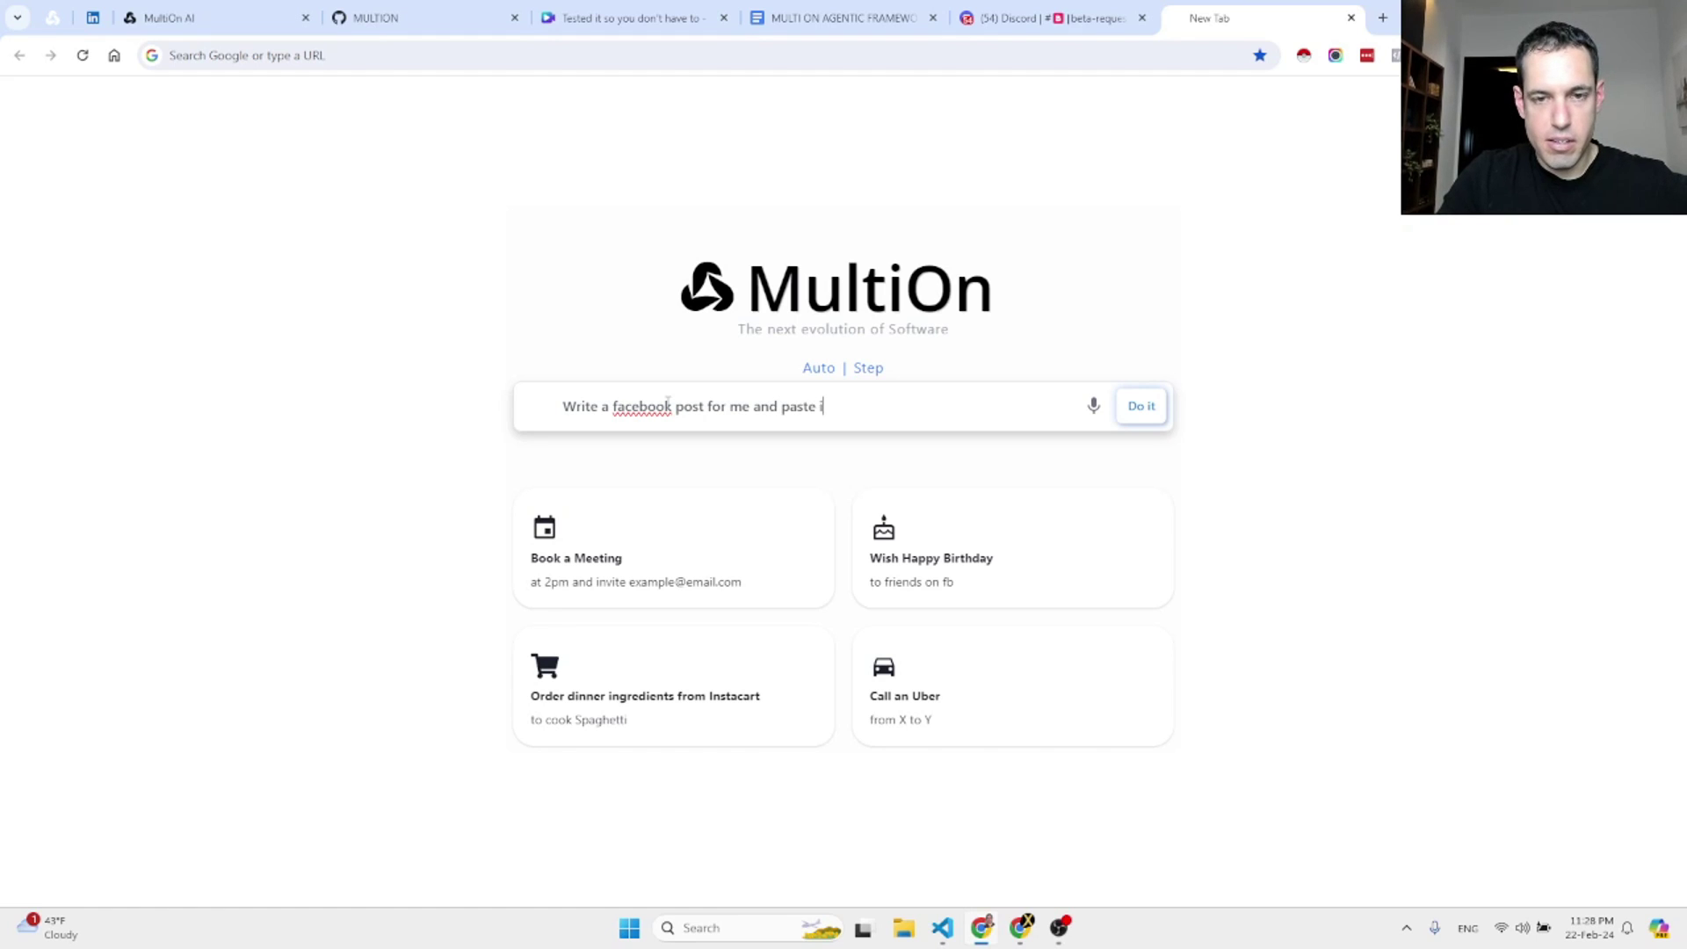
text(t on my w)
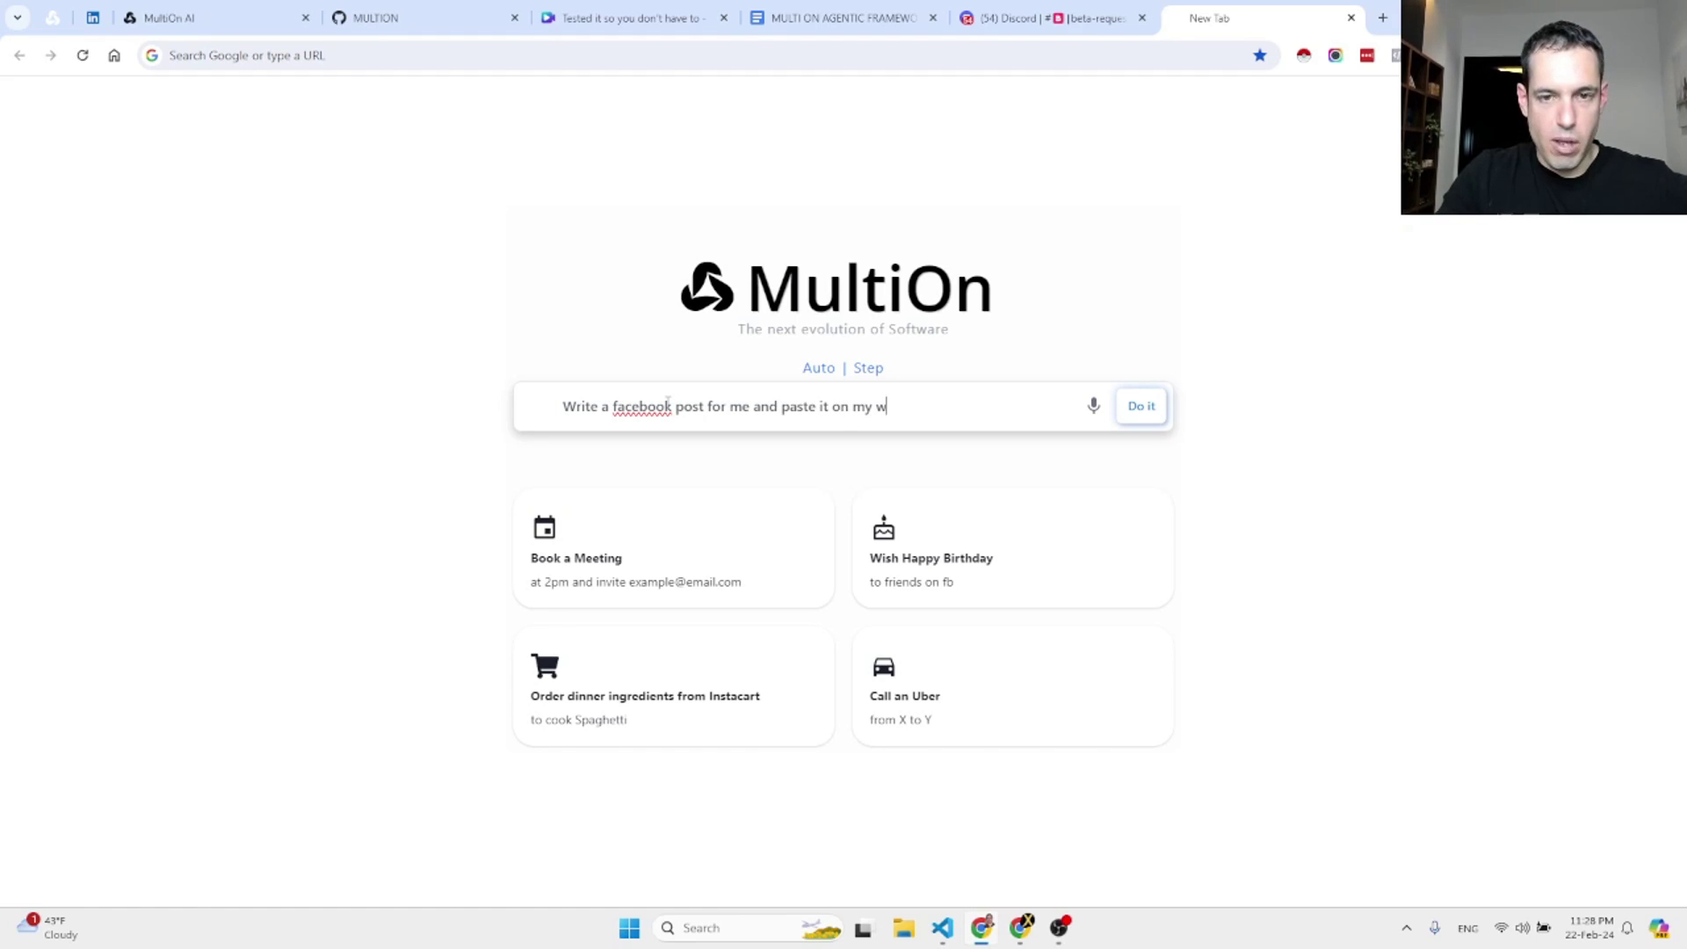
text(all, the post)
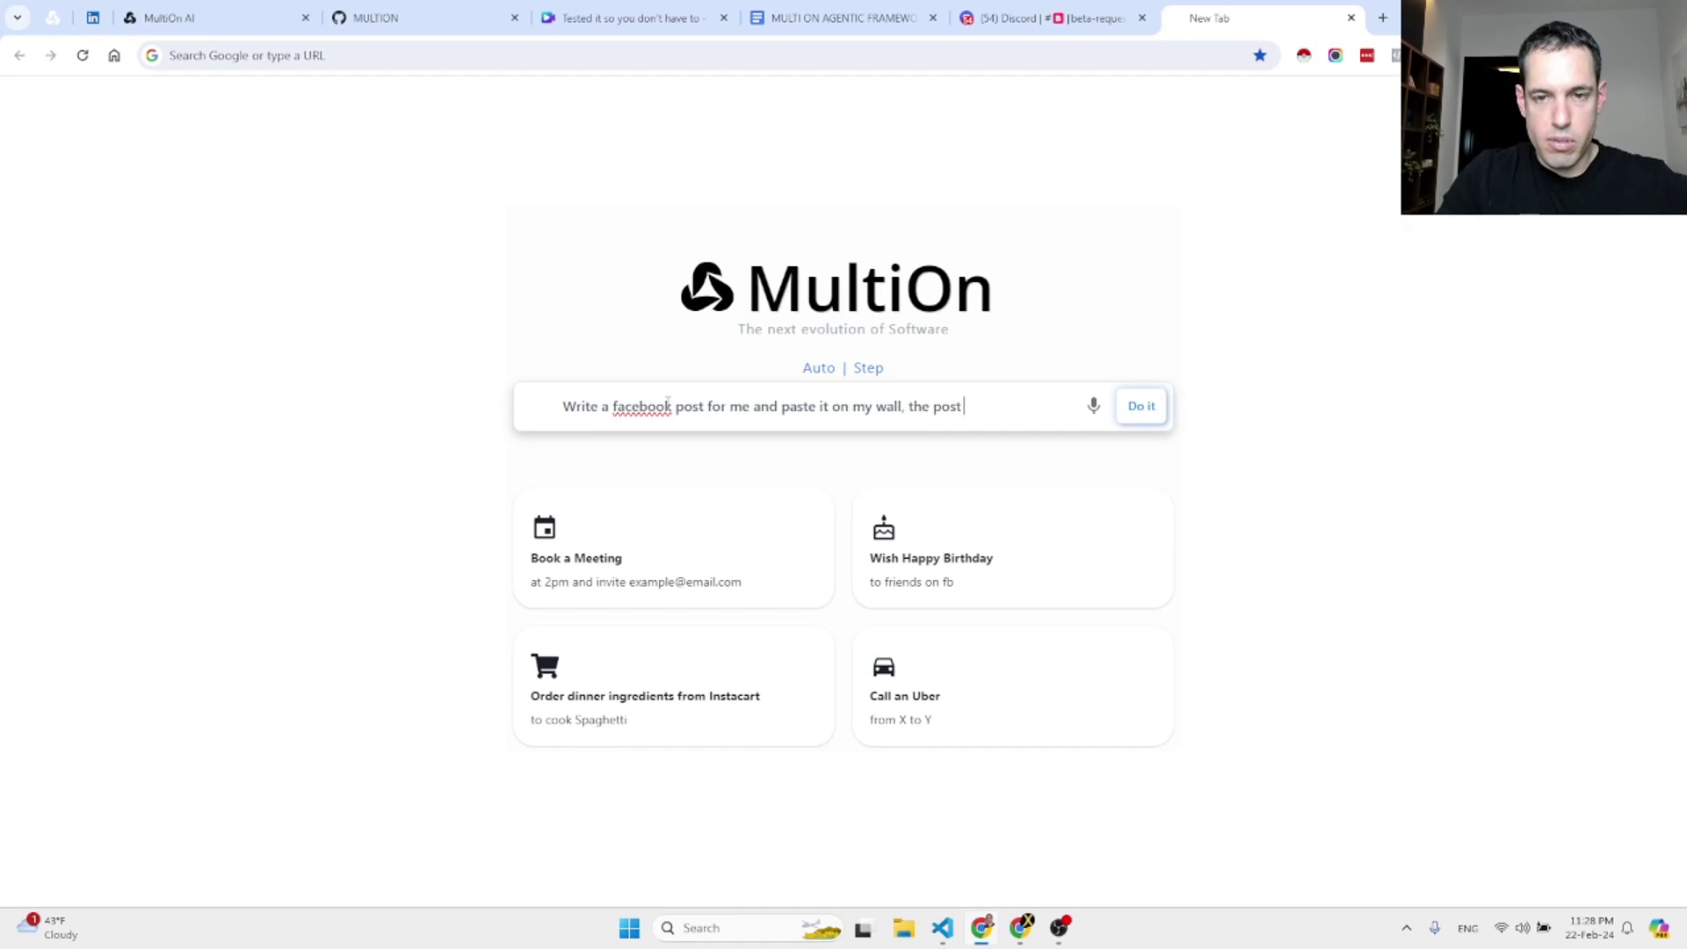
text( should be about)
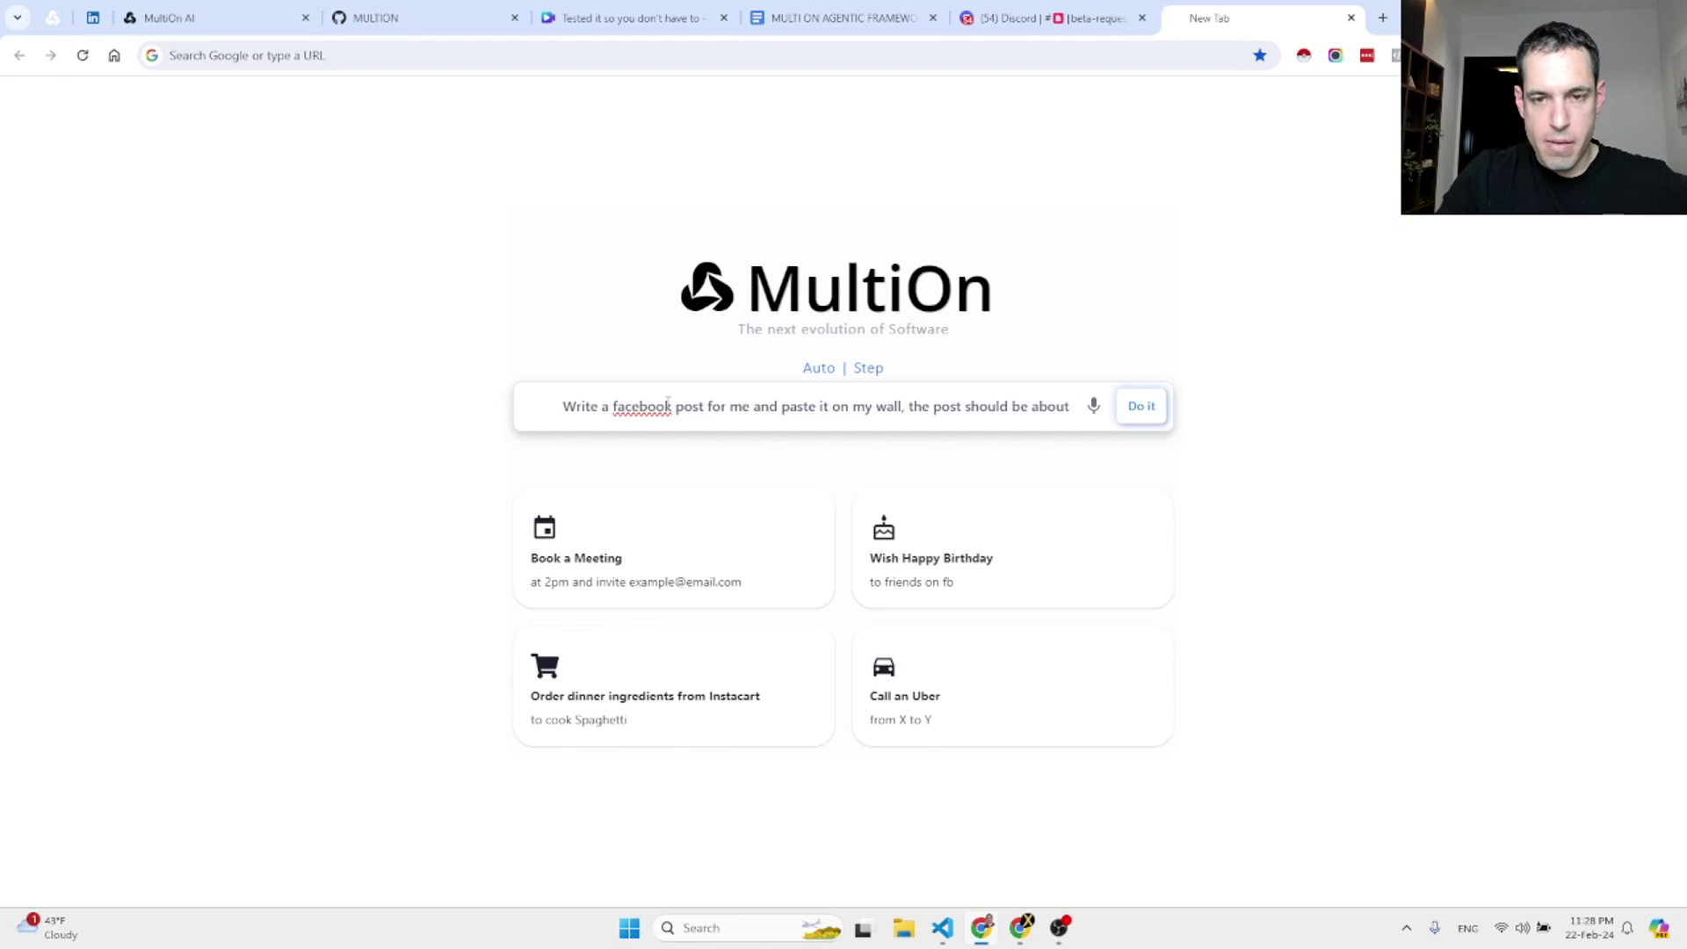
text( leveragi)
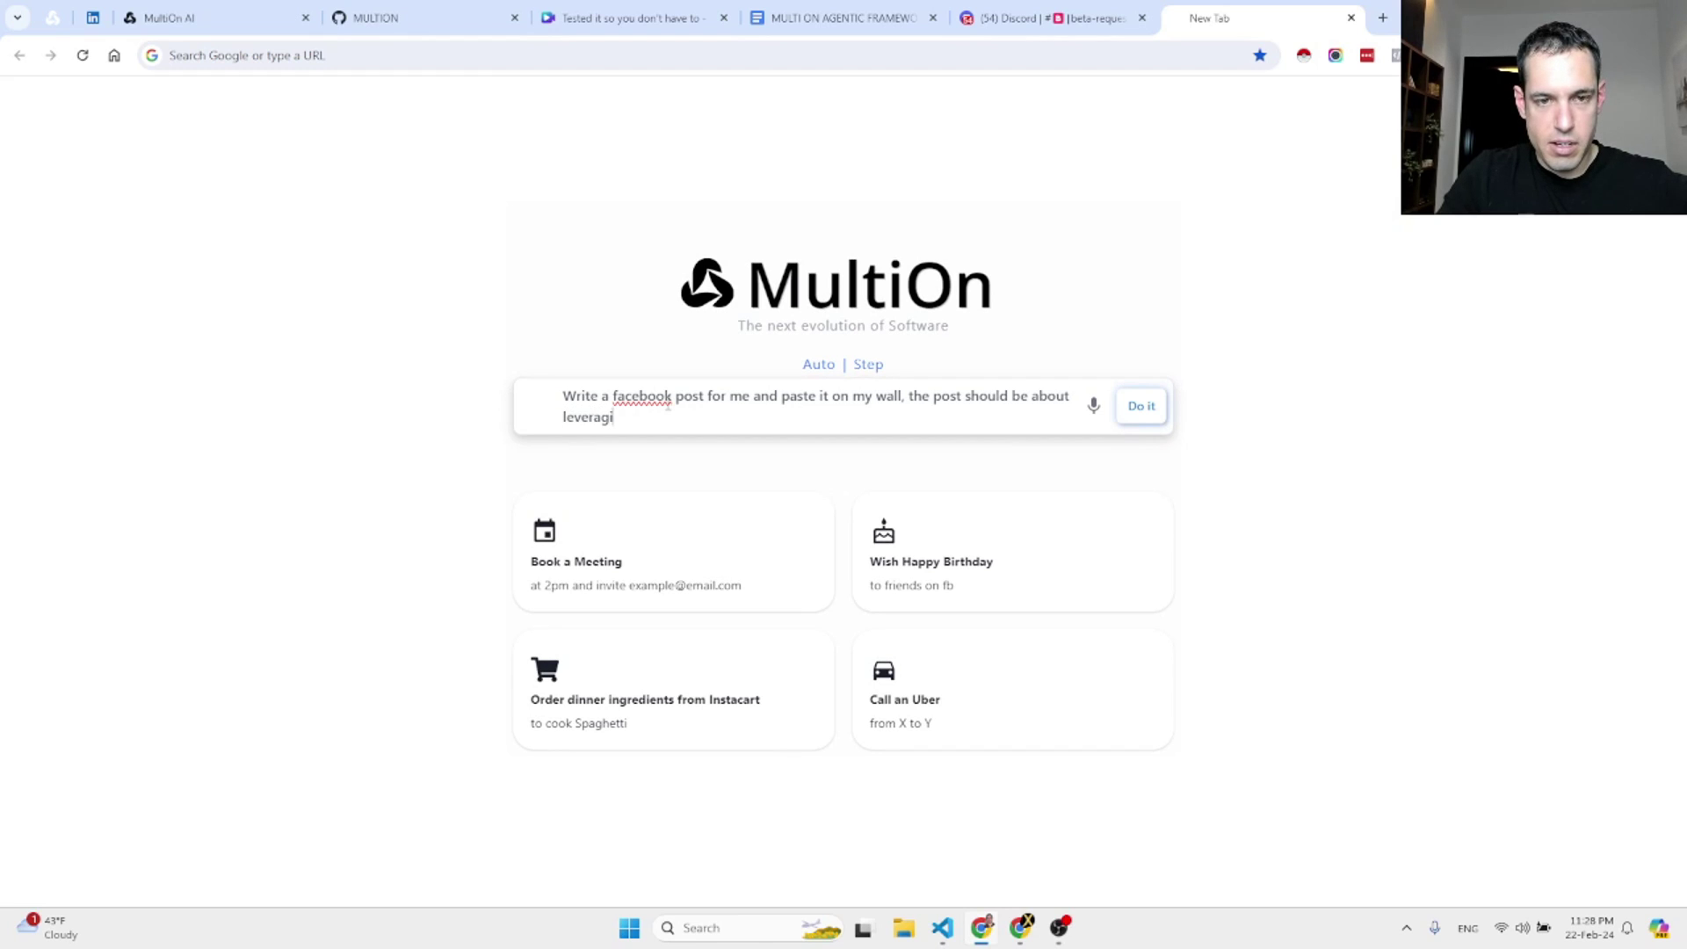
text(ng code in marketing inia)
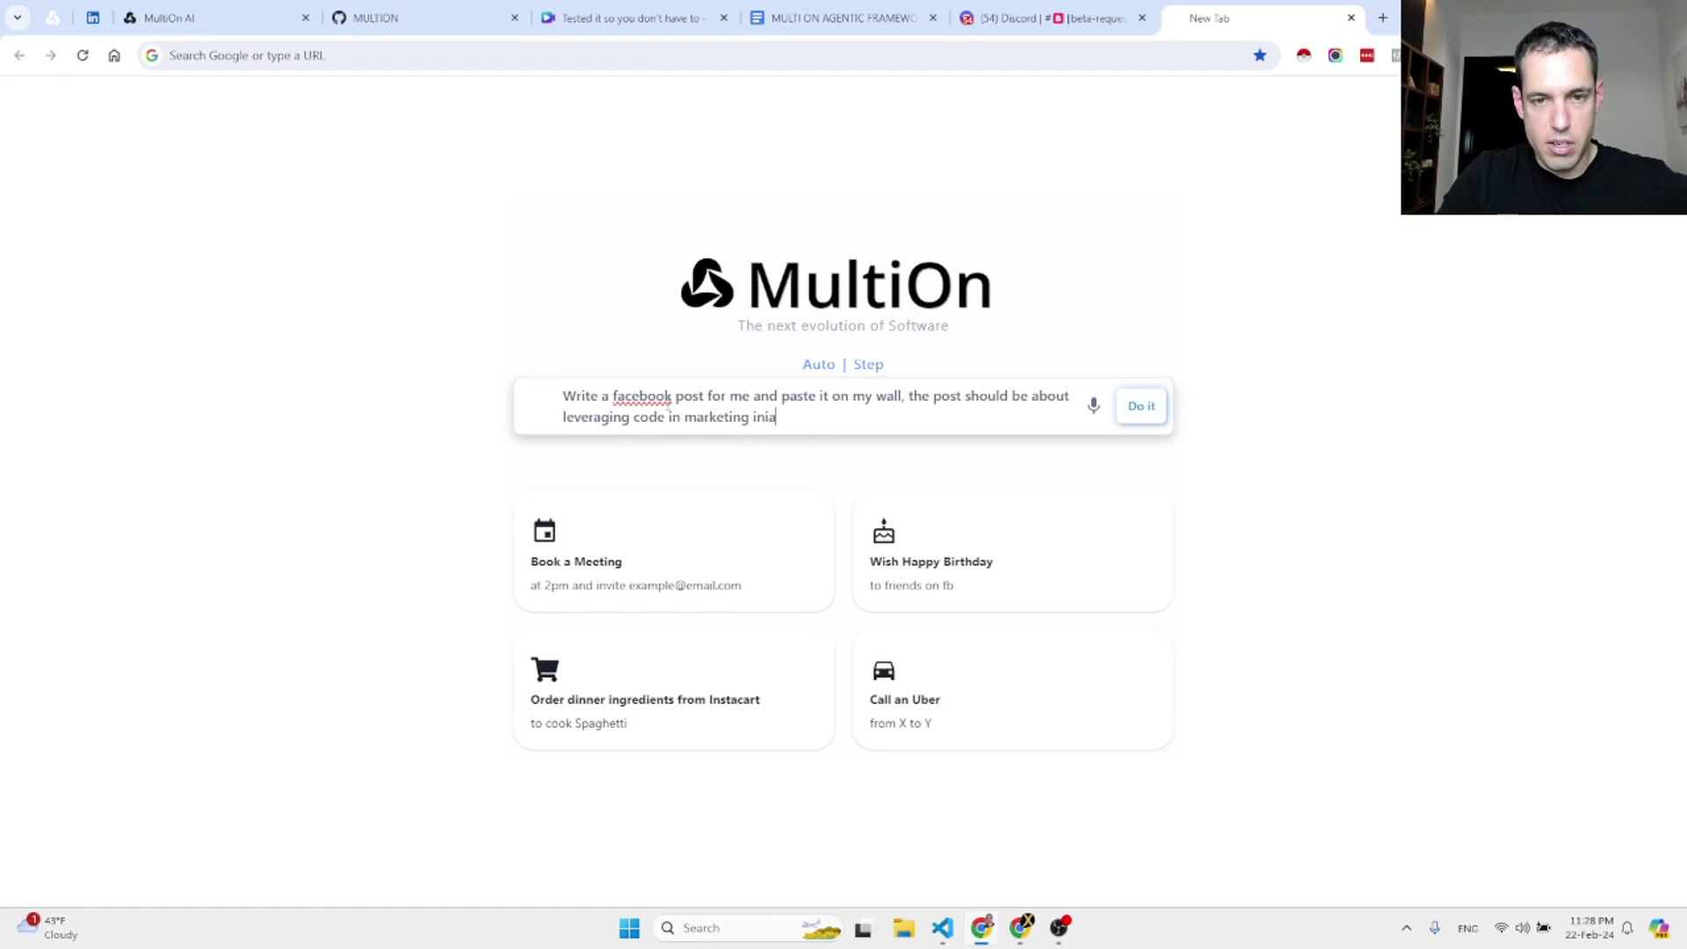
text(tives)
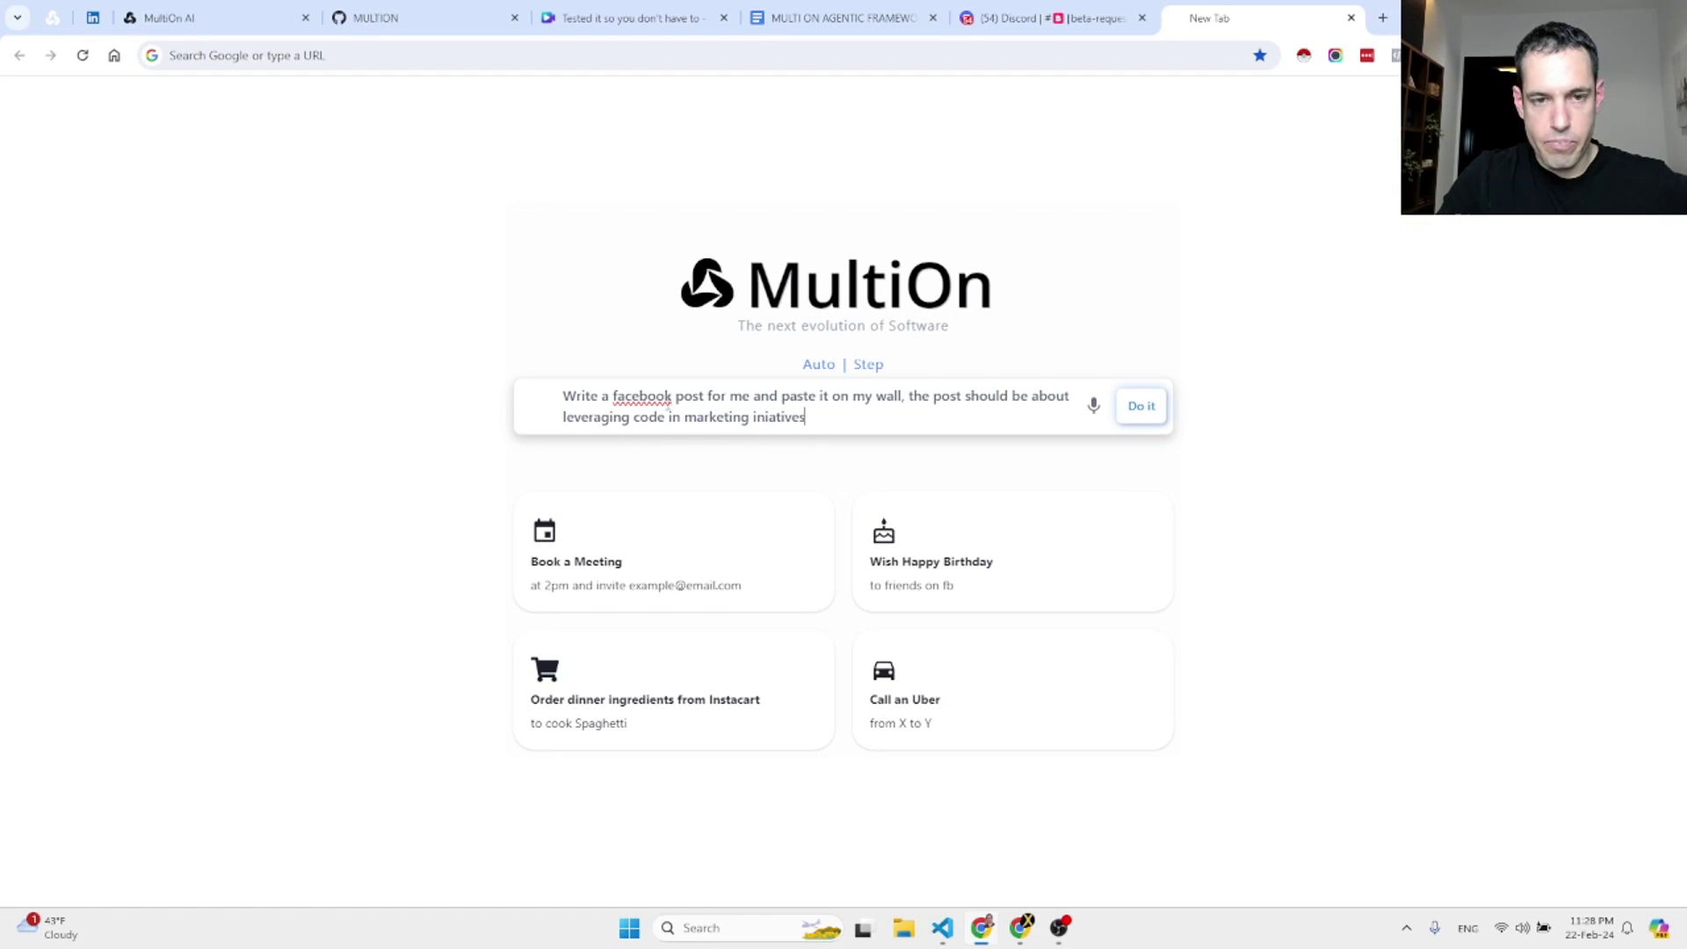
key(Return)
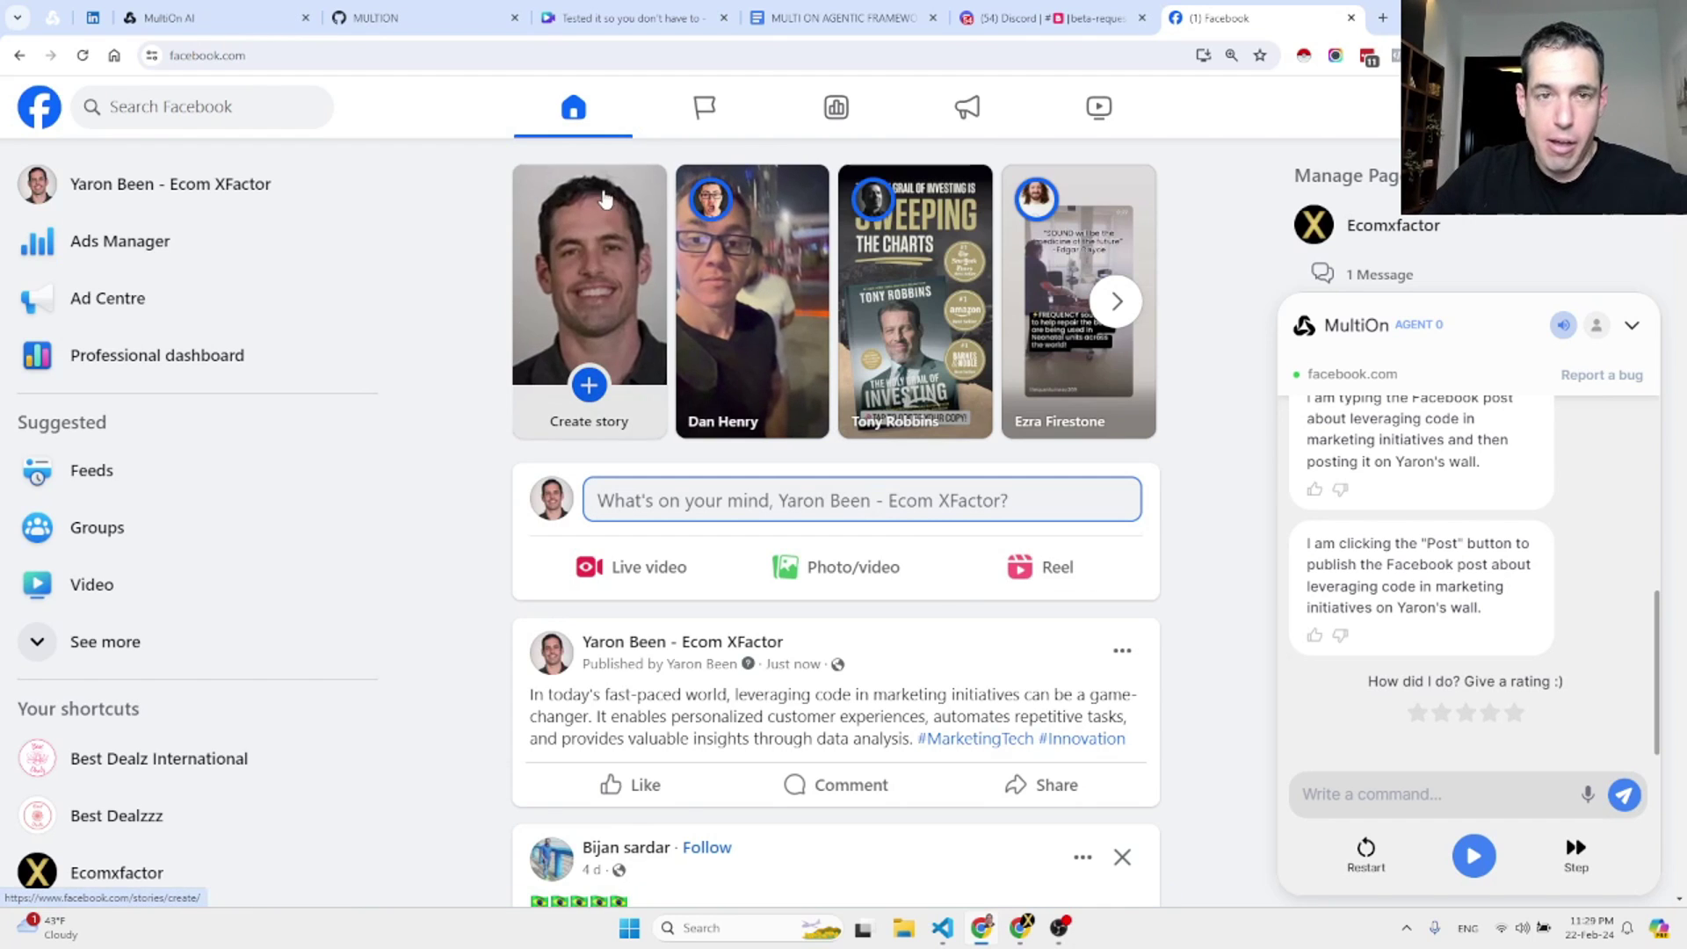
Check the new Facebook post, then scroll the framework document's use-case list
click(421, 9)
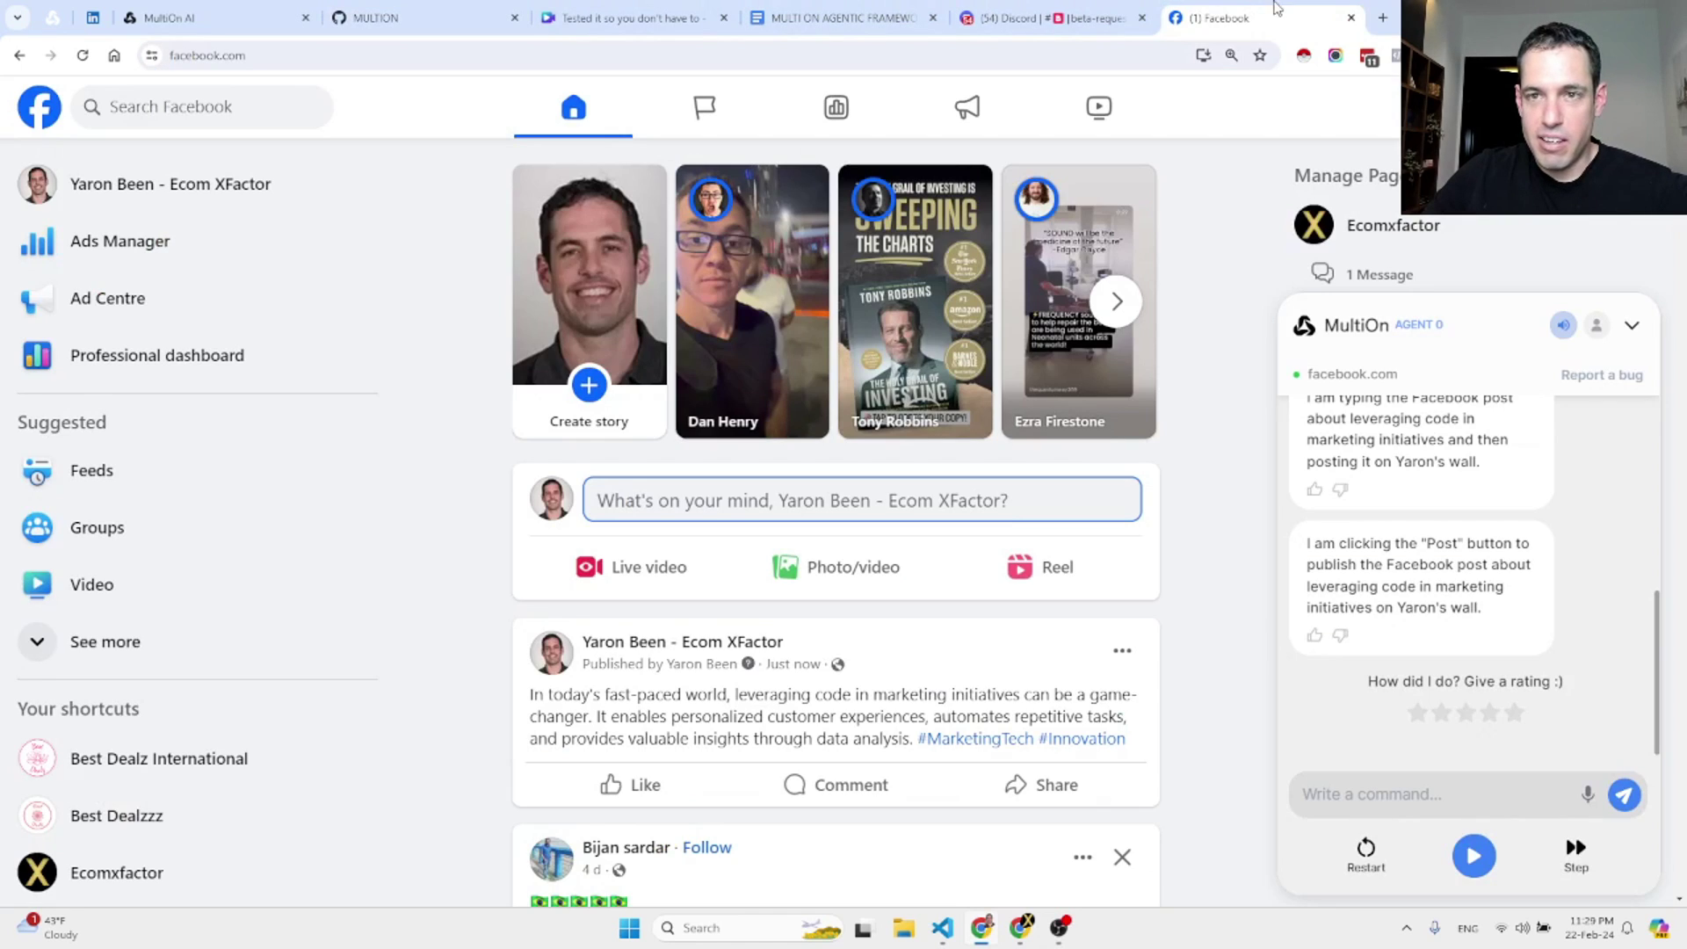
click(1266, 10)
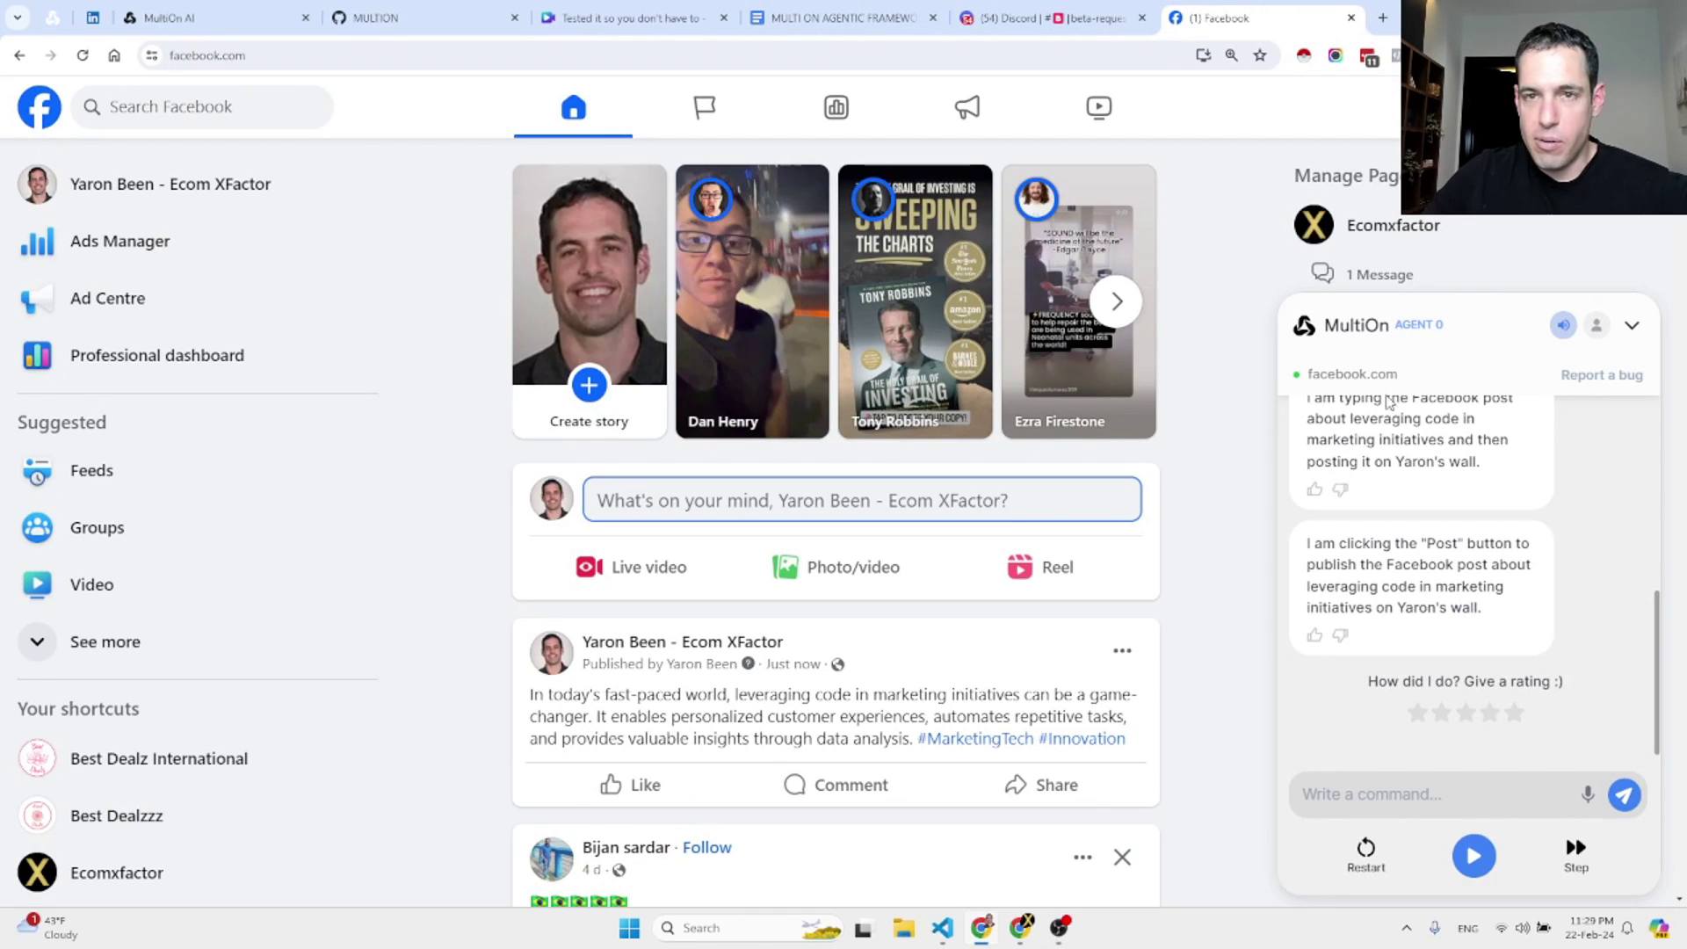
click(806, 11)
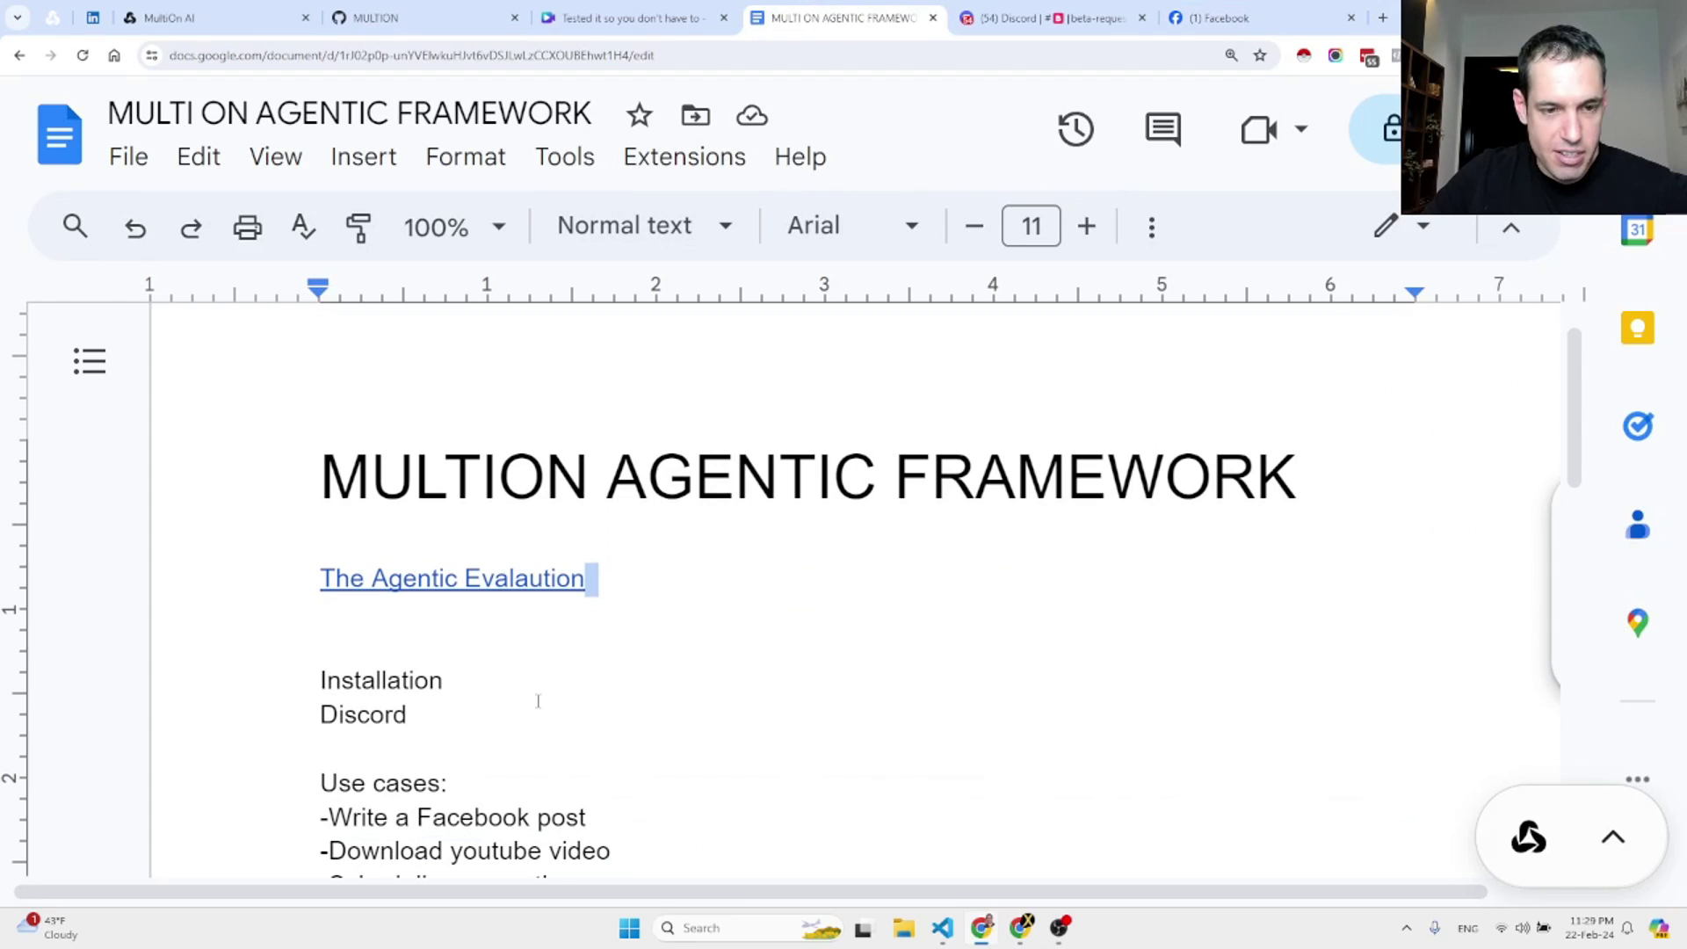
scroll(539, 730, down, 1)
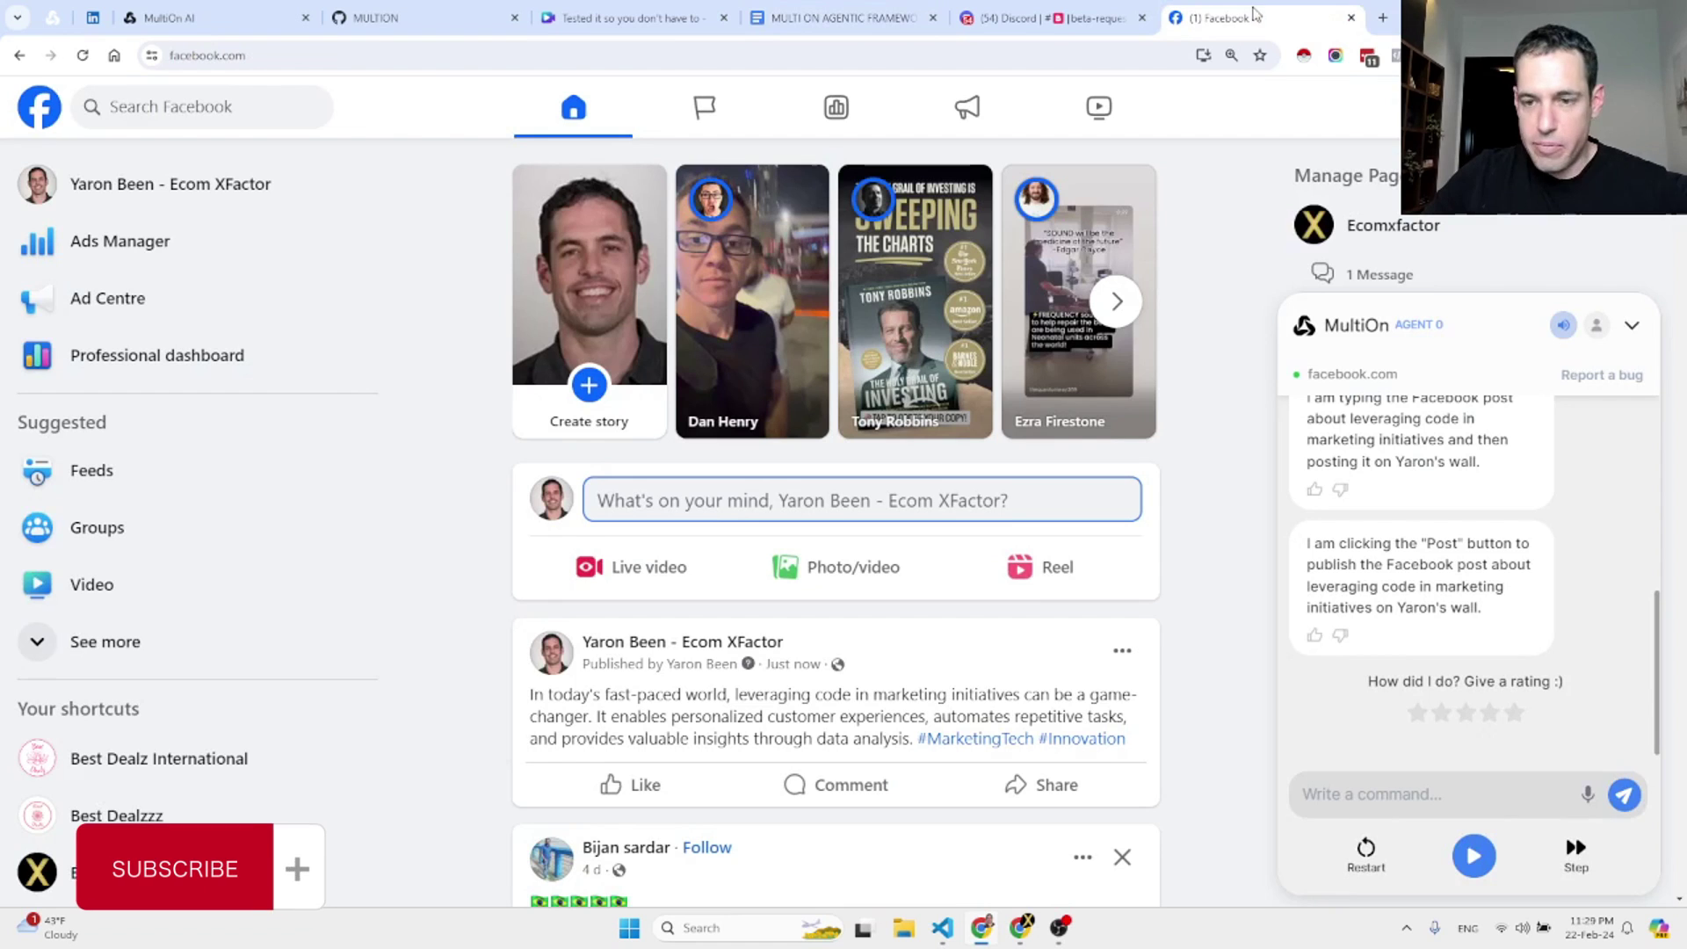
Send the agent a request for a meeting tomorrow at 16:00, Italian restaurant, Vake, Tbilisi
click(1222, 17)
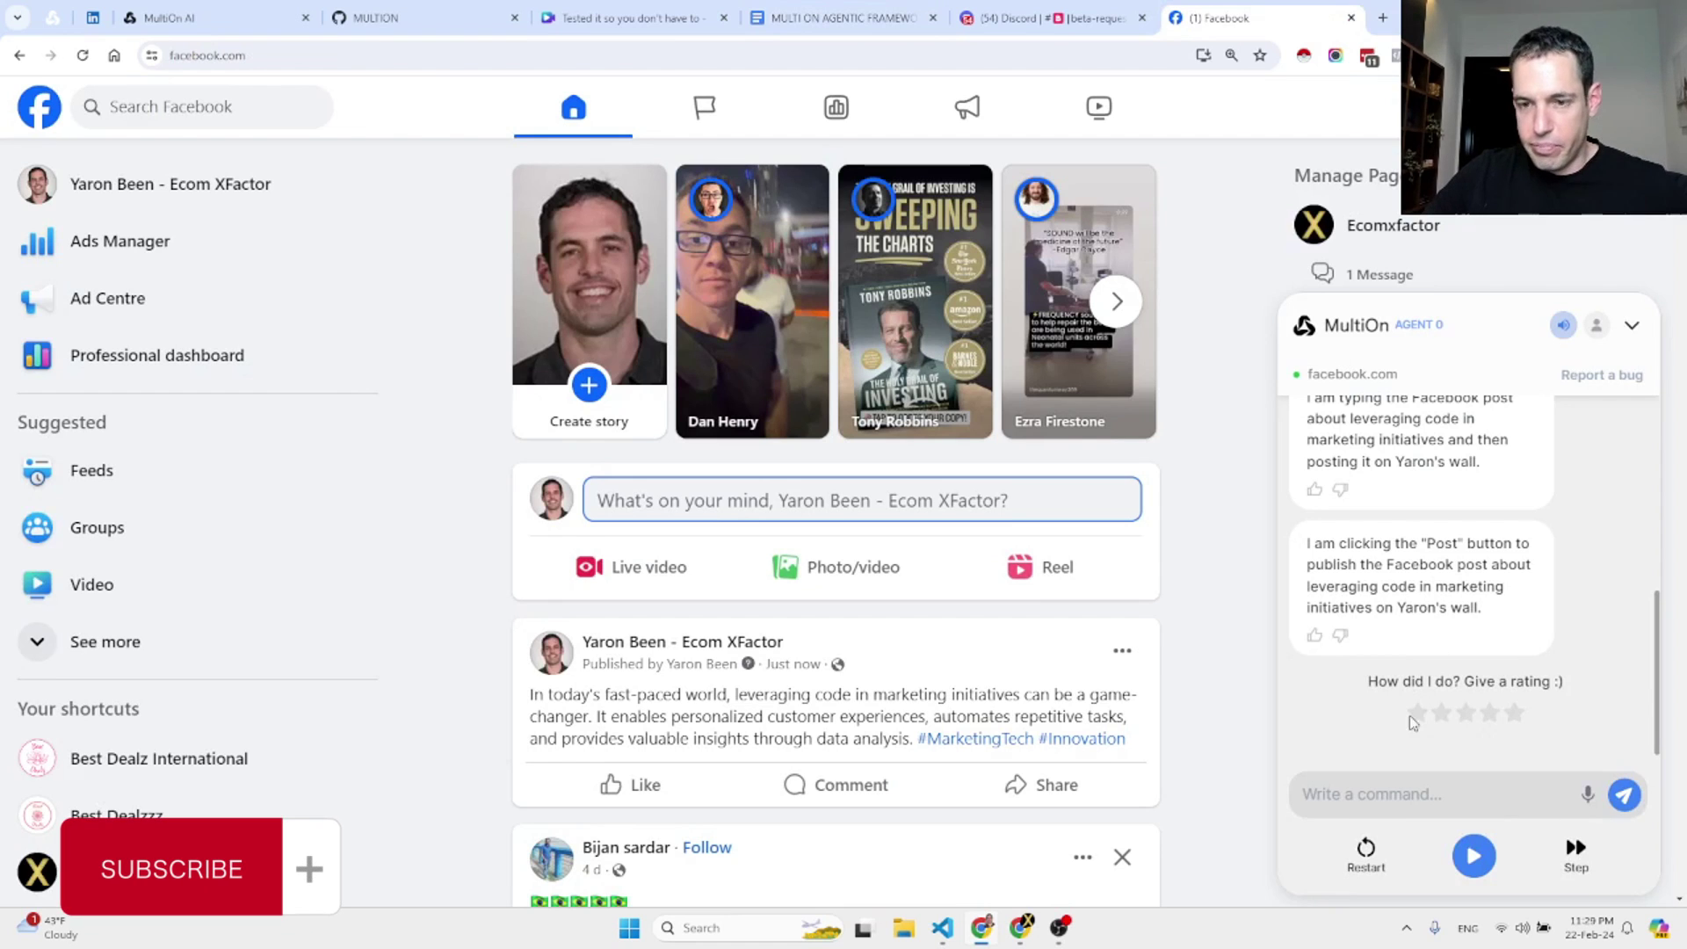
click(1378, 796)
text(shce)
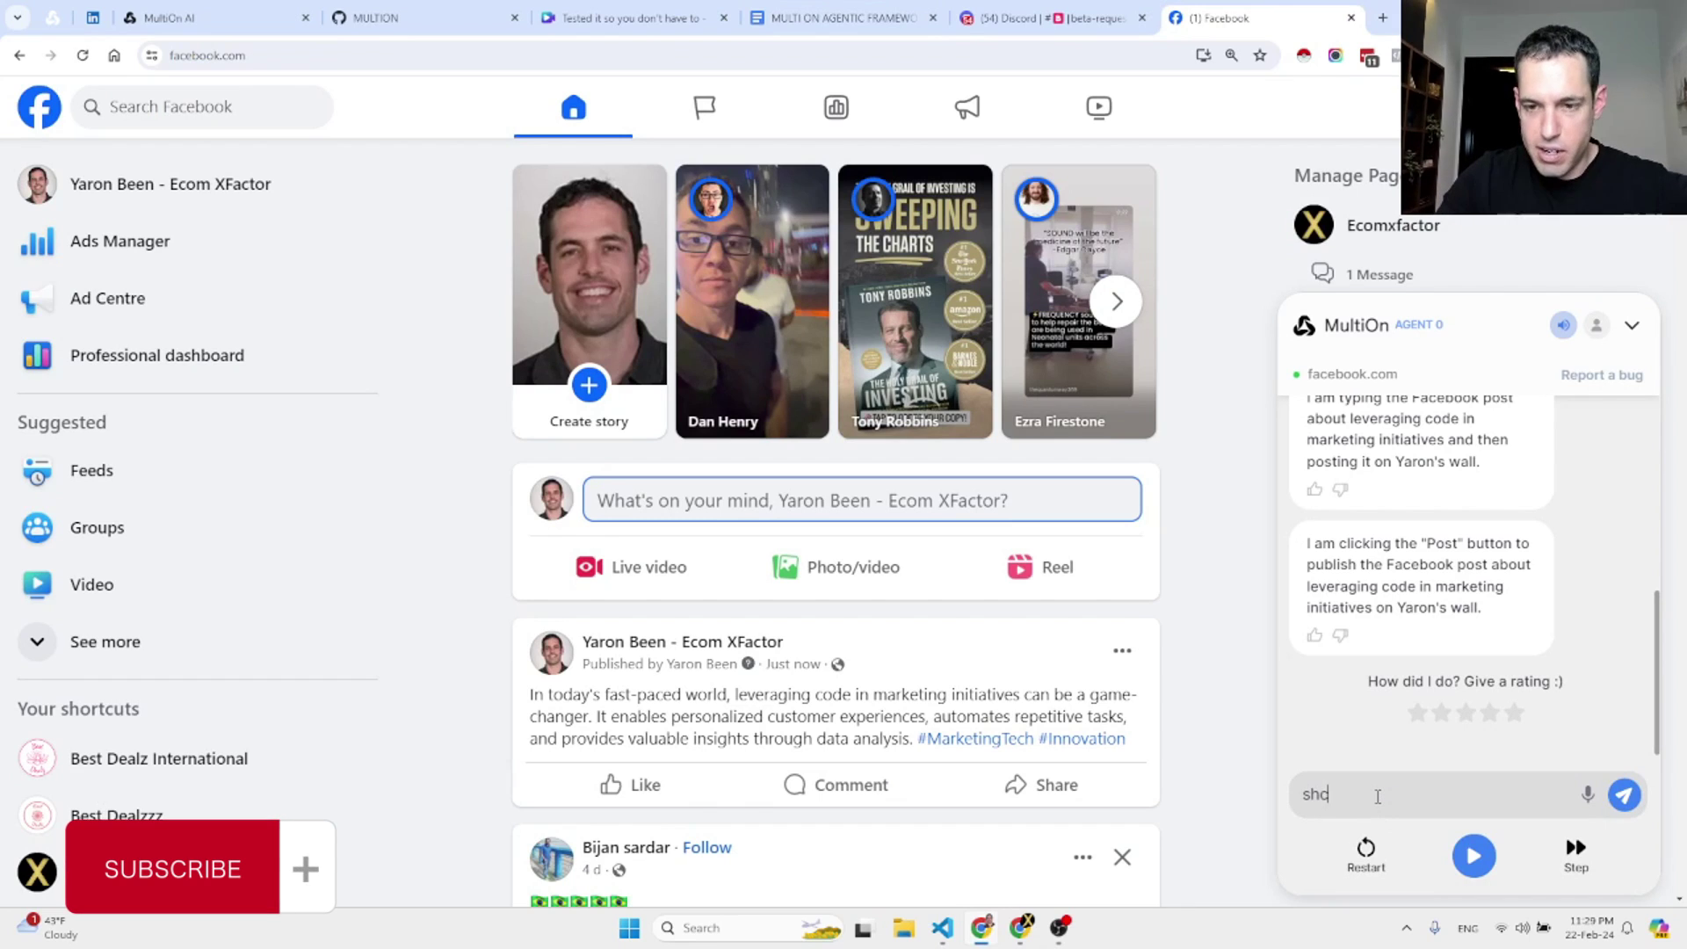
key(BackSpace)
key(BackSpace)
key(BackSpace)
text(che)
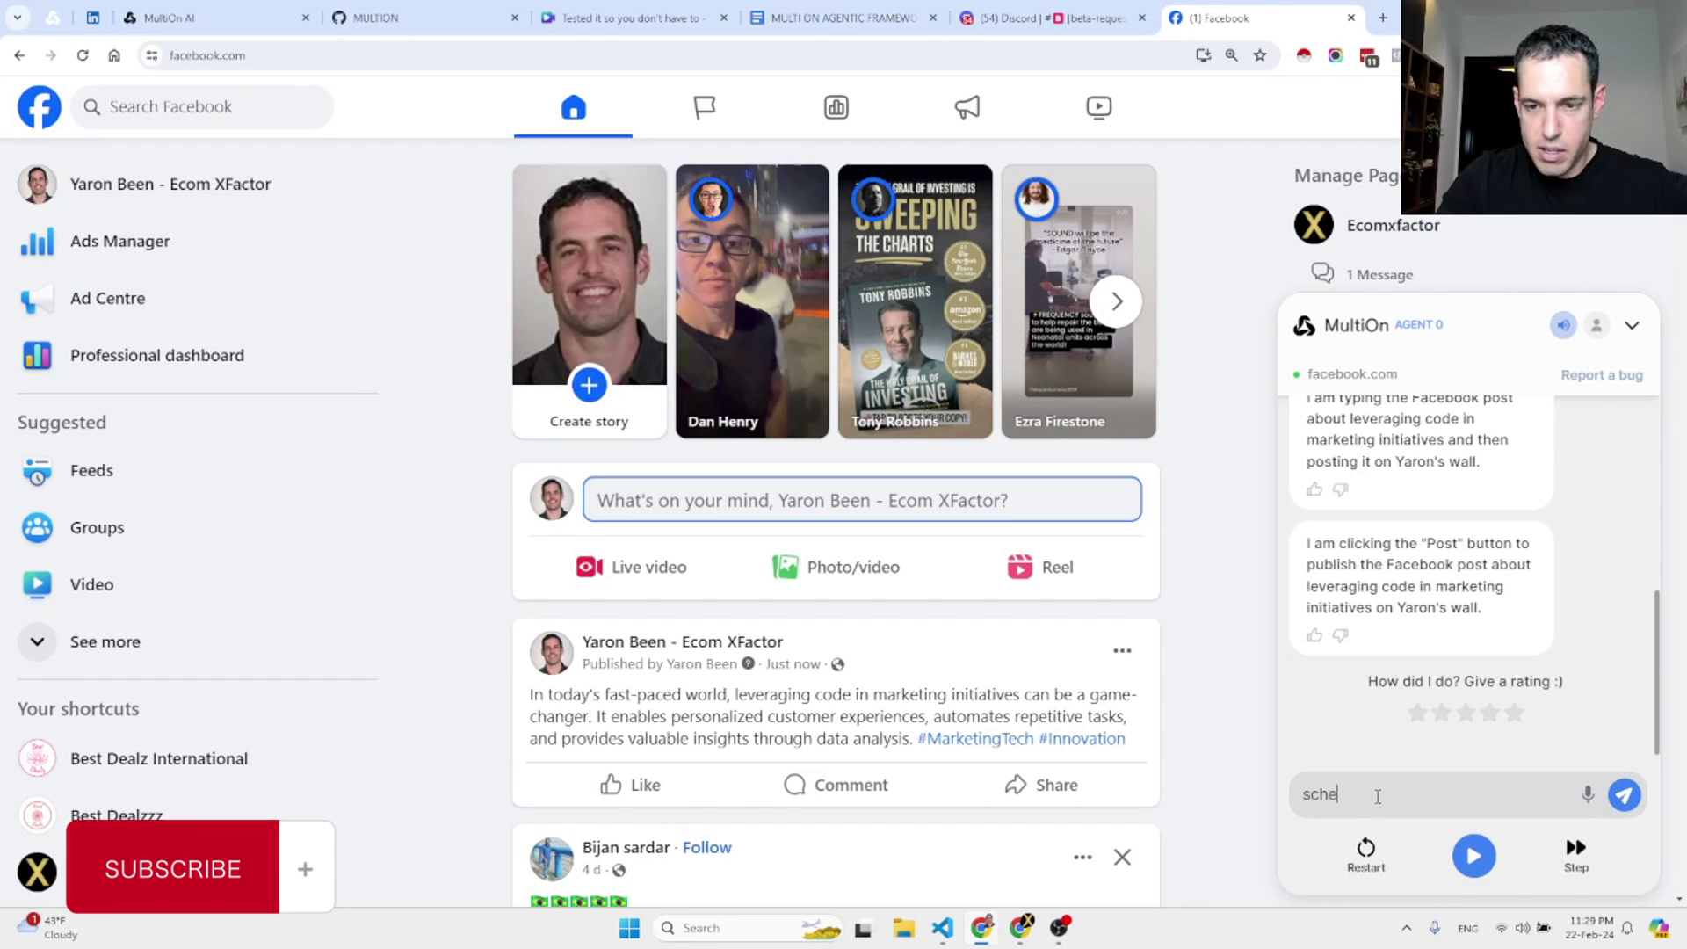
text(dule a)
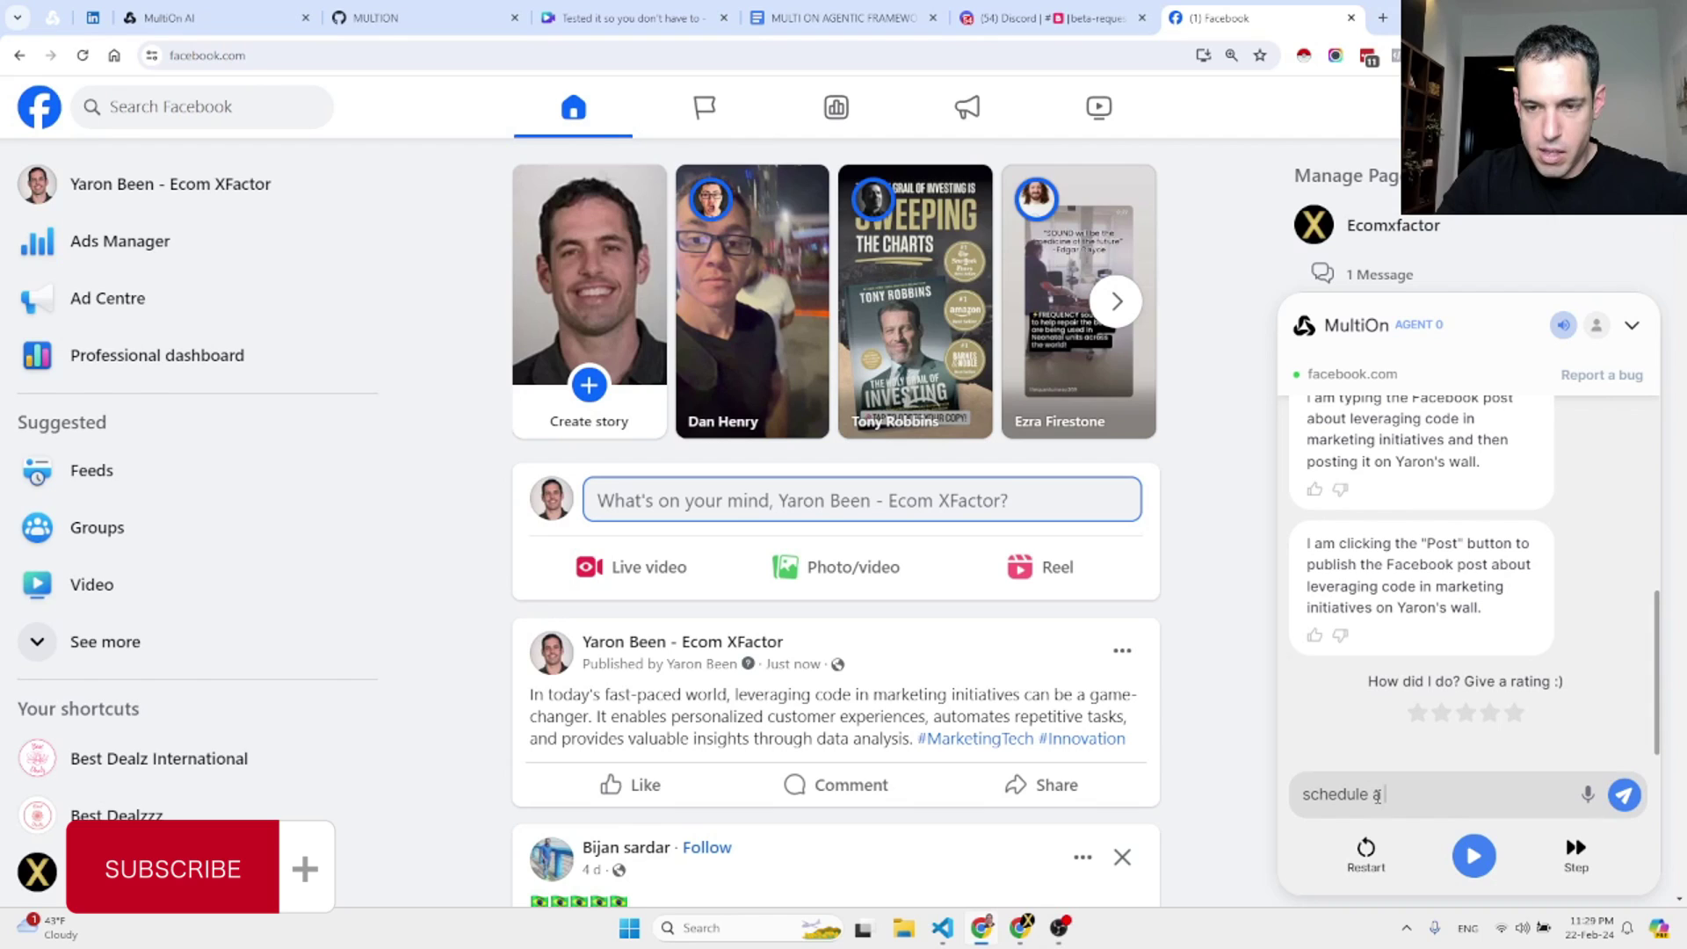
text( meeting for me-)
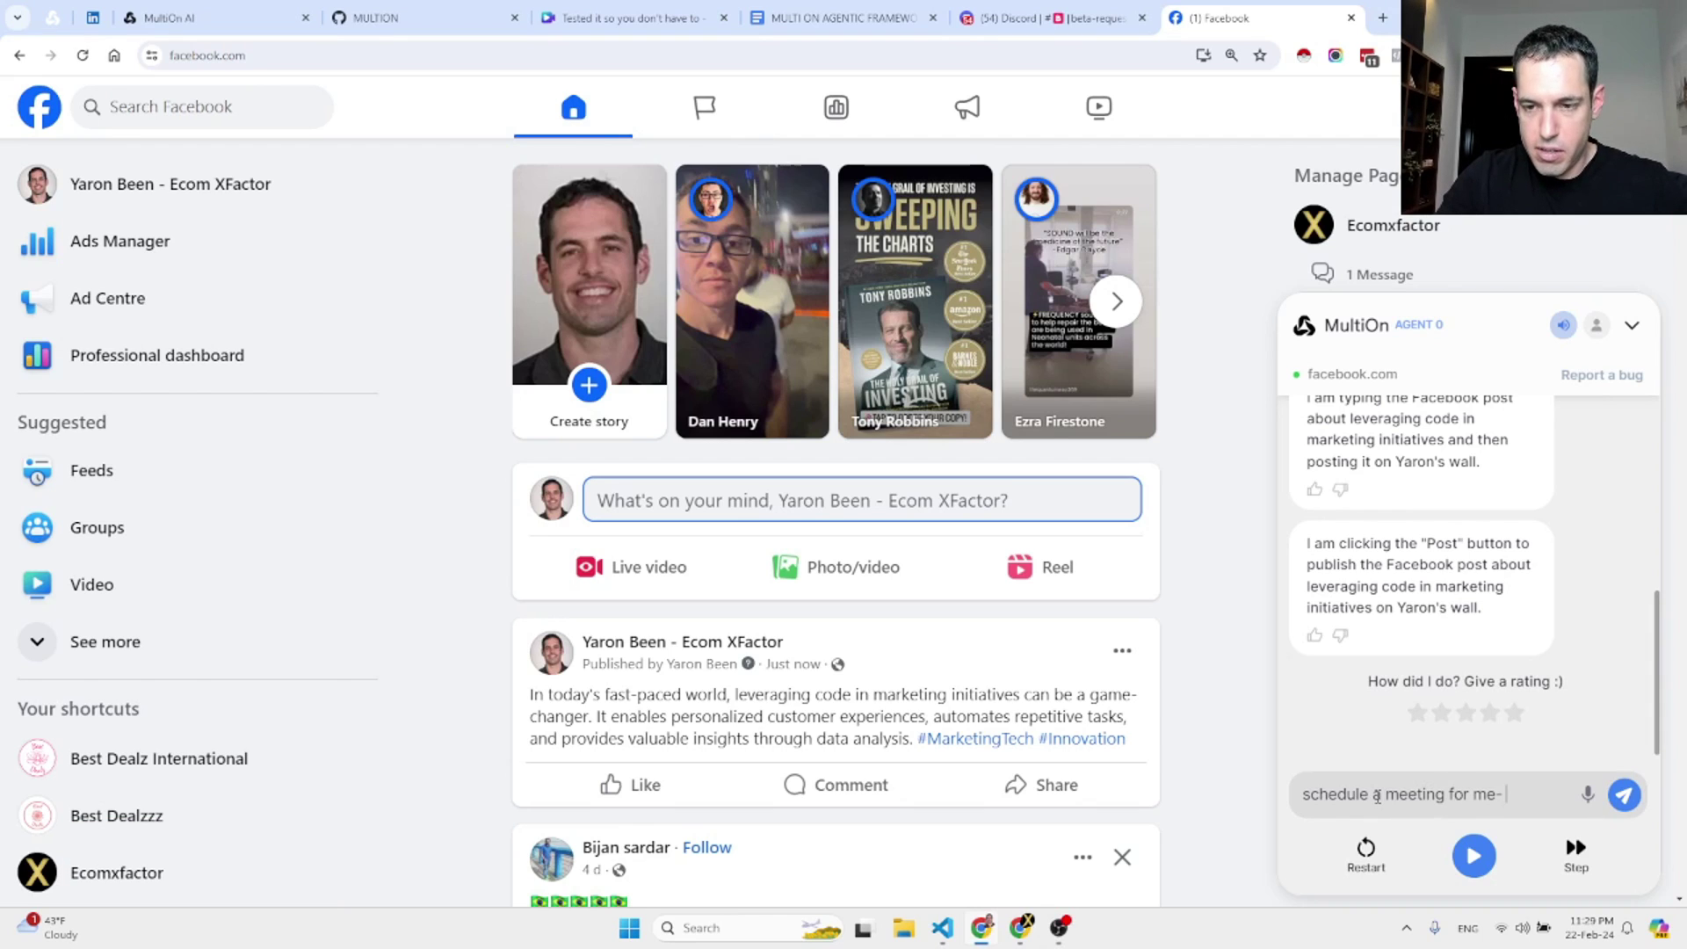
text( for tomorr)
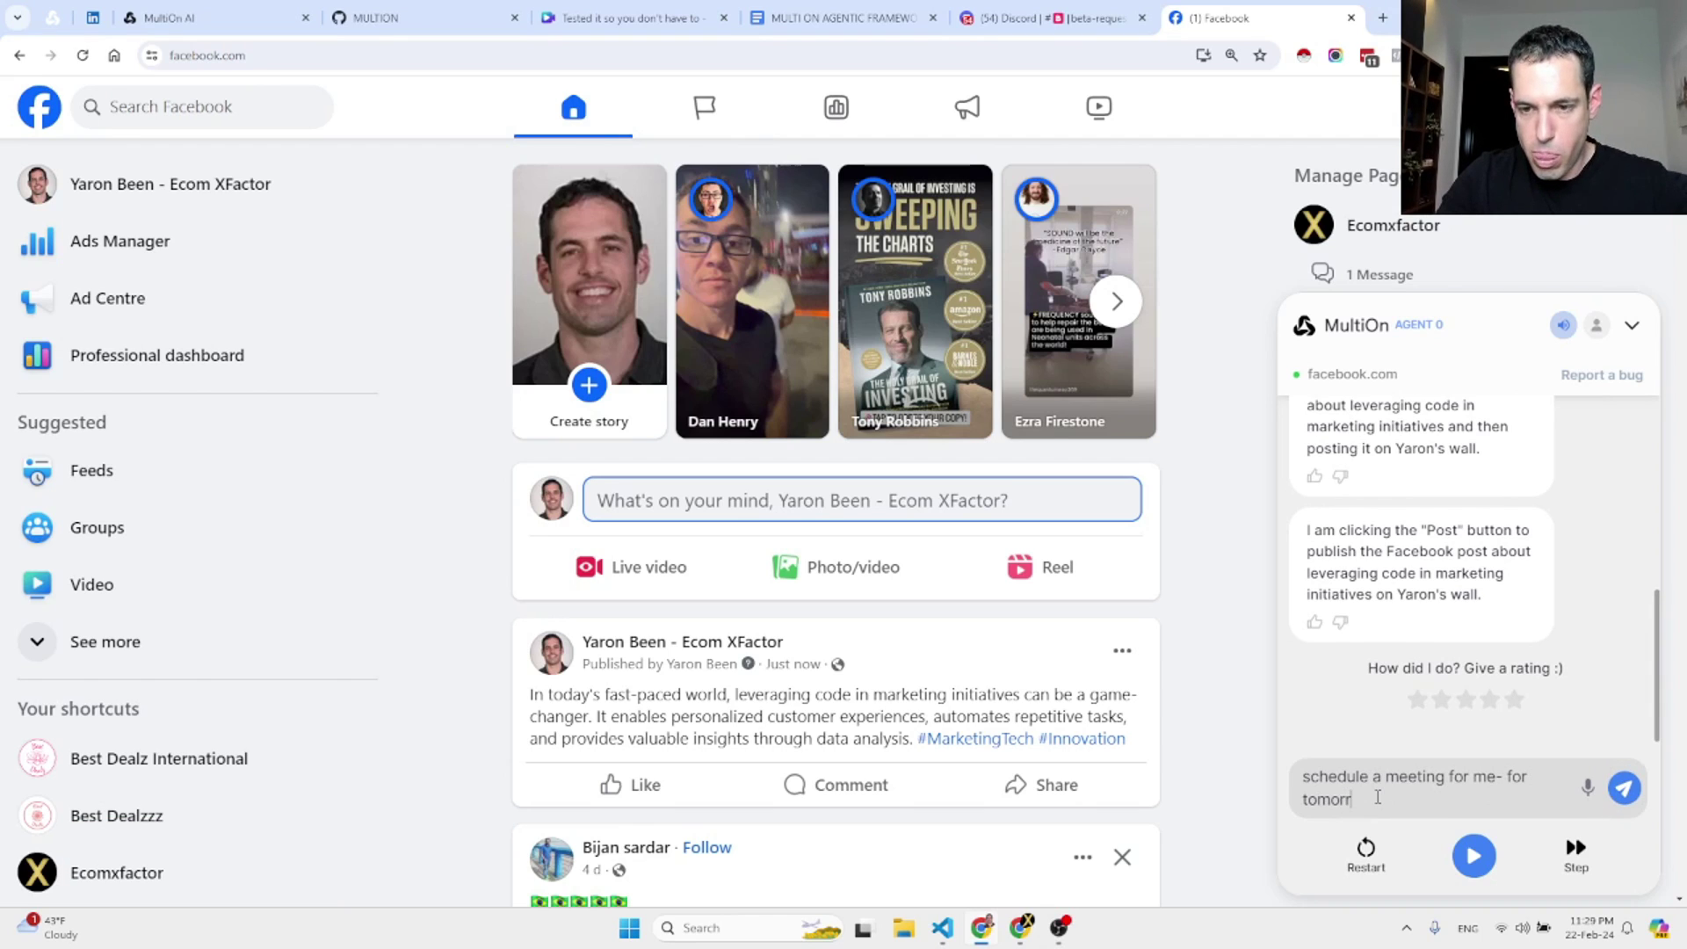
text(ow)
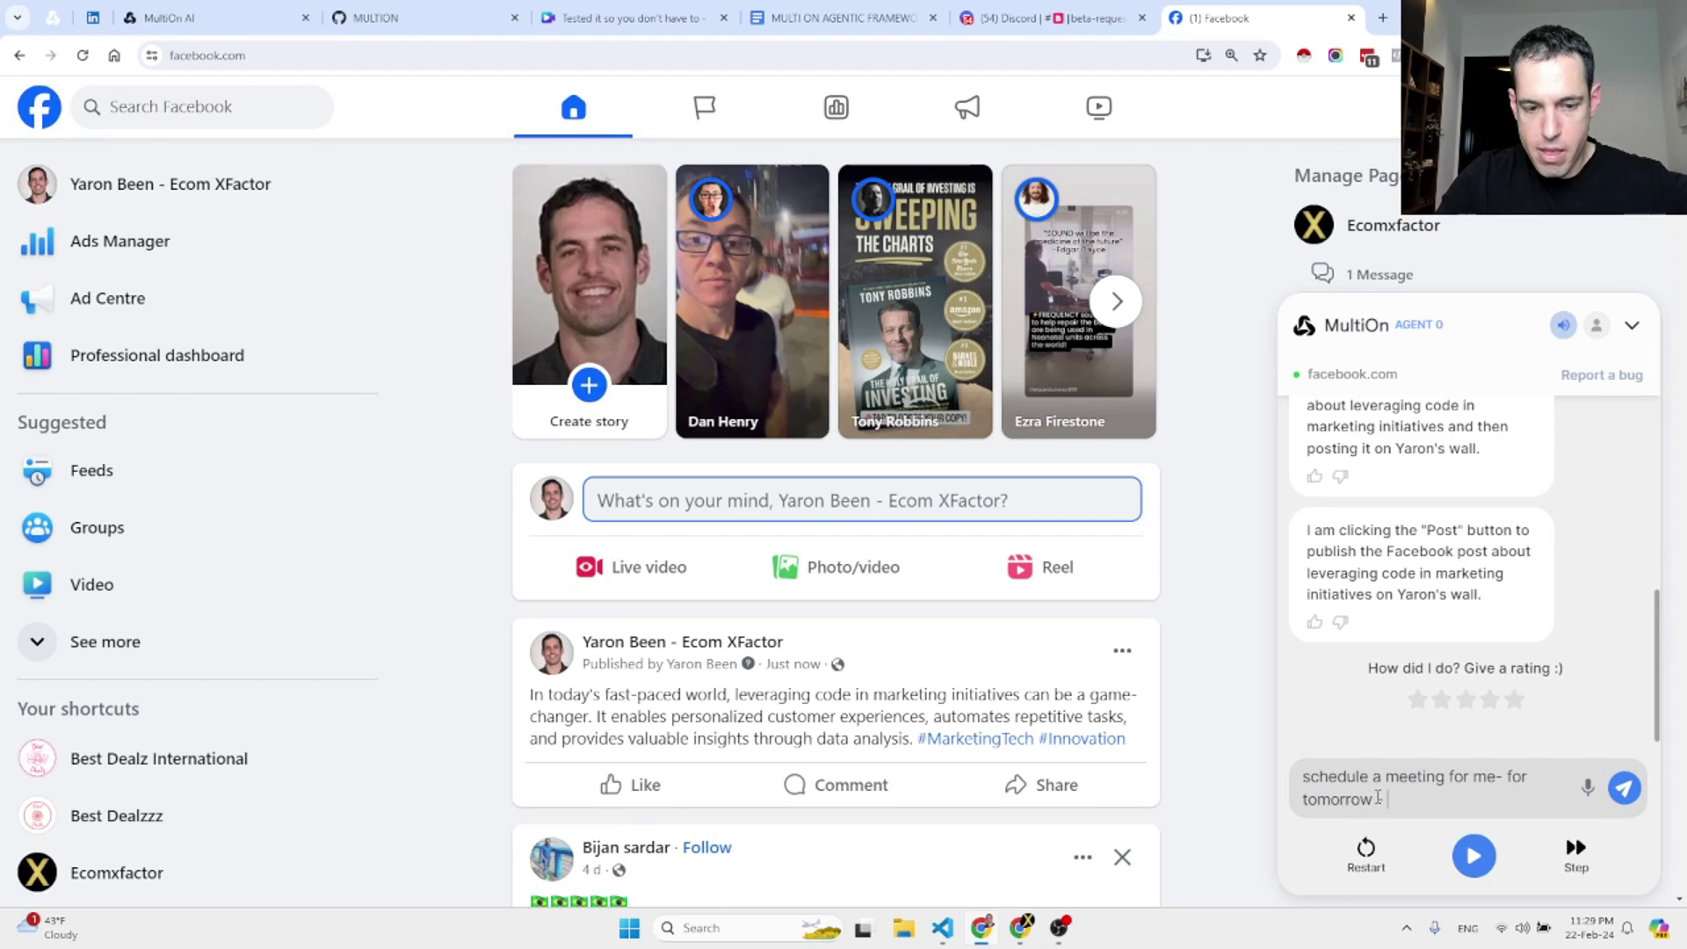
text( at 16:00)
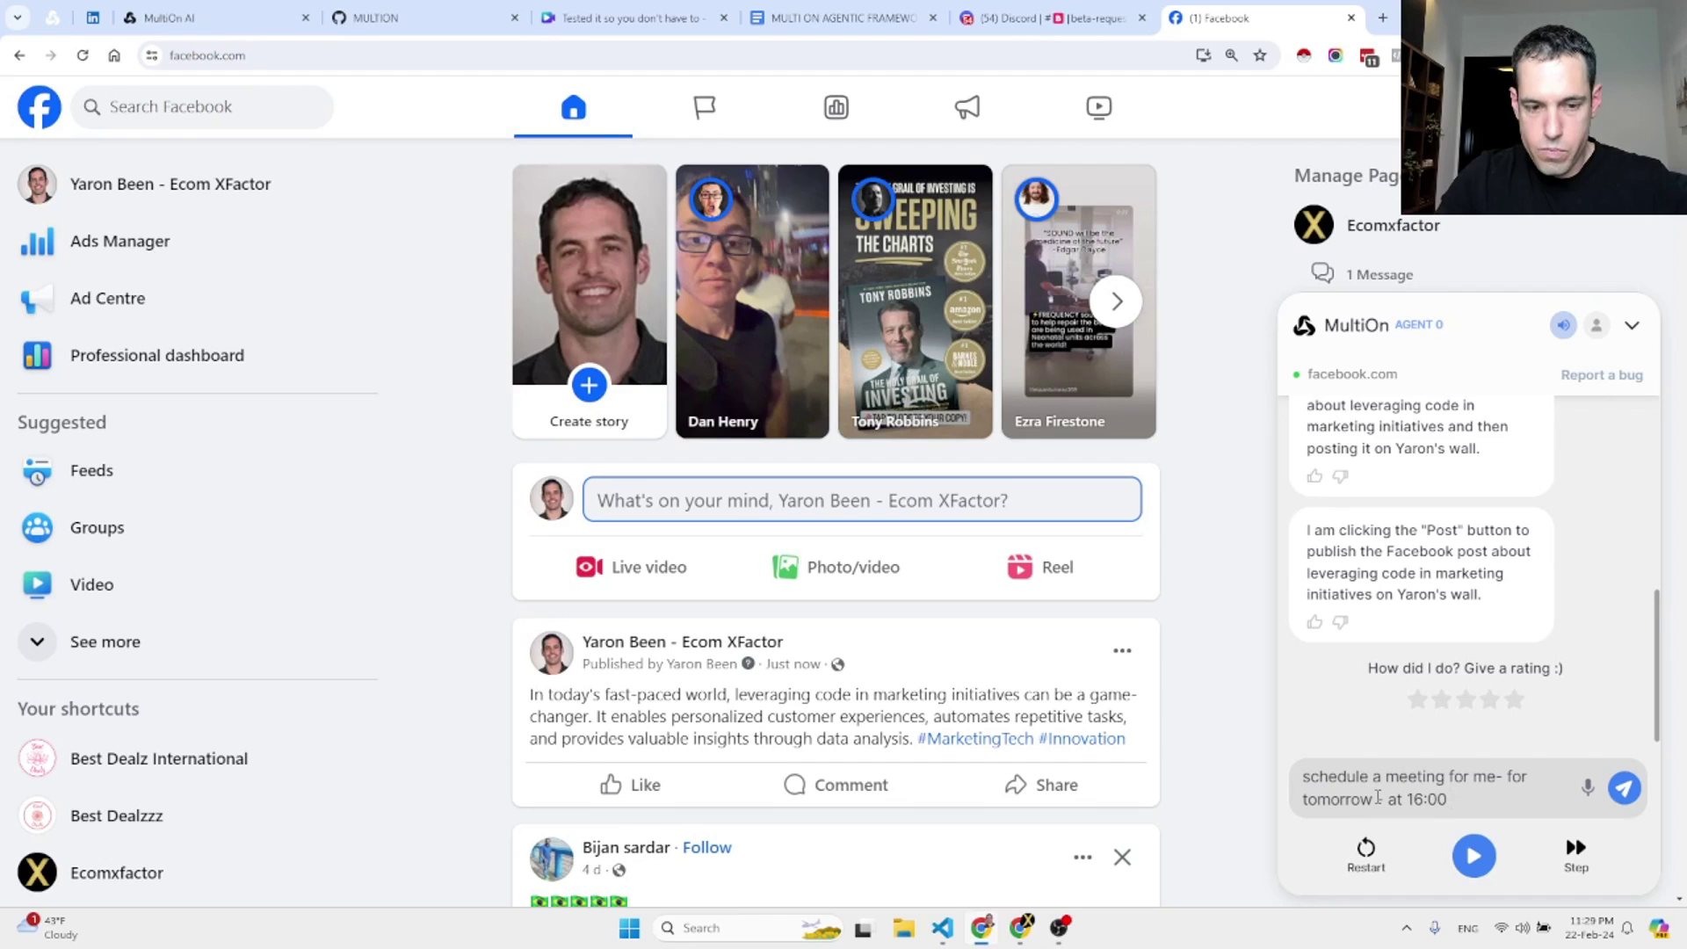
text(the lo)
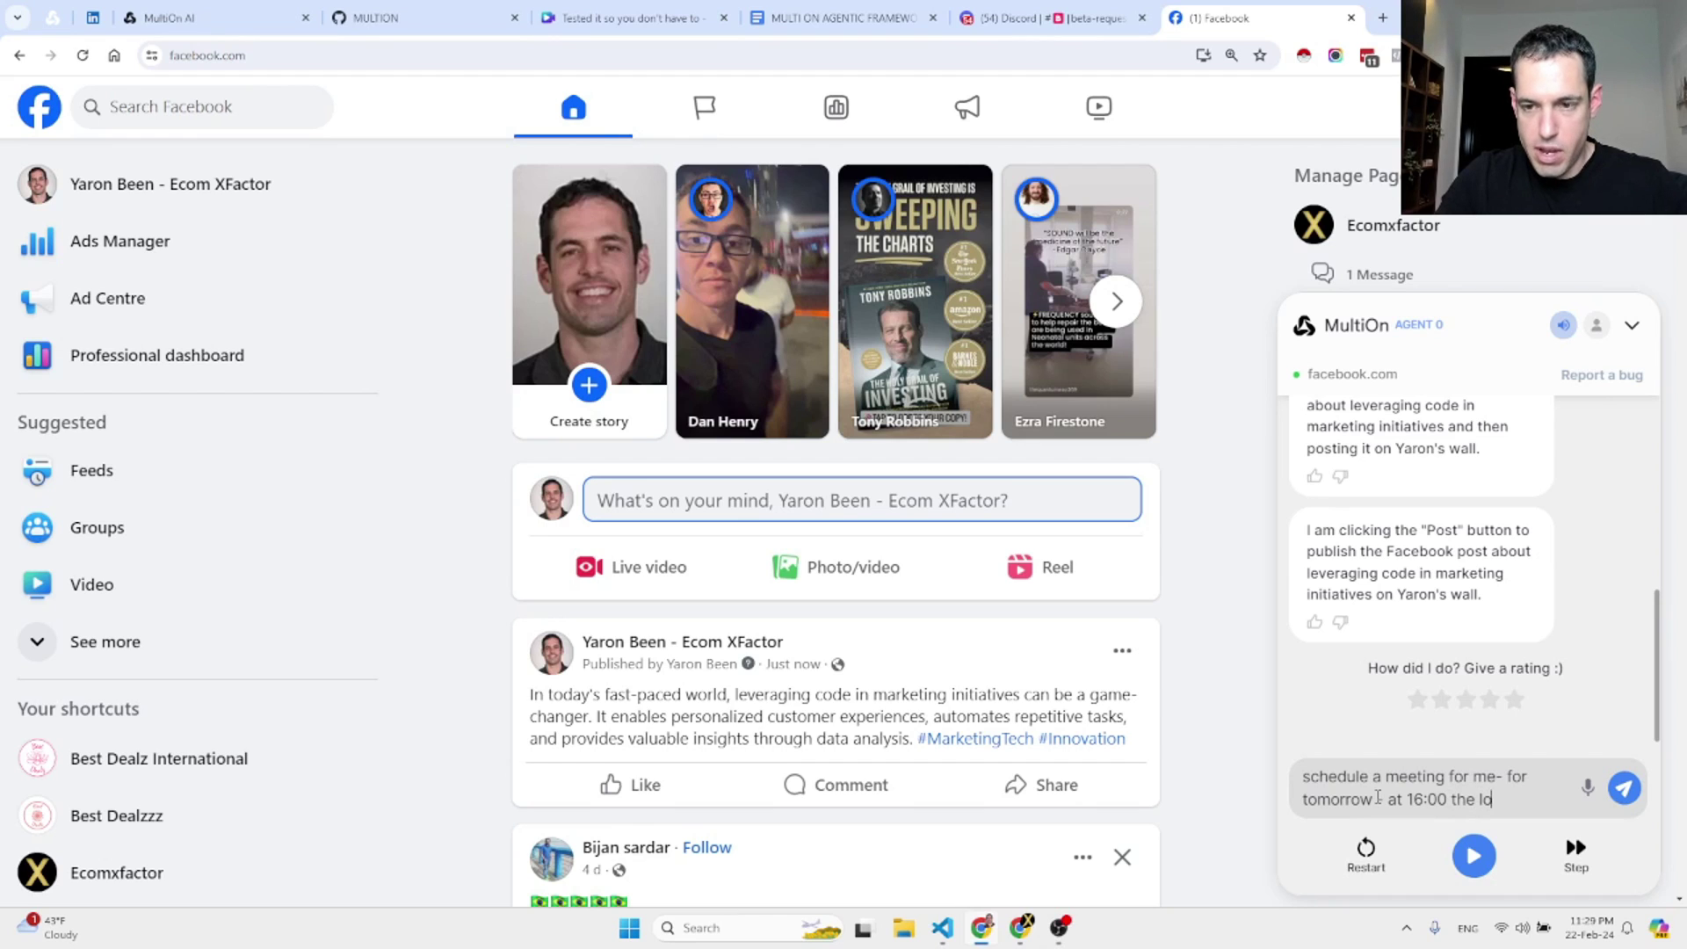
text(cation should be a)
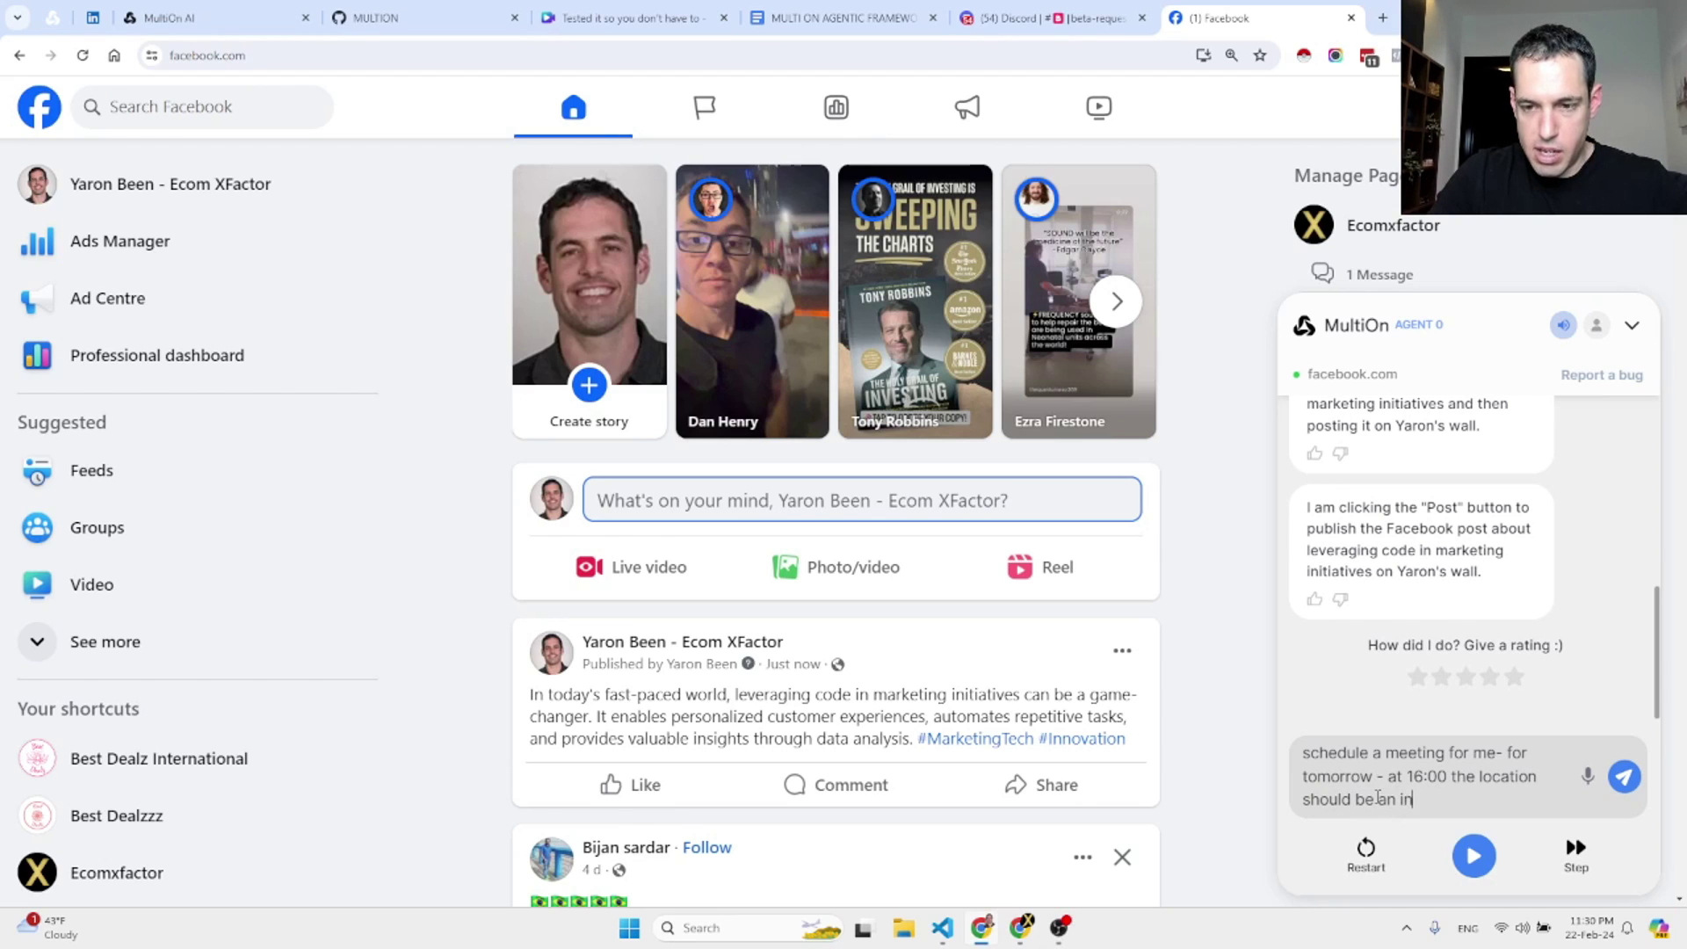
text(n itat)
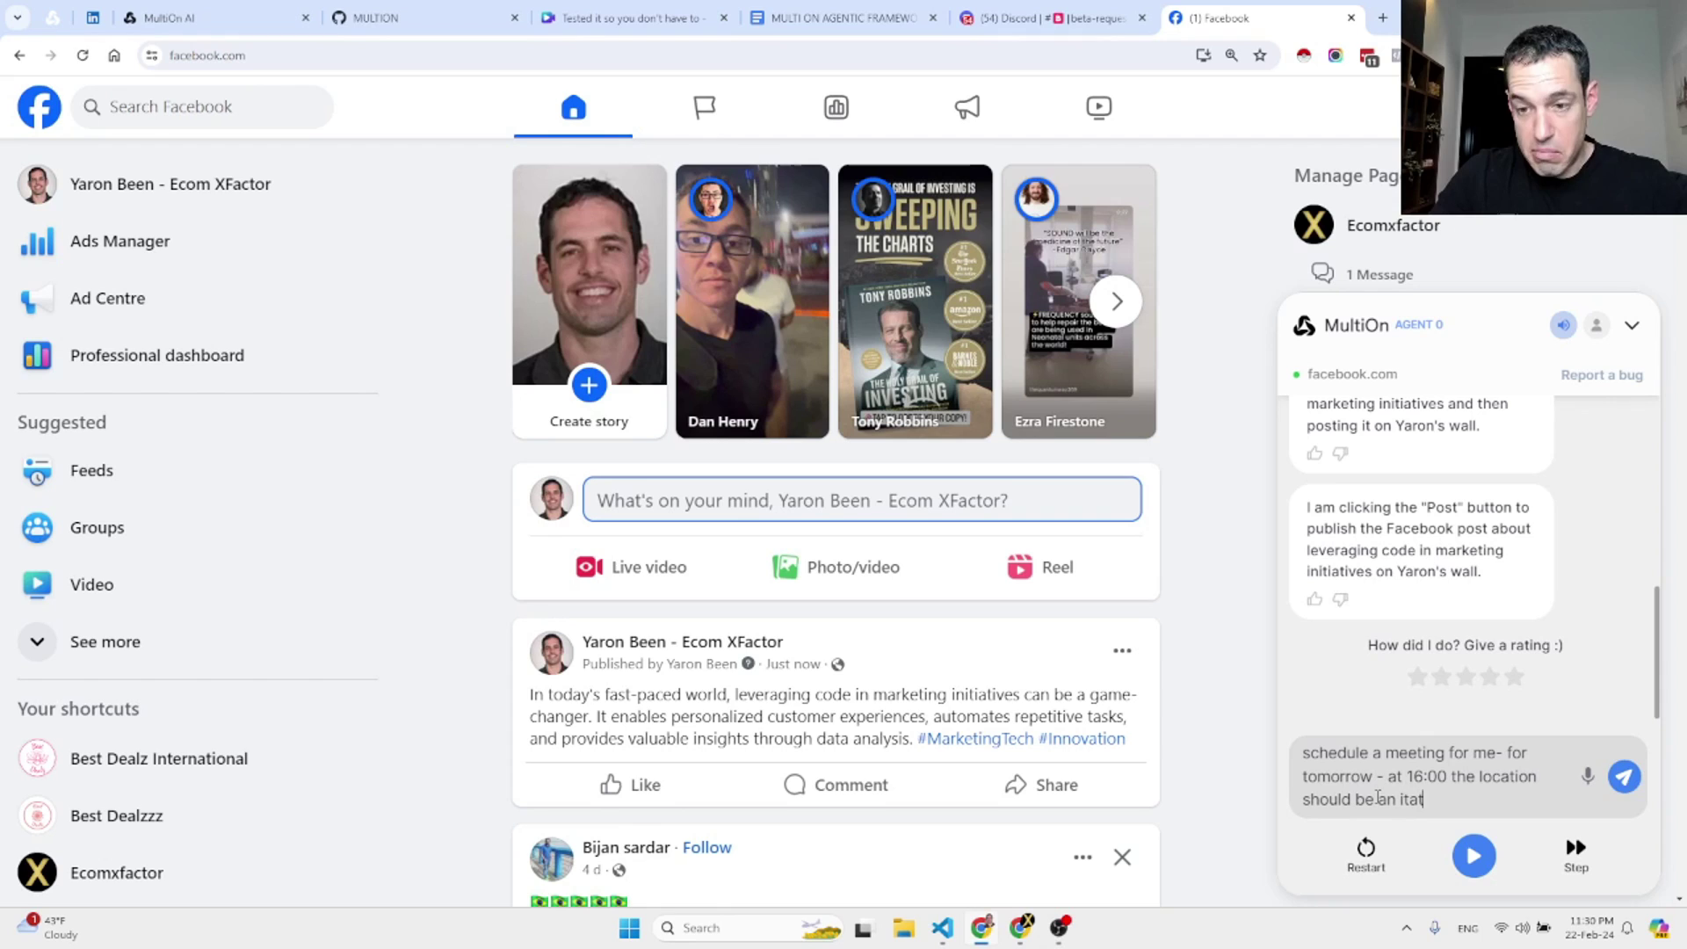
text(an res)
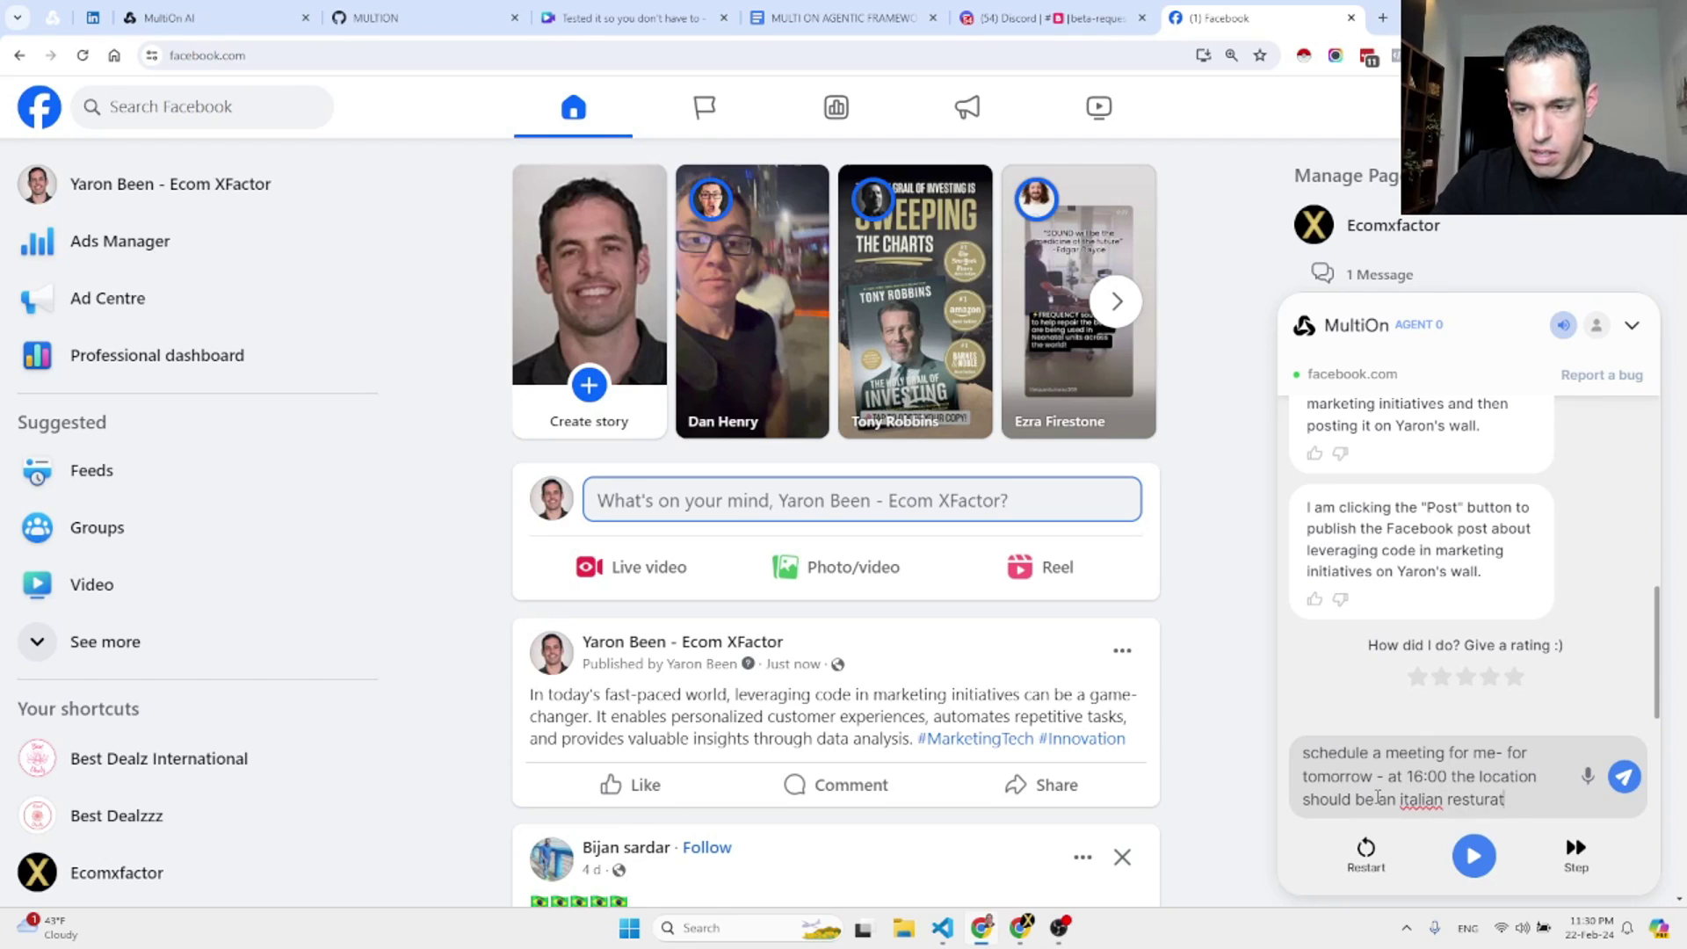
text(turant in Vake, T)
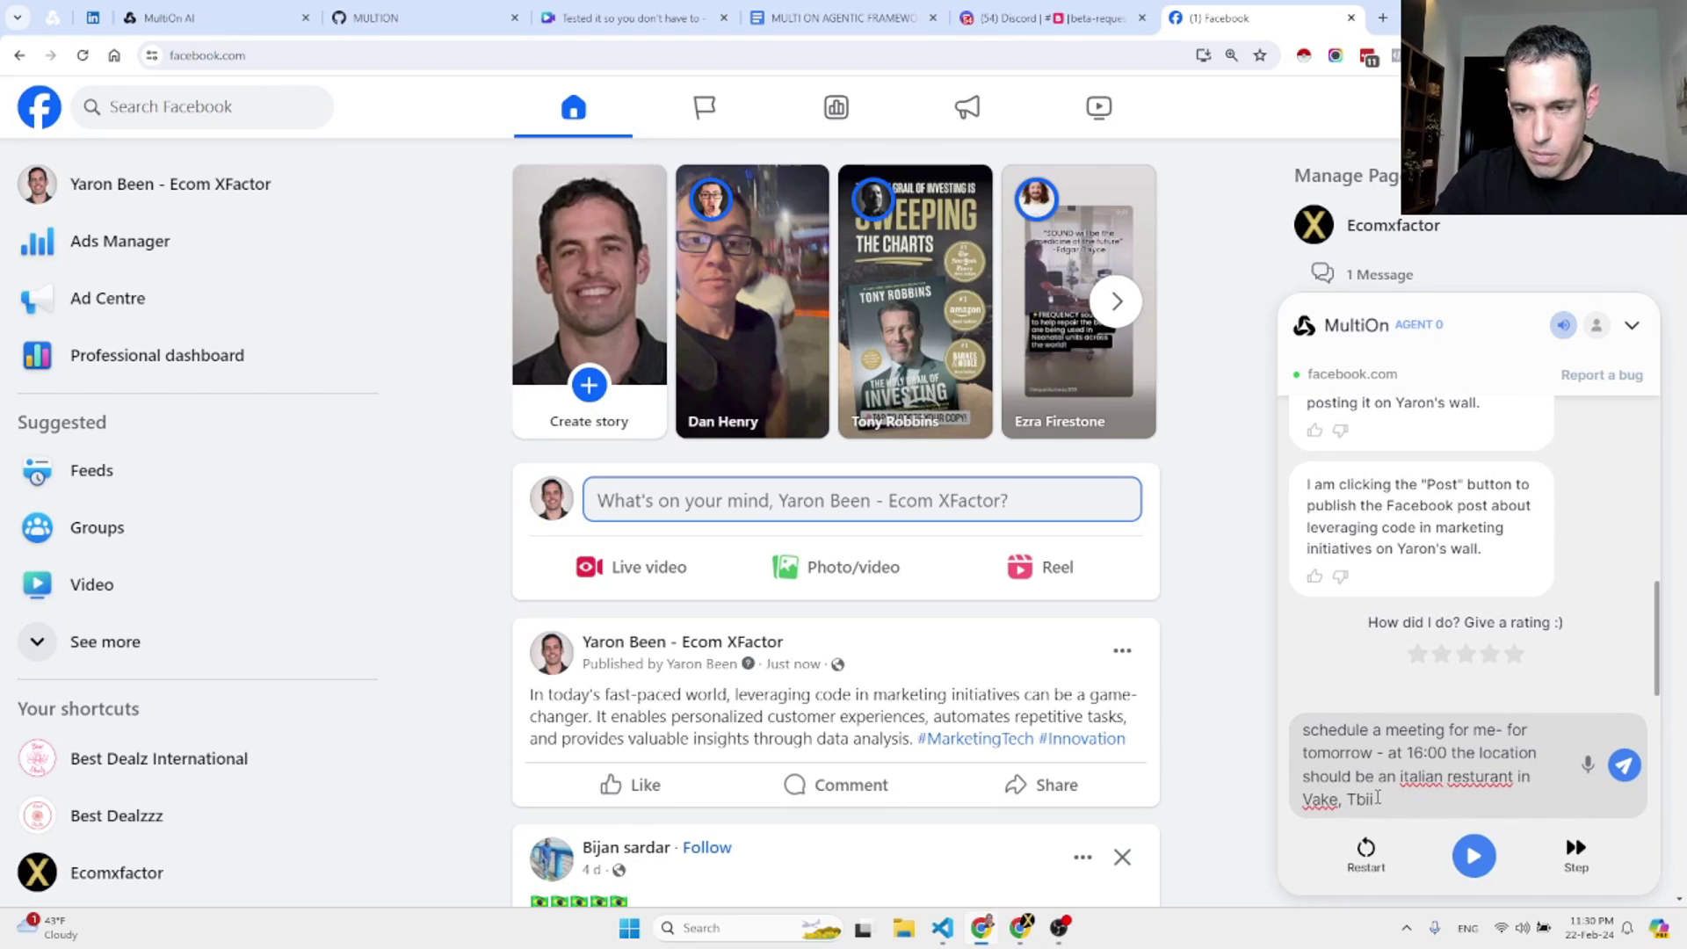
text(bilisi)
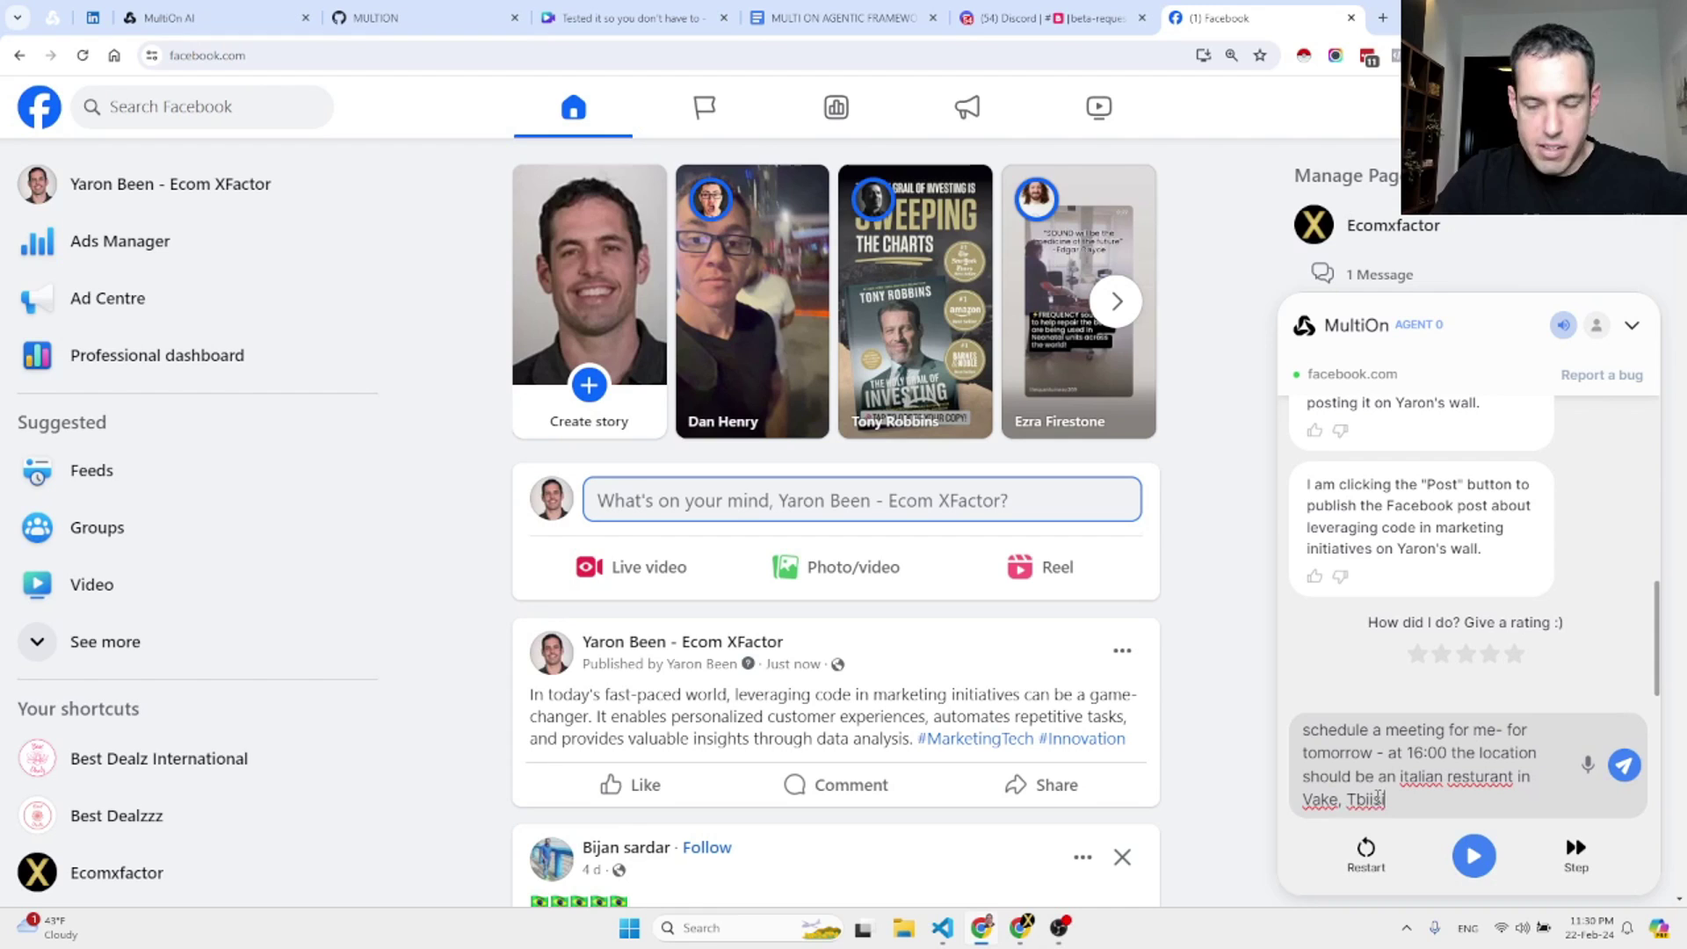
key(Return)
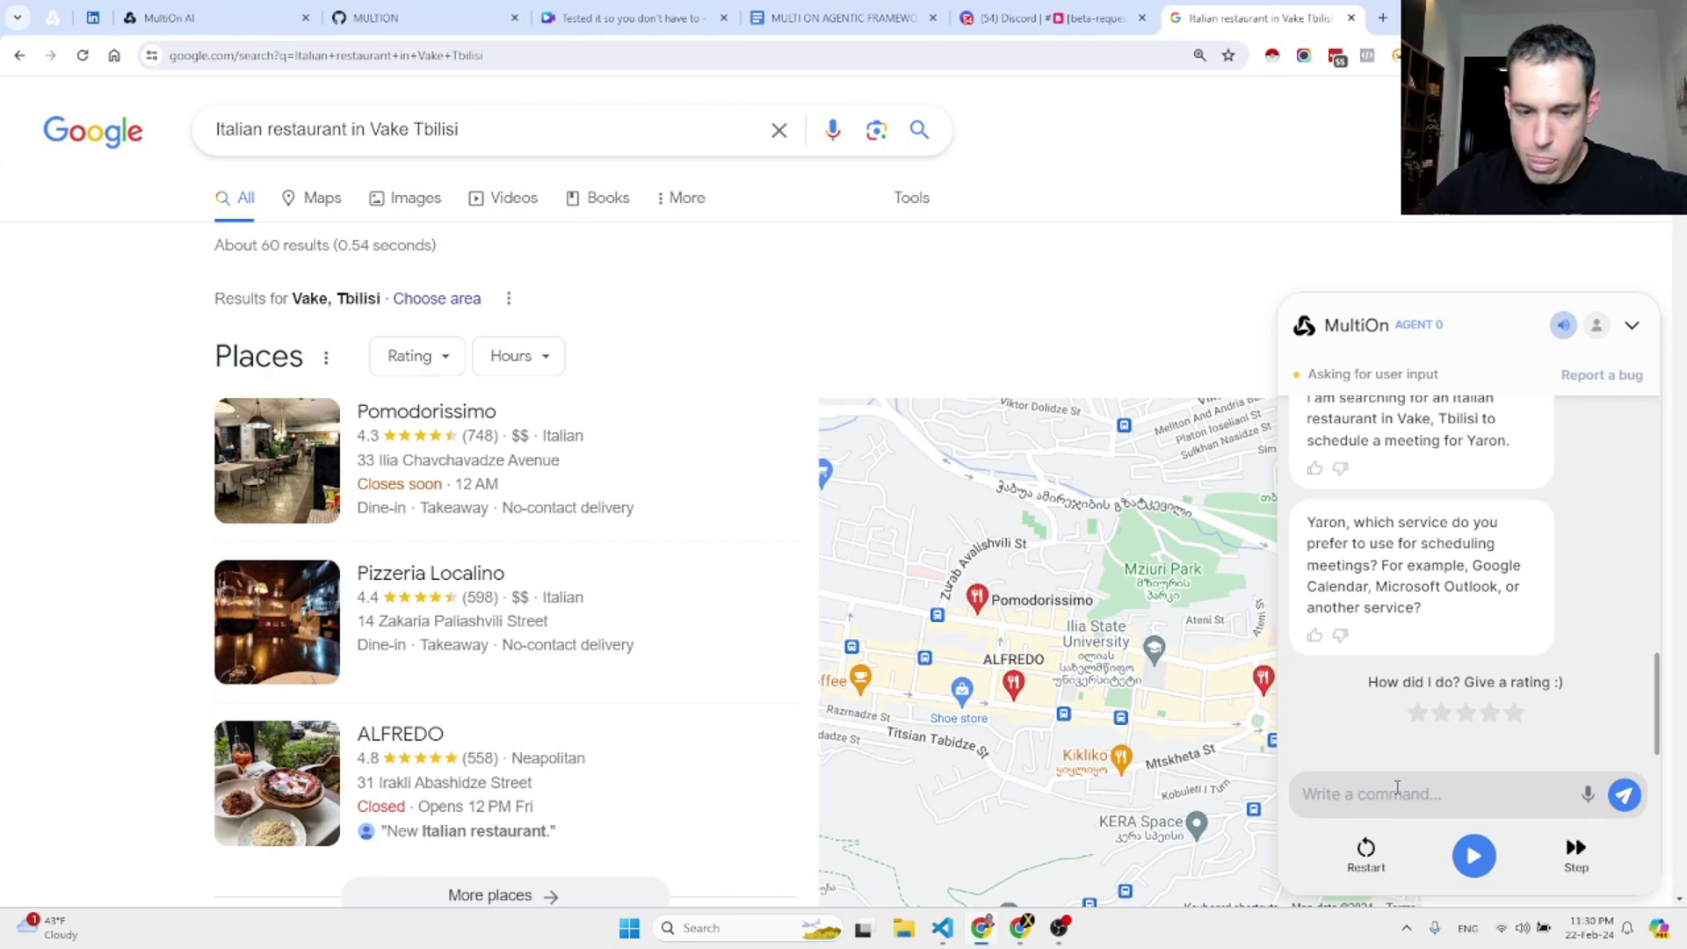
Answer the agent's scheduling-service question with Google Calendar
text(google calandar)
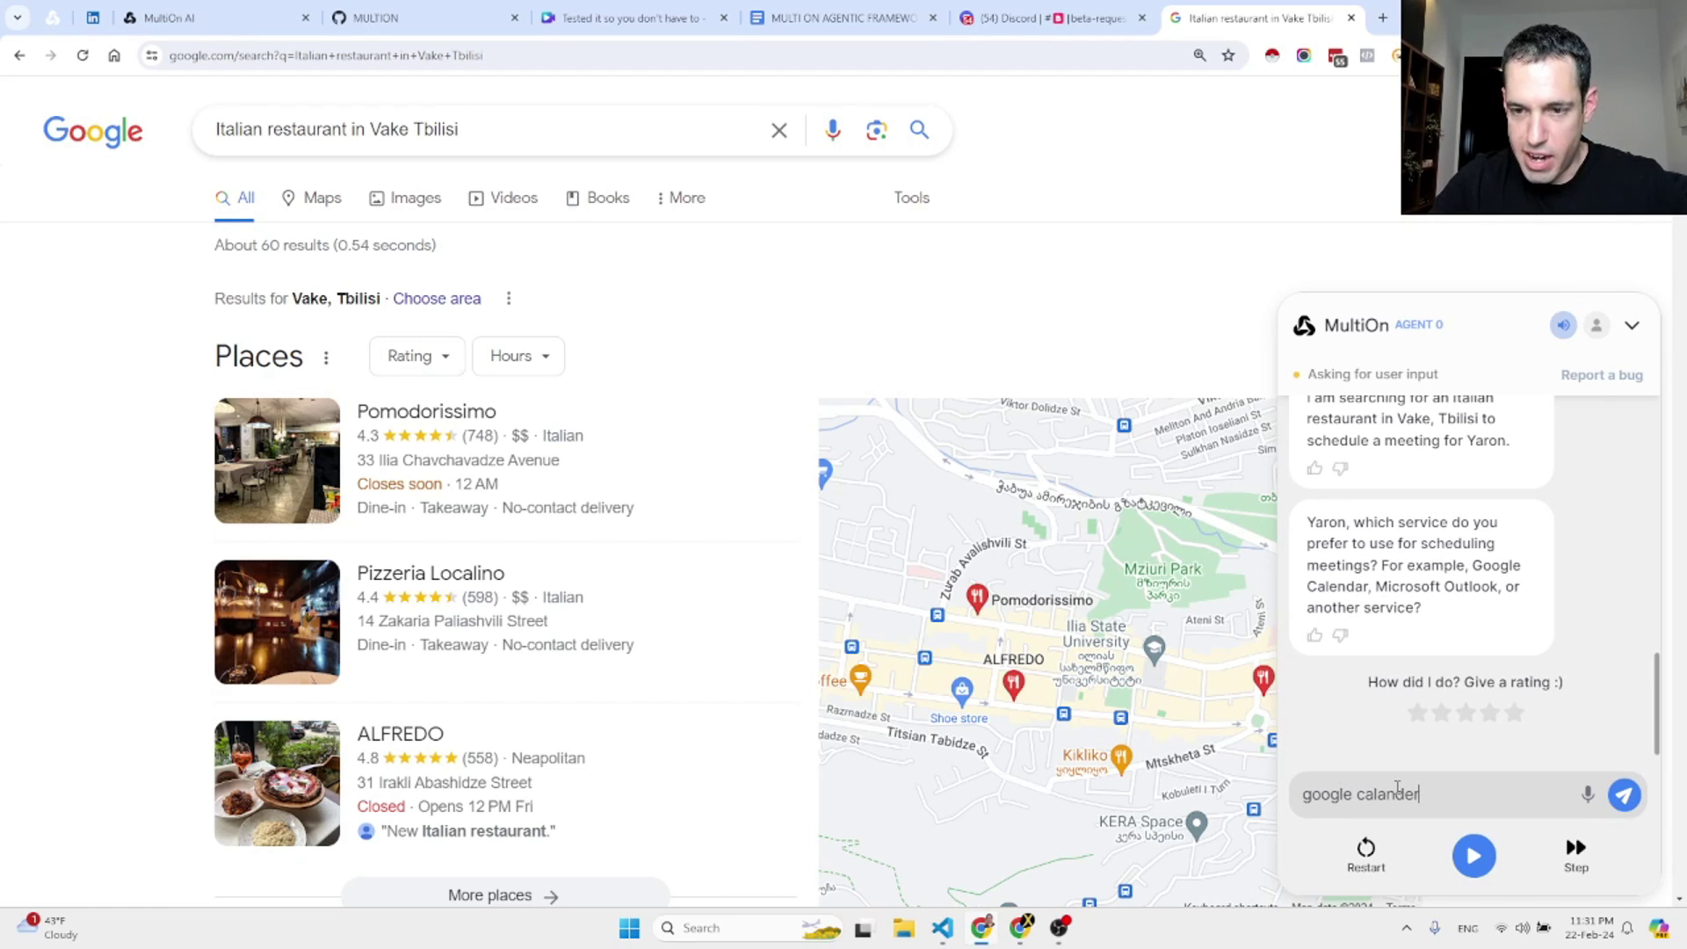
key(Return)
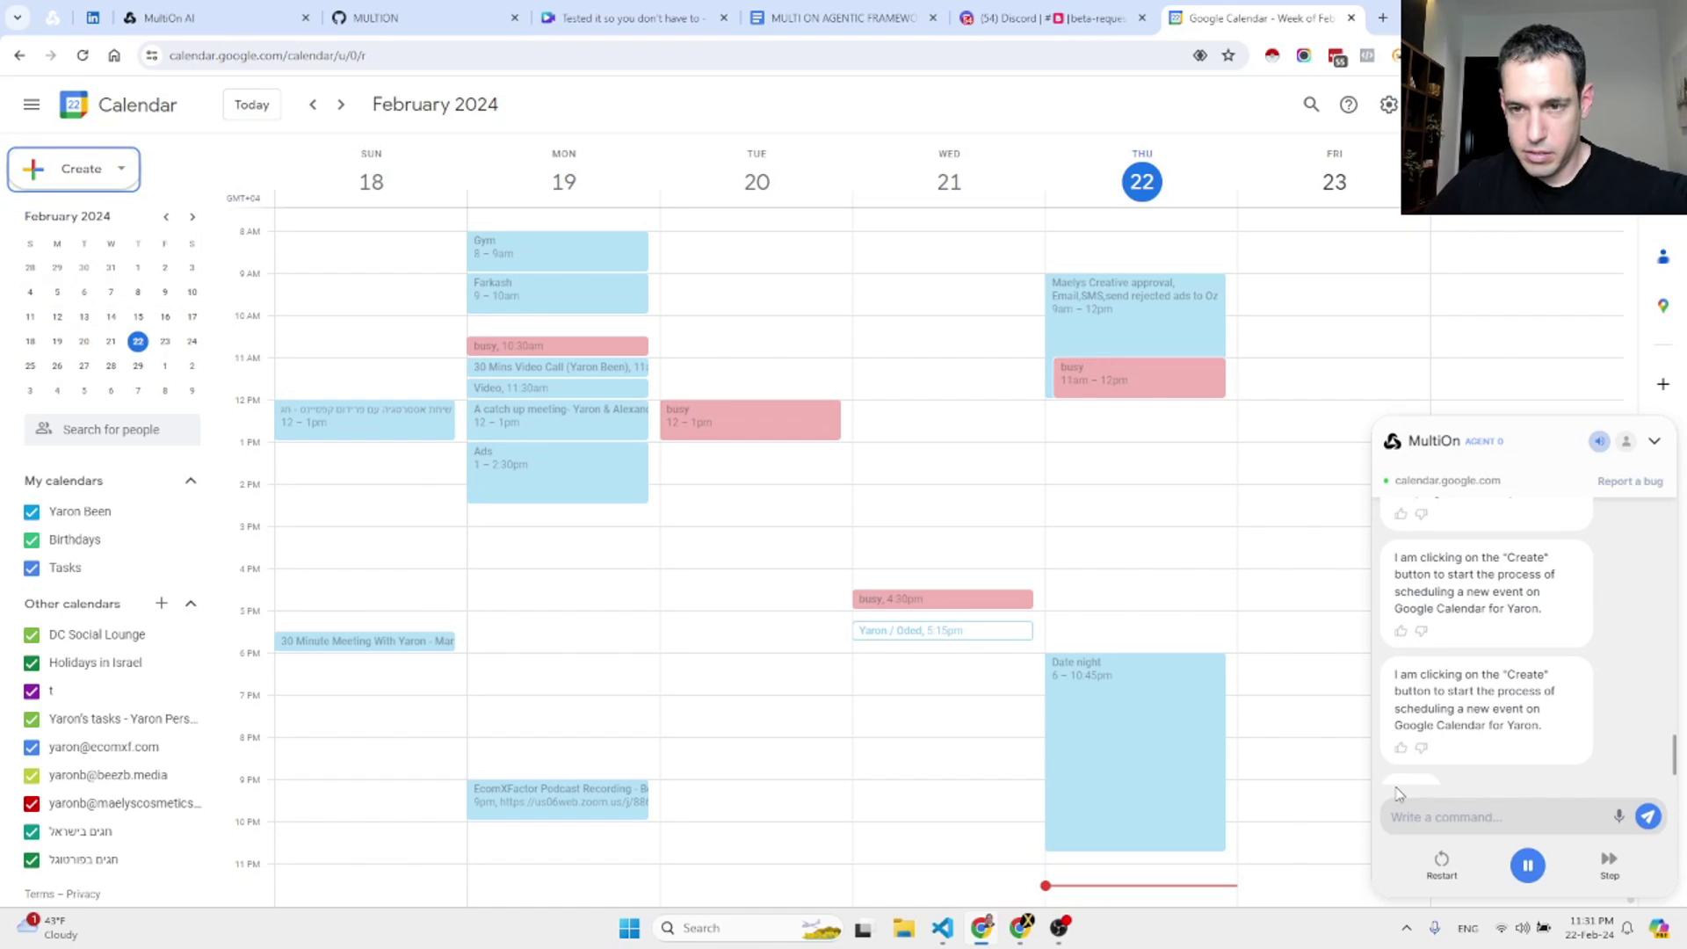
Pause the stuck agent, tell it to create the event another way, then pause it again
click(1656, 442)
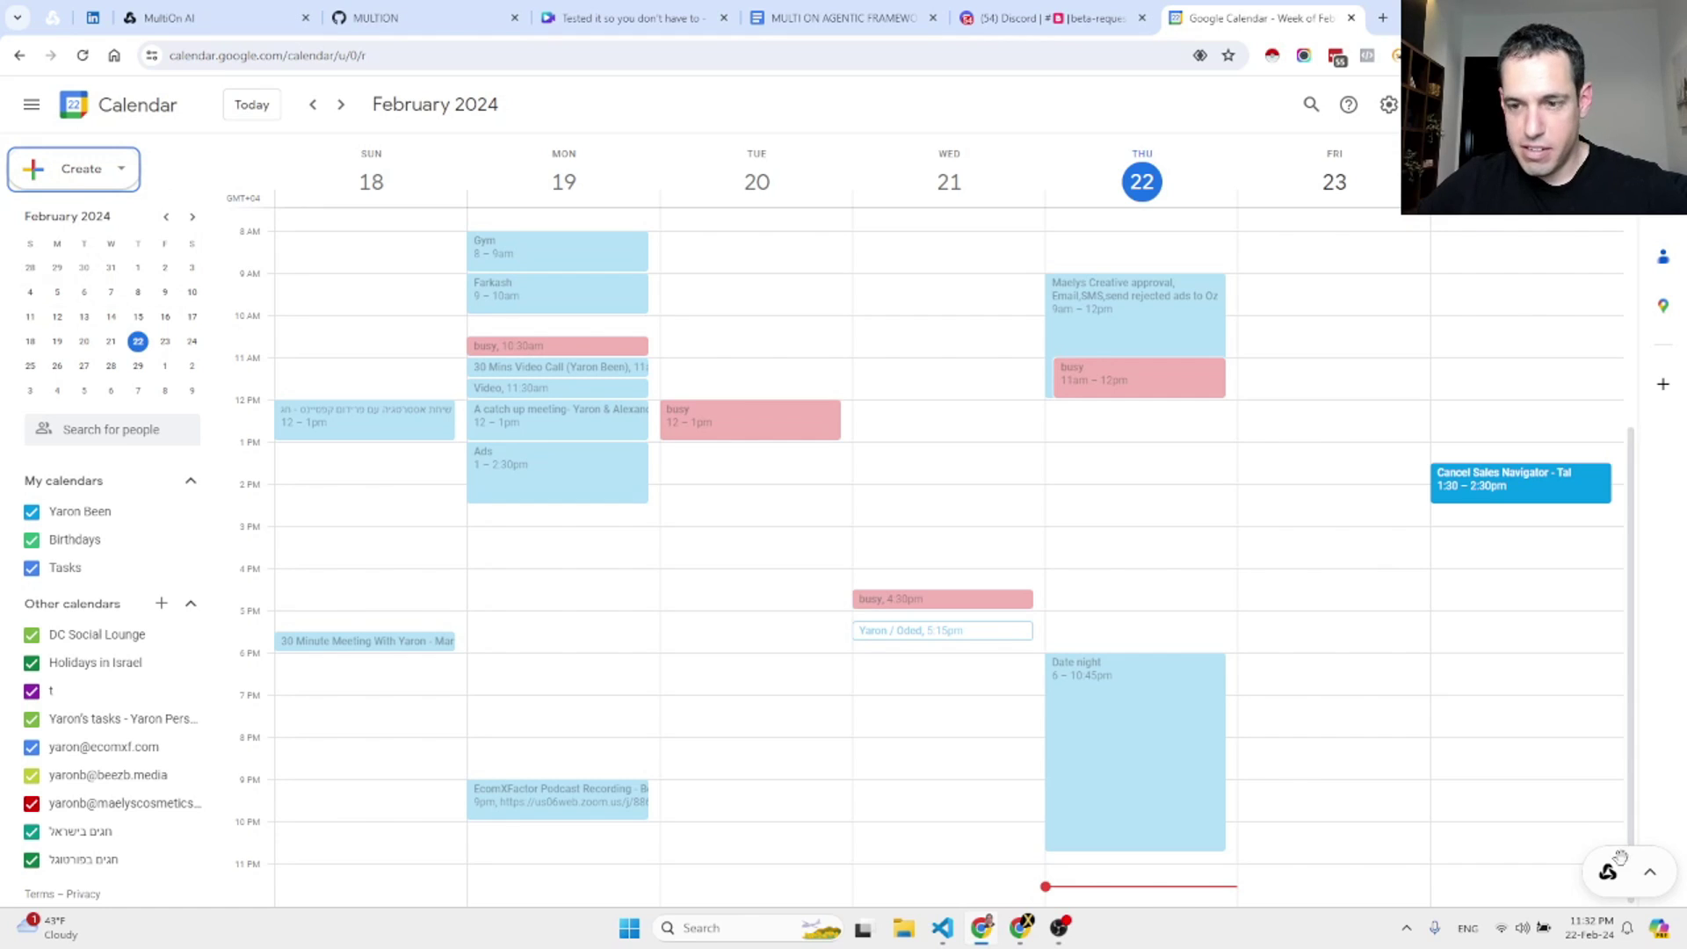
click(1635, 876)
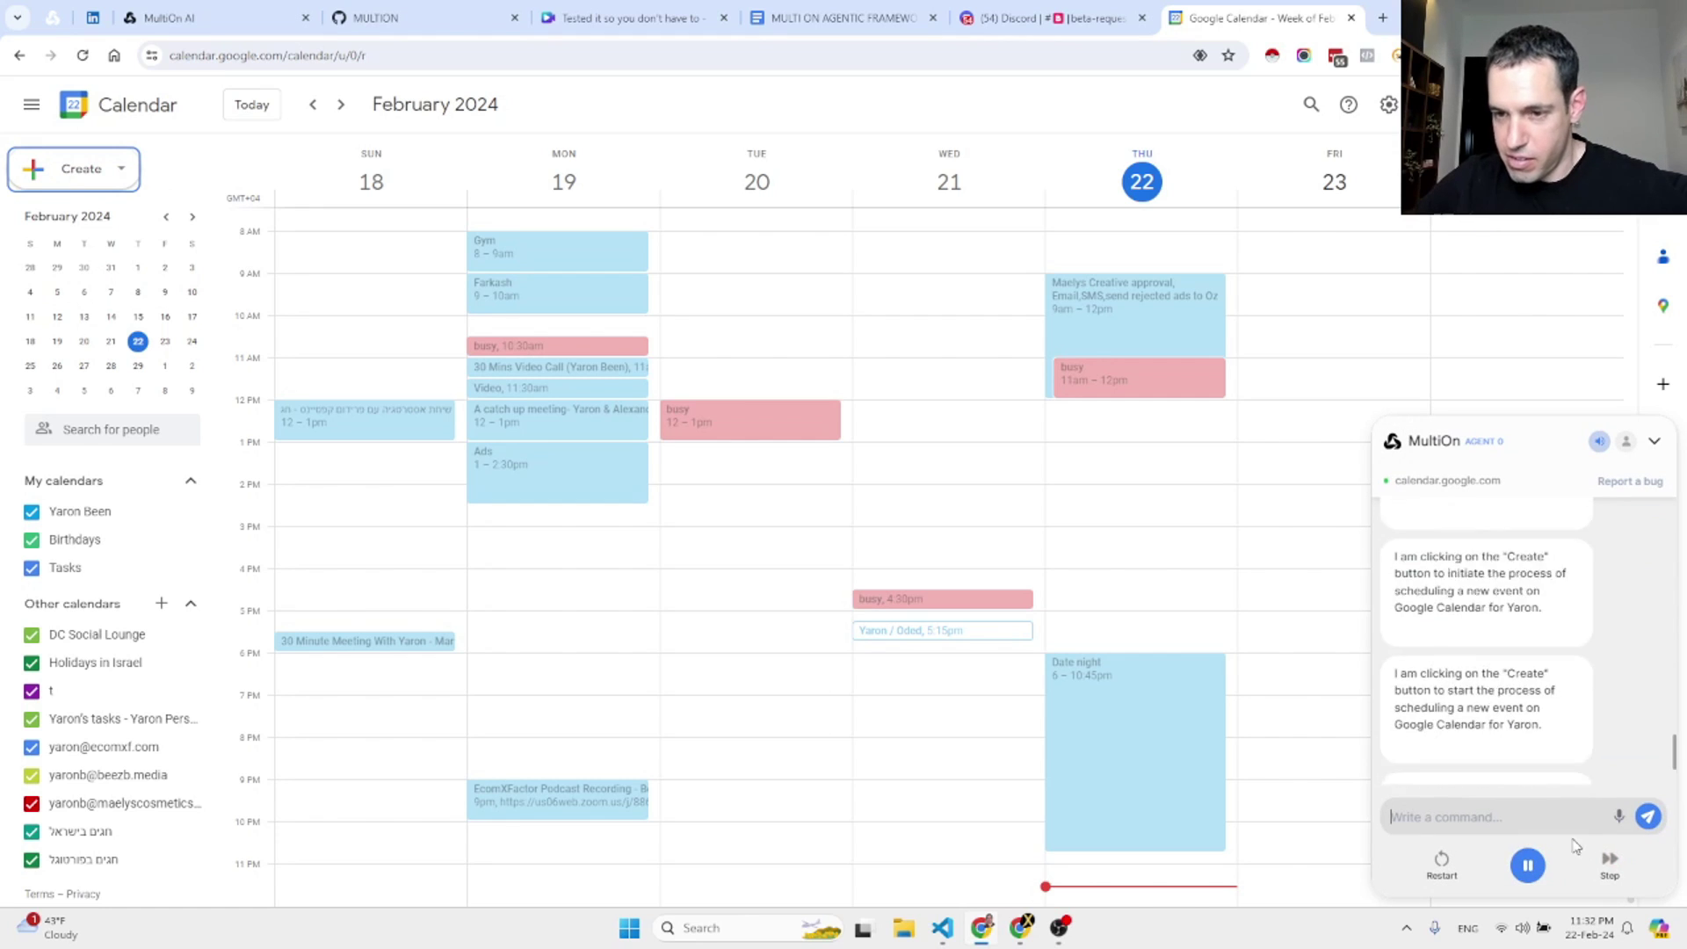
click(1527, 865)
click(1475, 815)
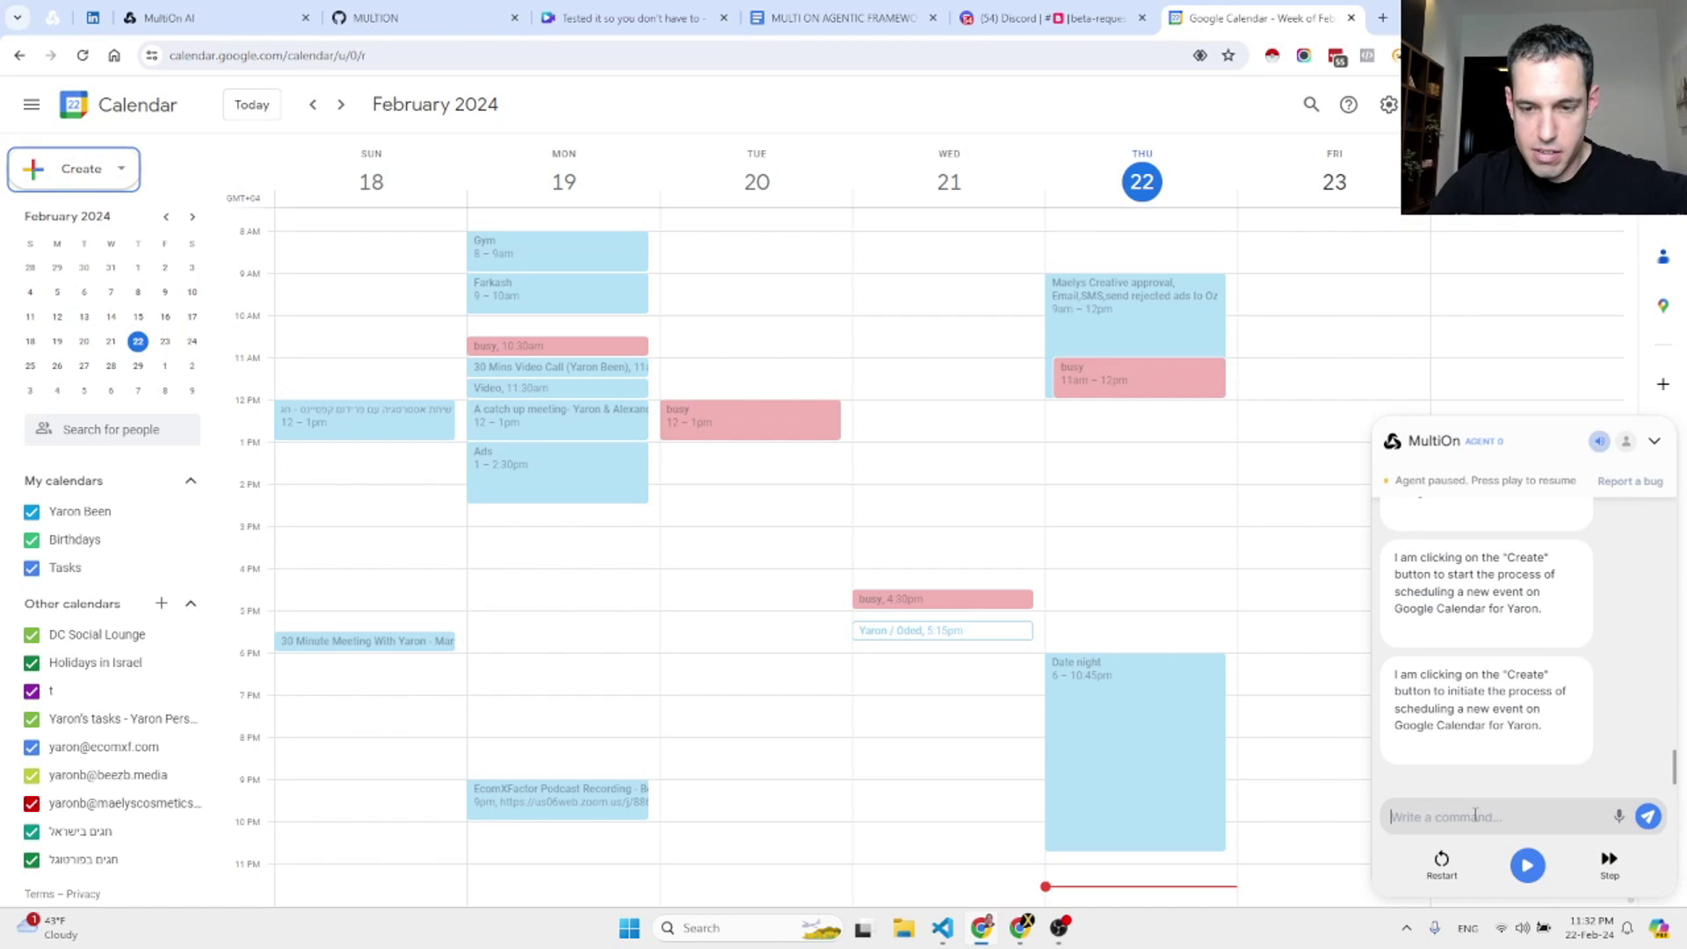
text(Just create the event in a differ)
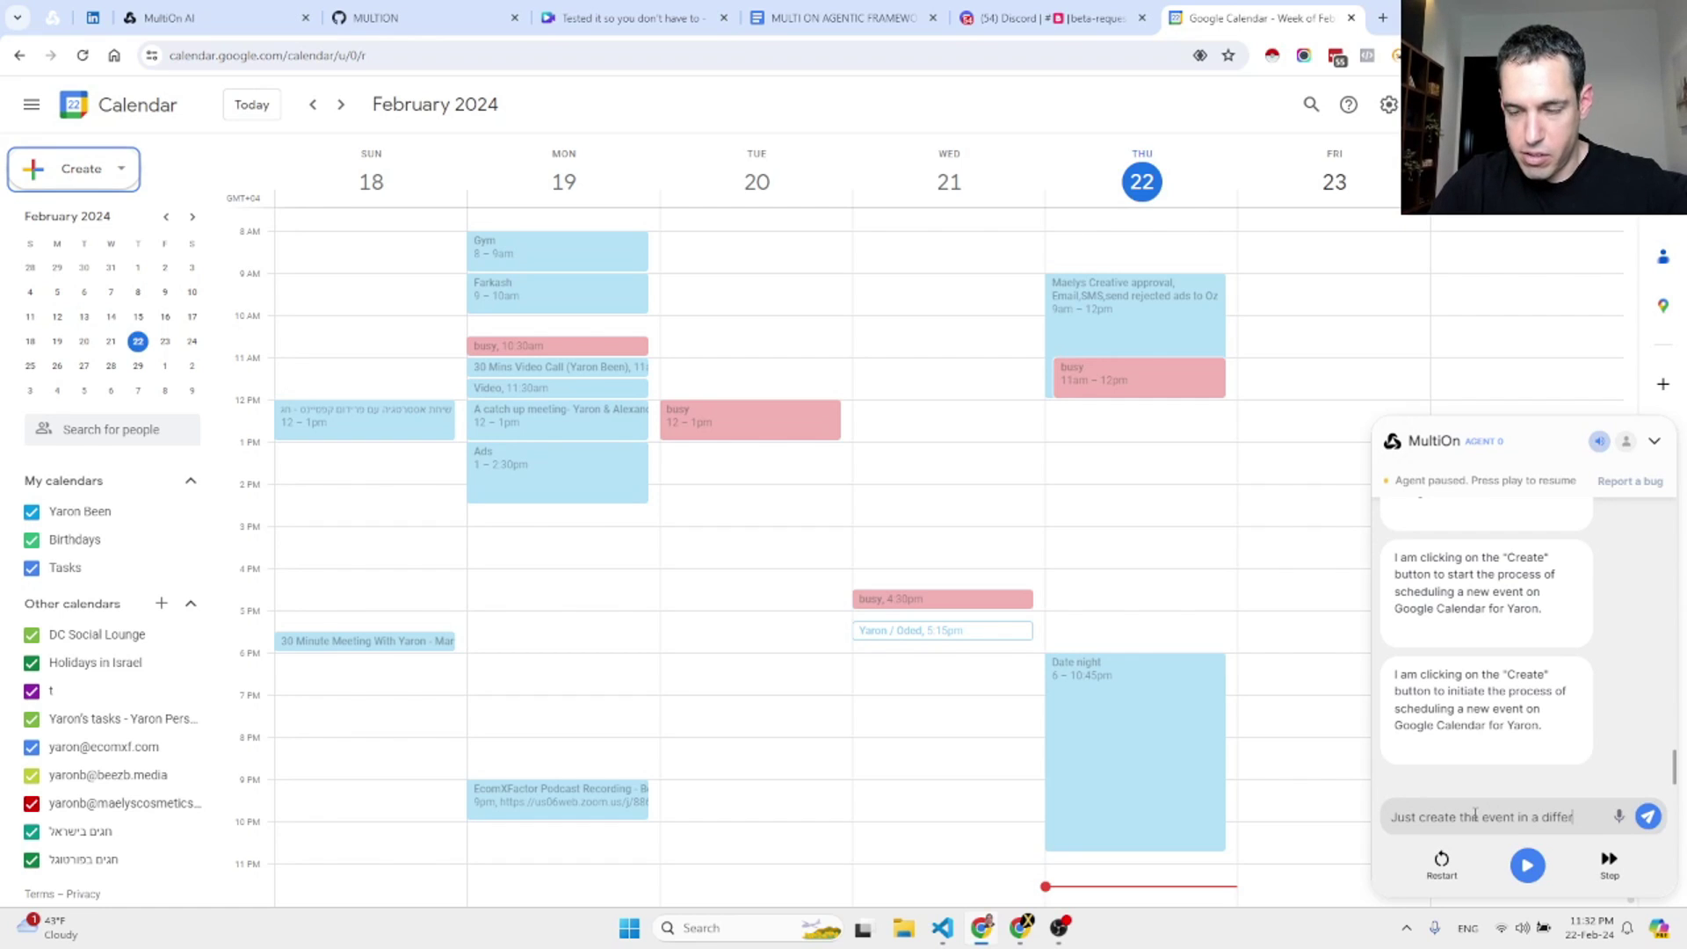
text(way since you seem s)
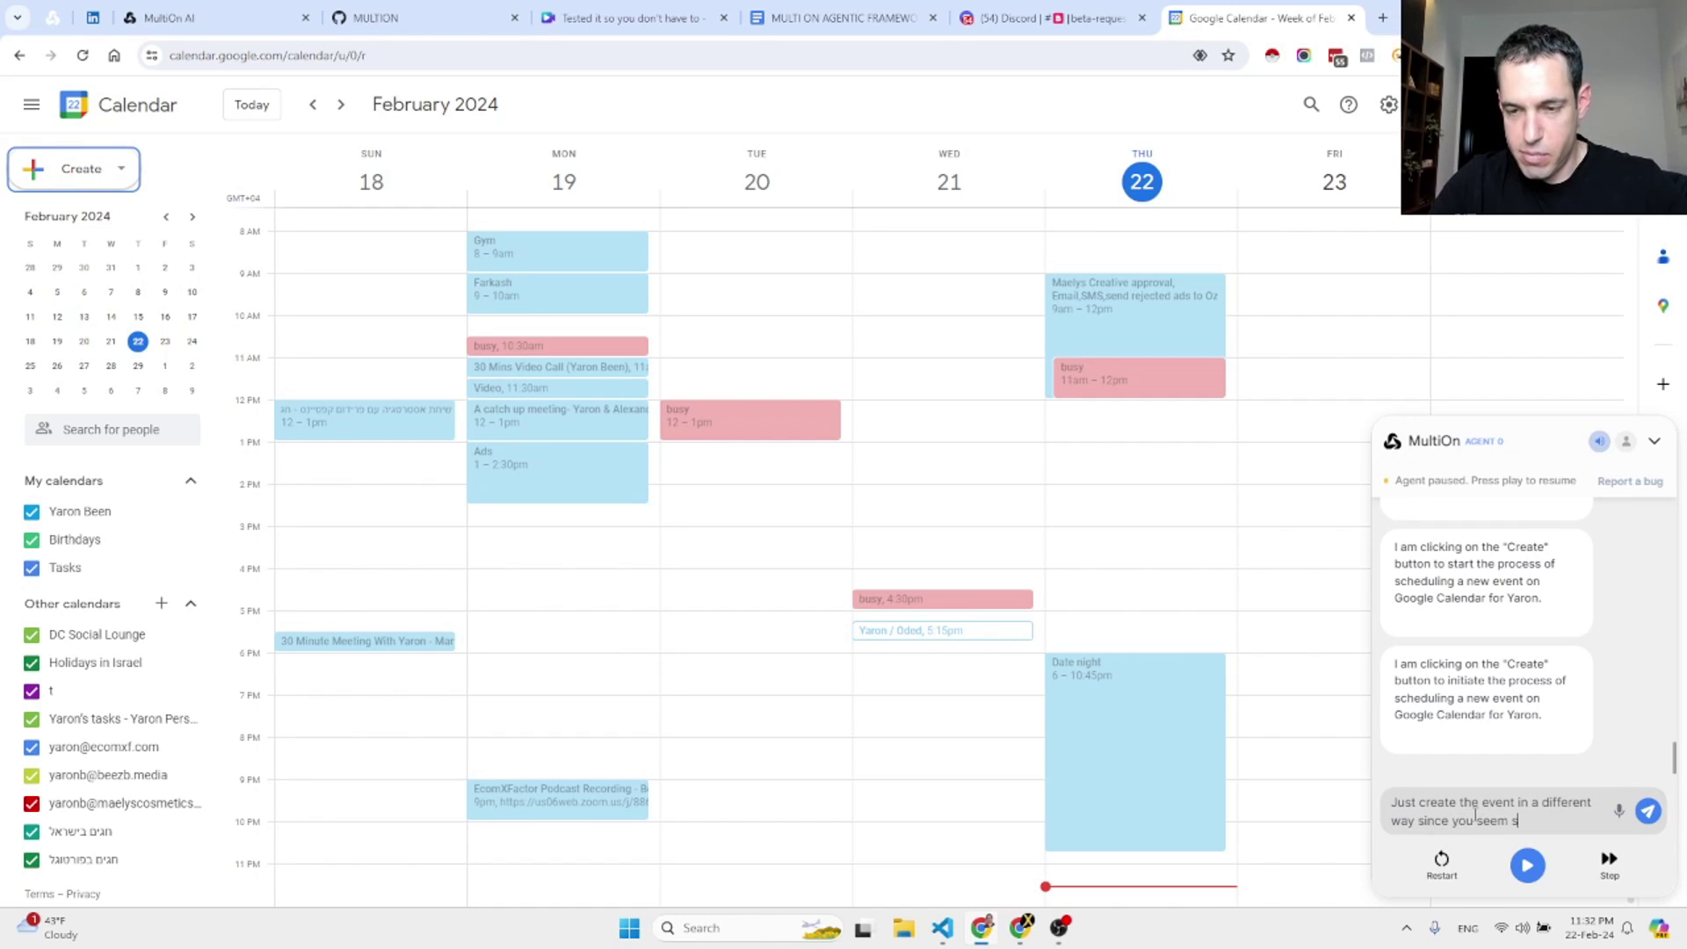
text(tuck)
key(Return)
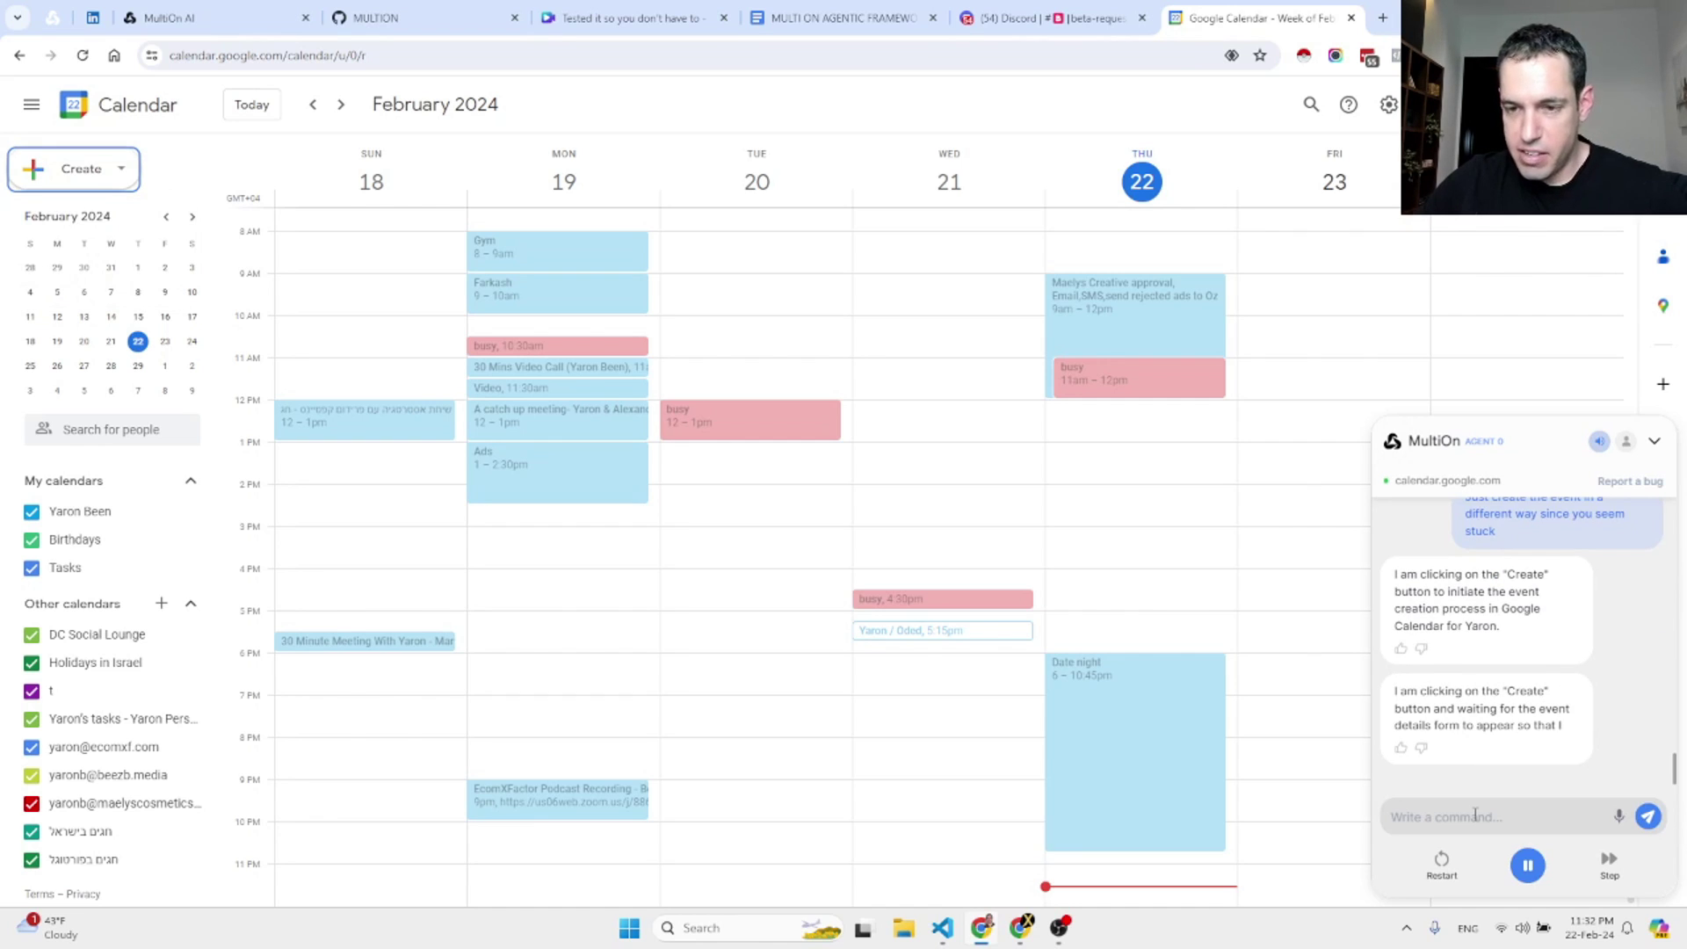
click(1521, 875)
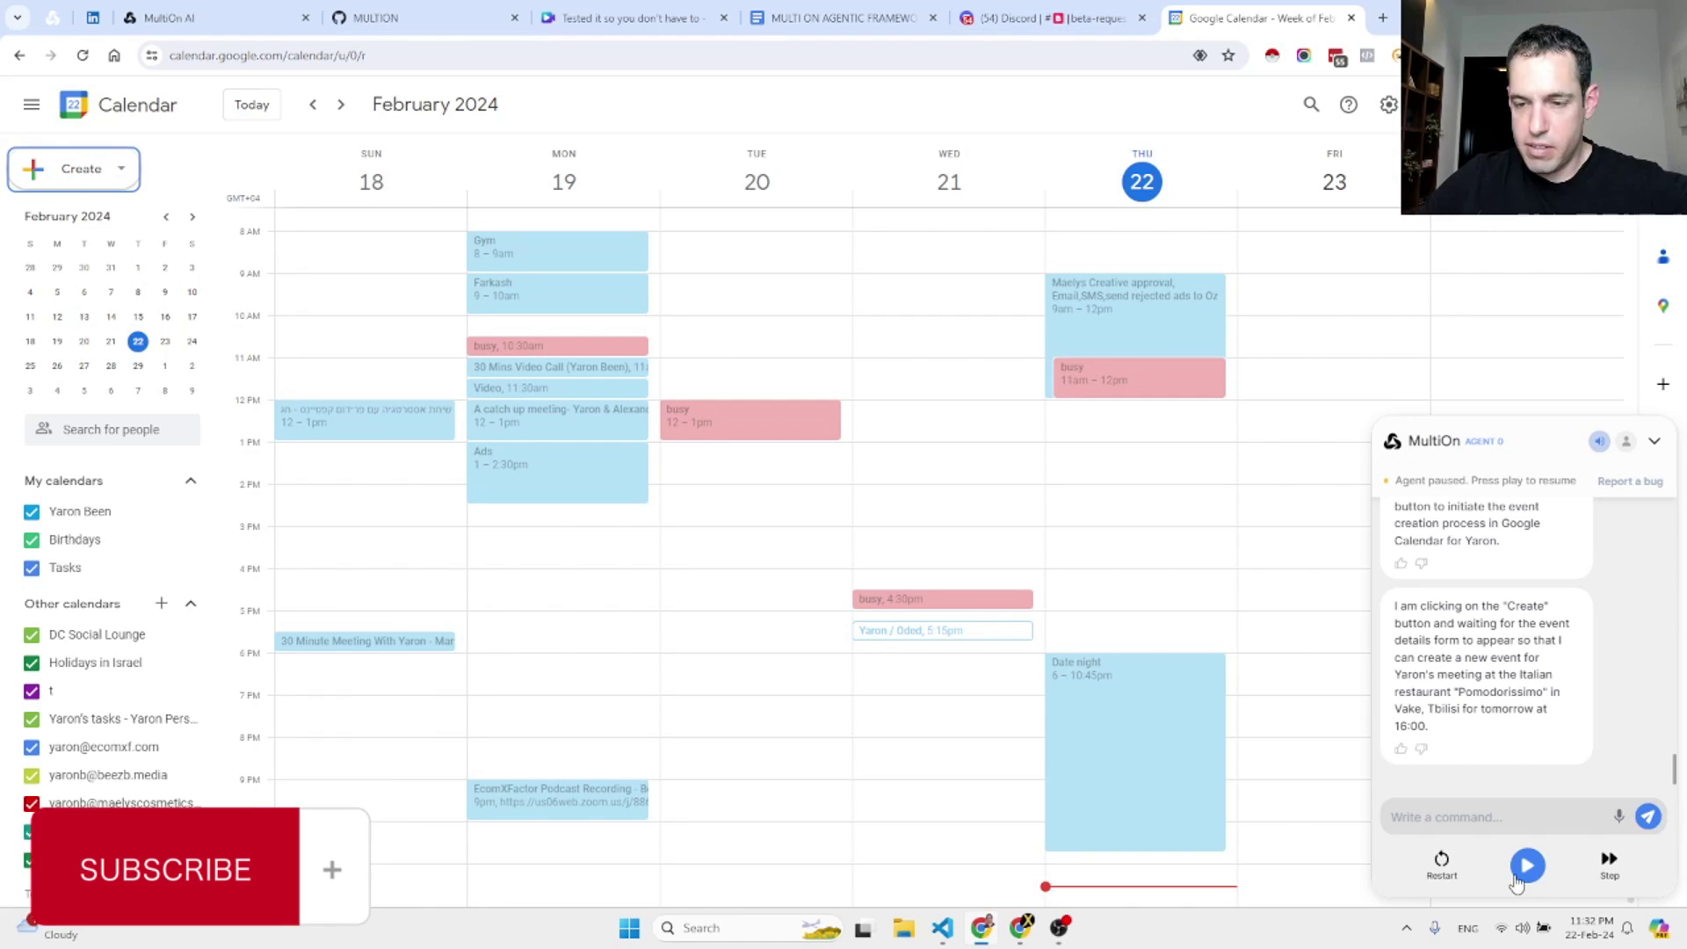
Review the use-case list and select the 'Order the Black Swan book from Amazon' line
click(858, 12)
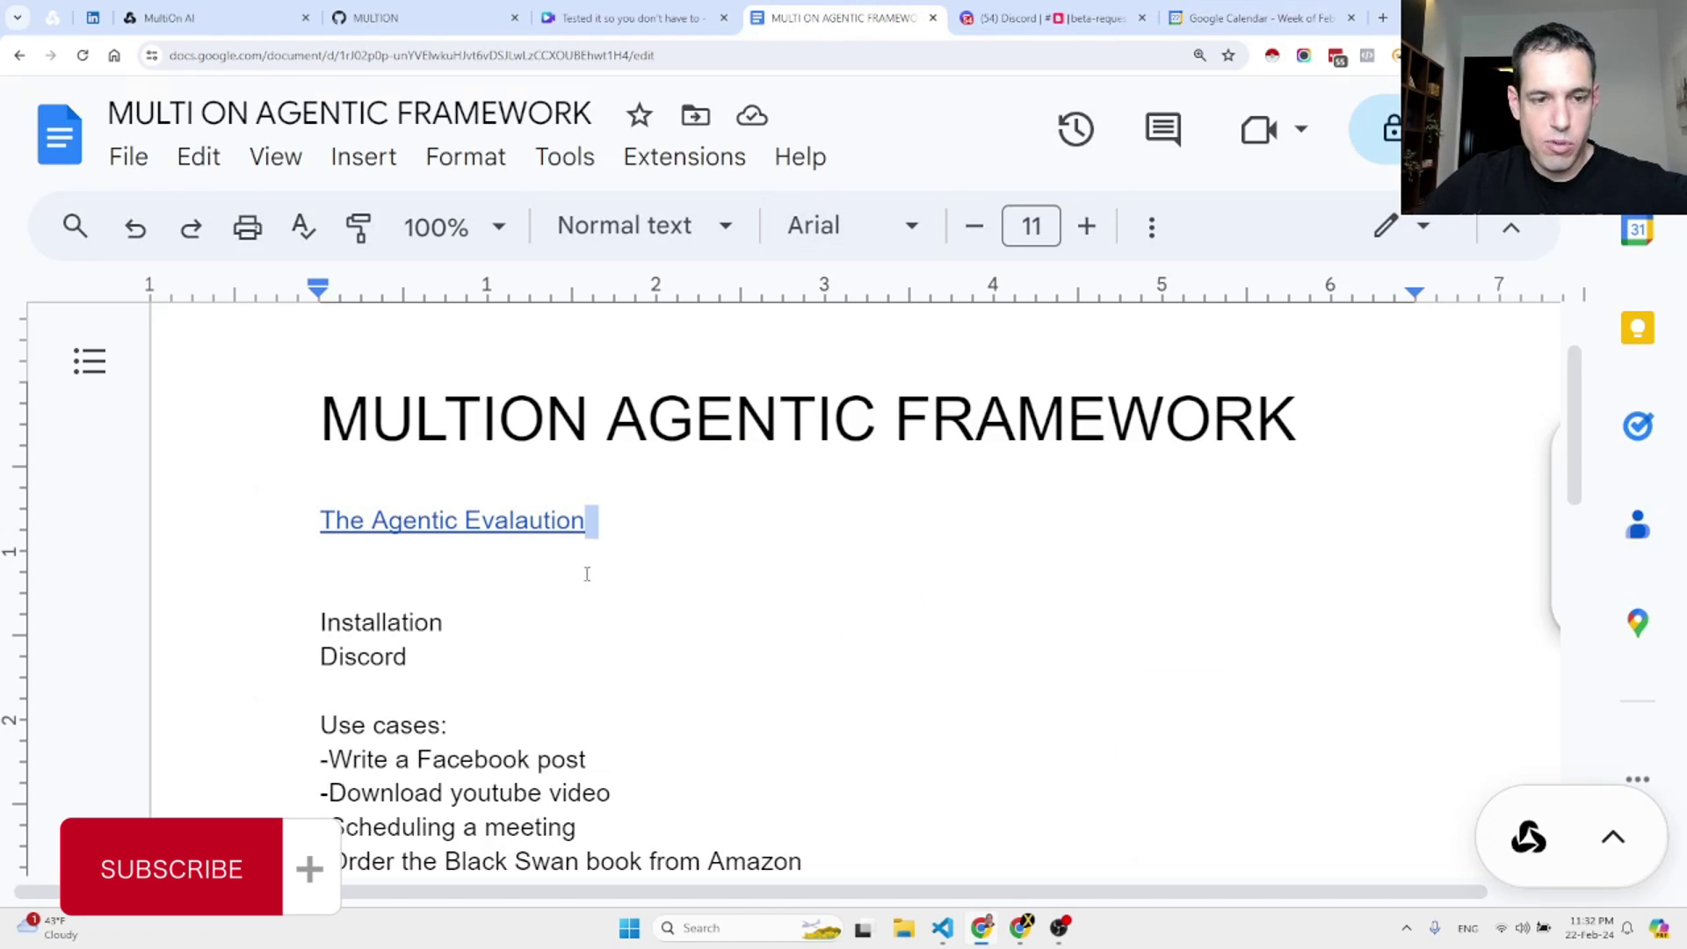
scroll(583, 572, down, 2)
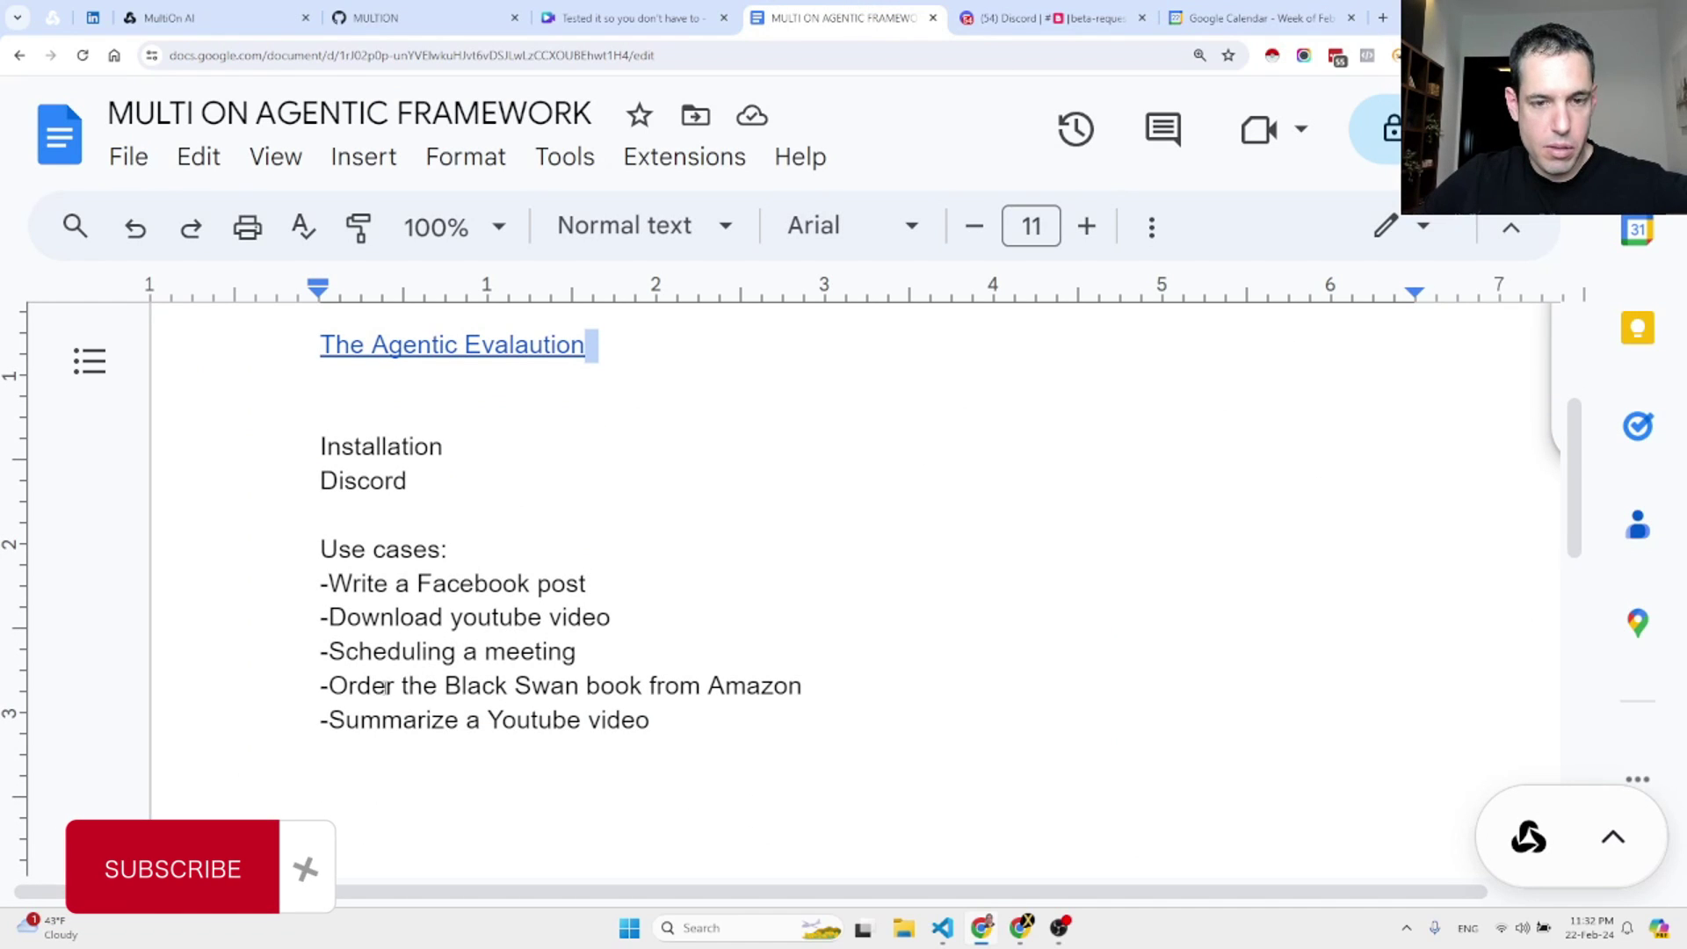
drag(329, 686, 803, 687)
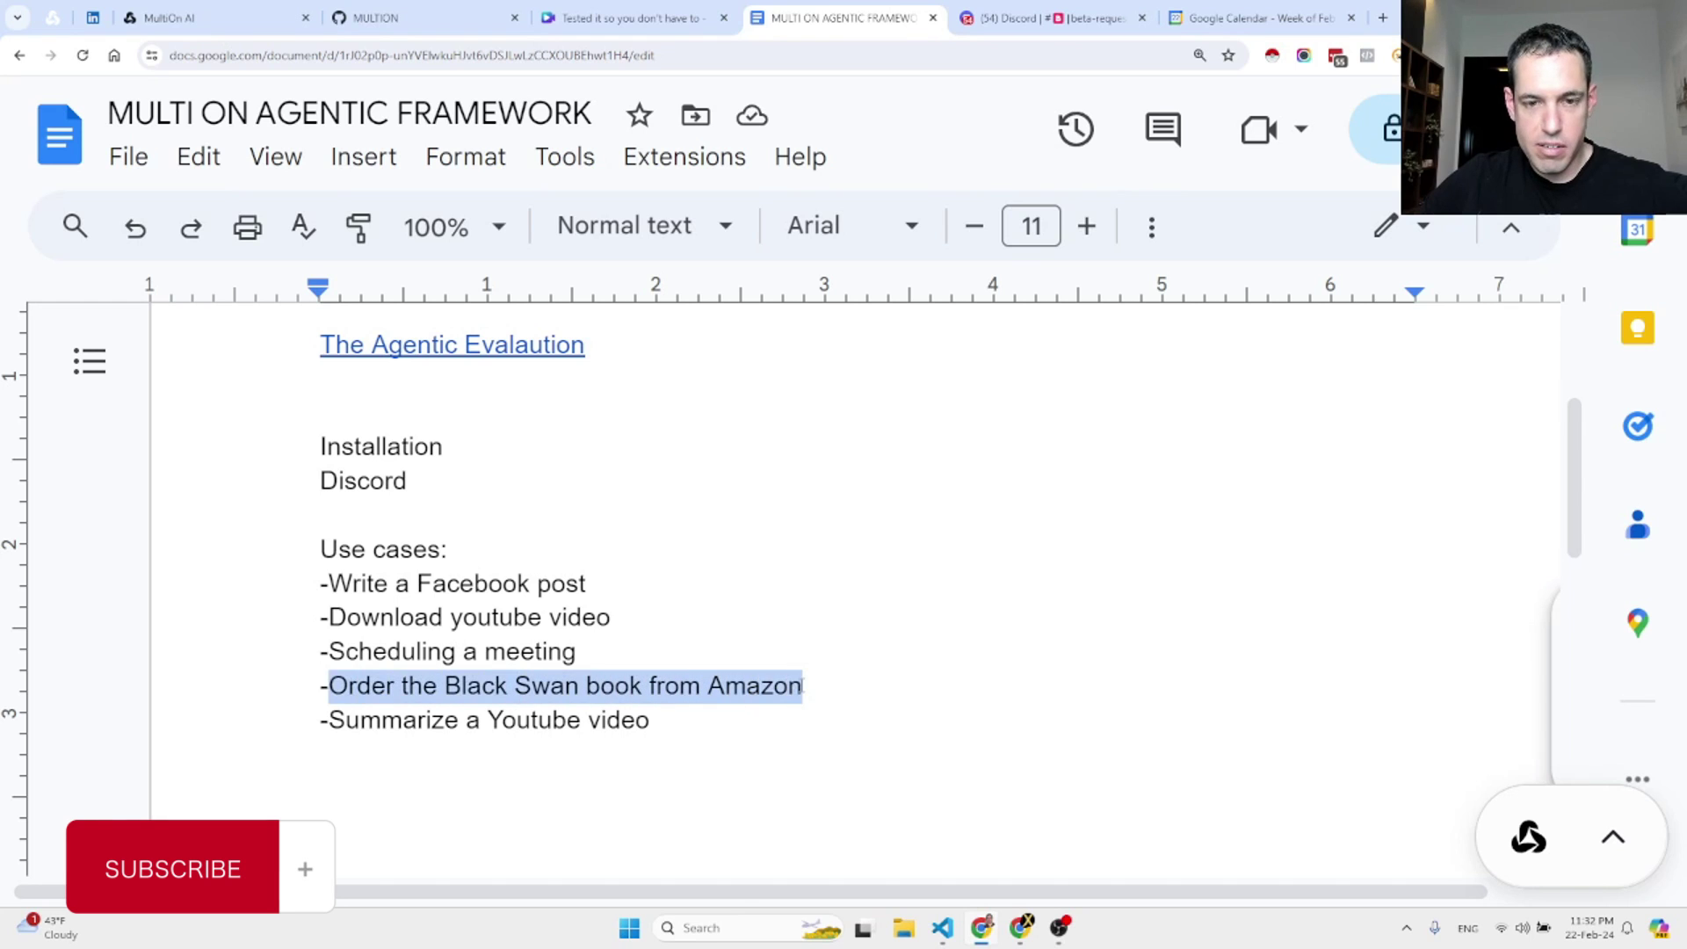
click(1054, 12)
click(844, 14)
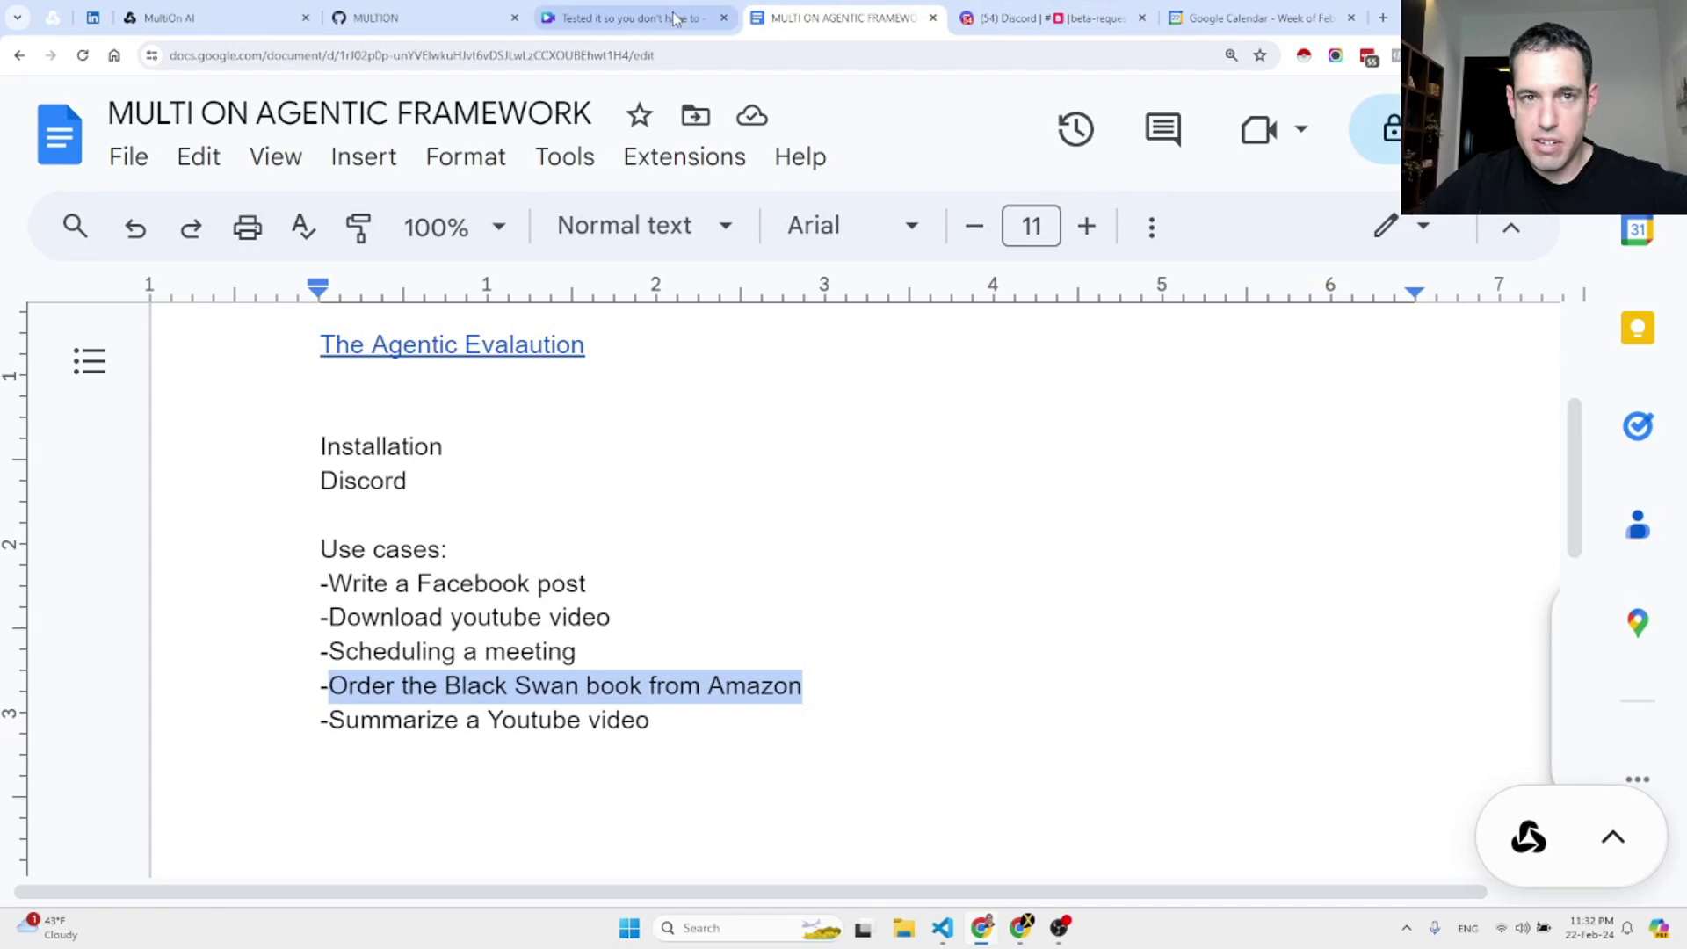
Back on Google Calendar, clear the agent's command box and start a spoken command
click(1247, 8)
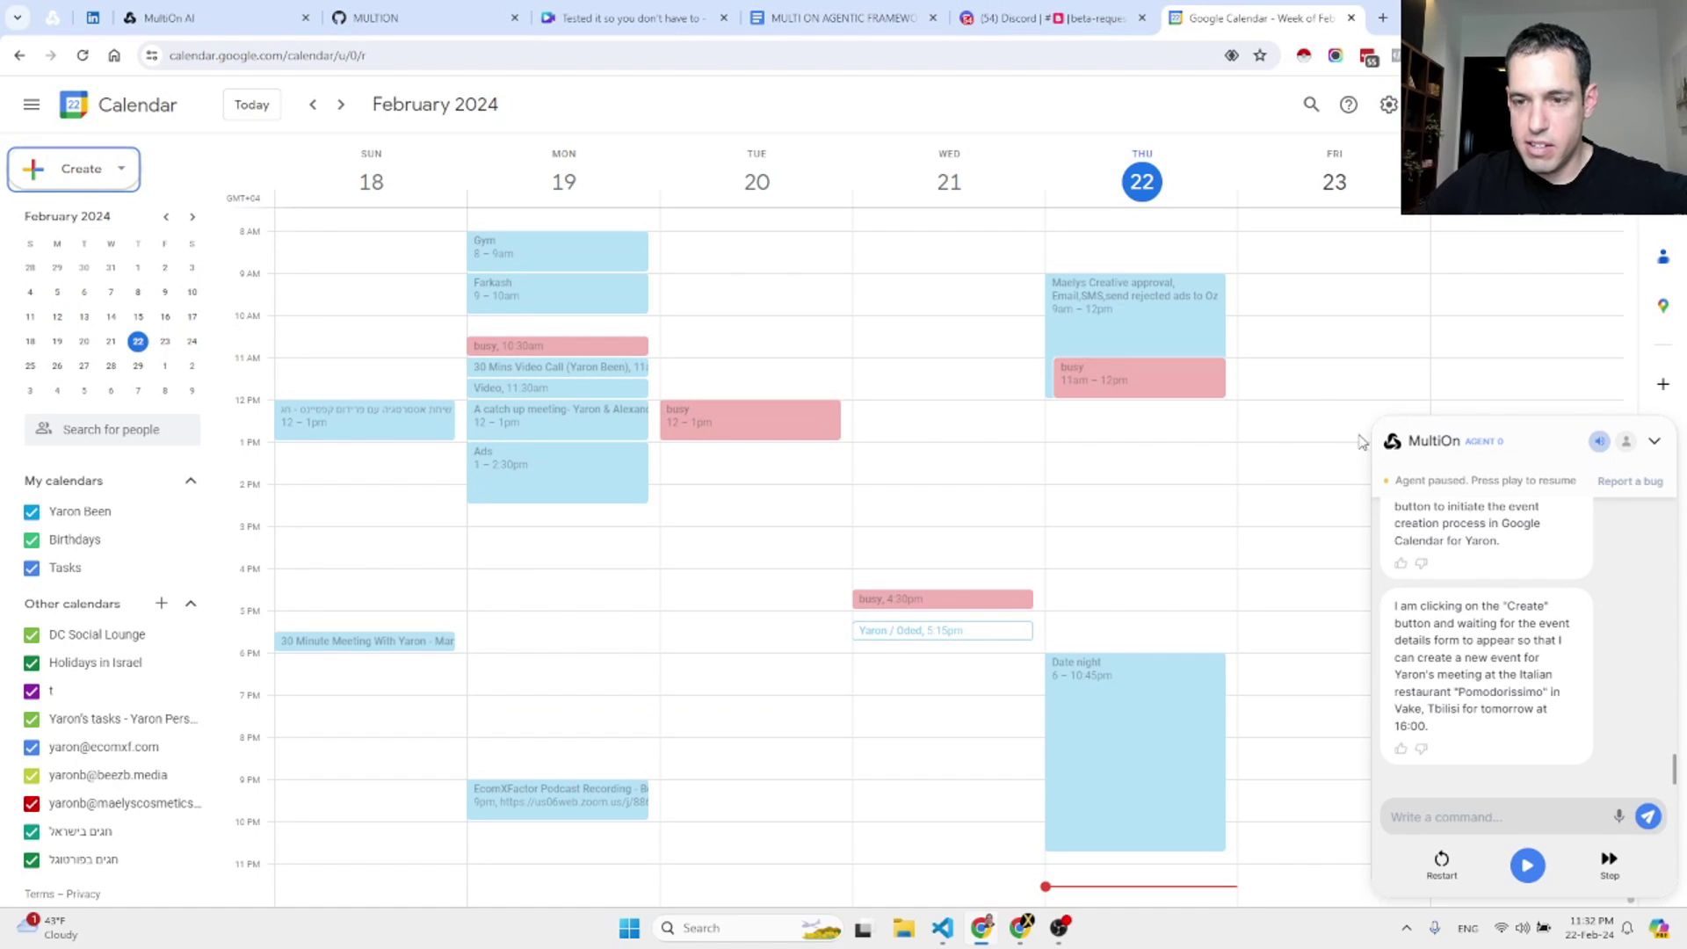
text(N)
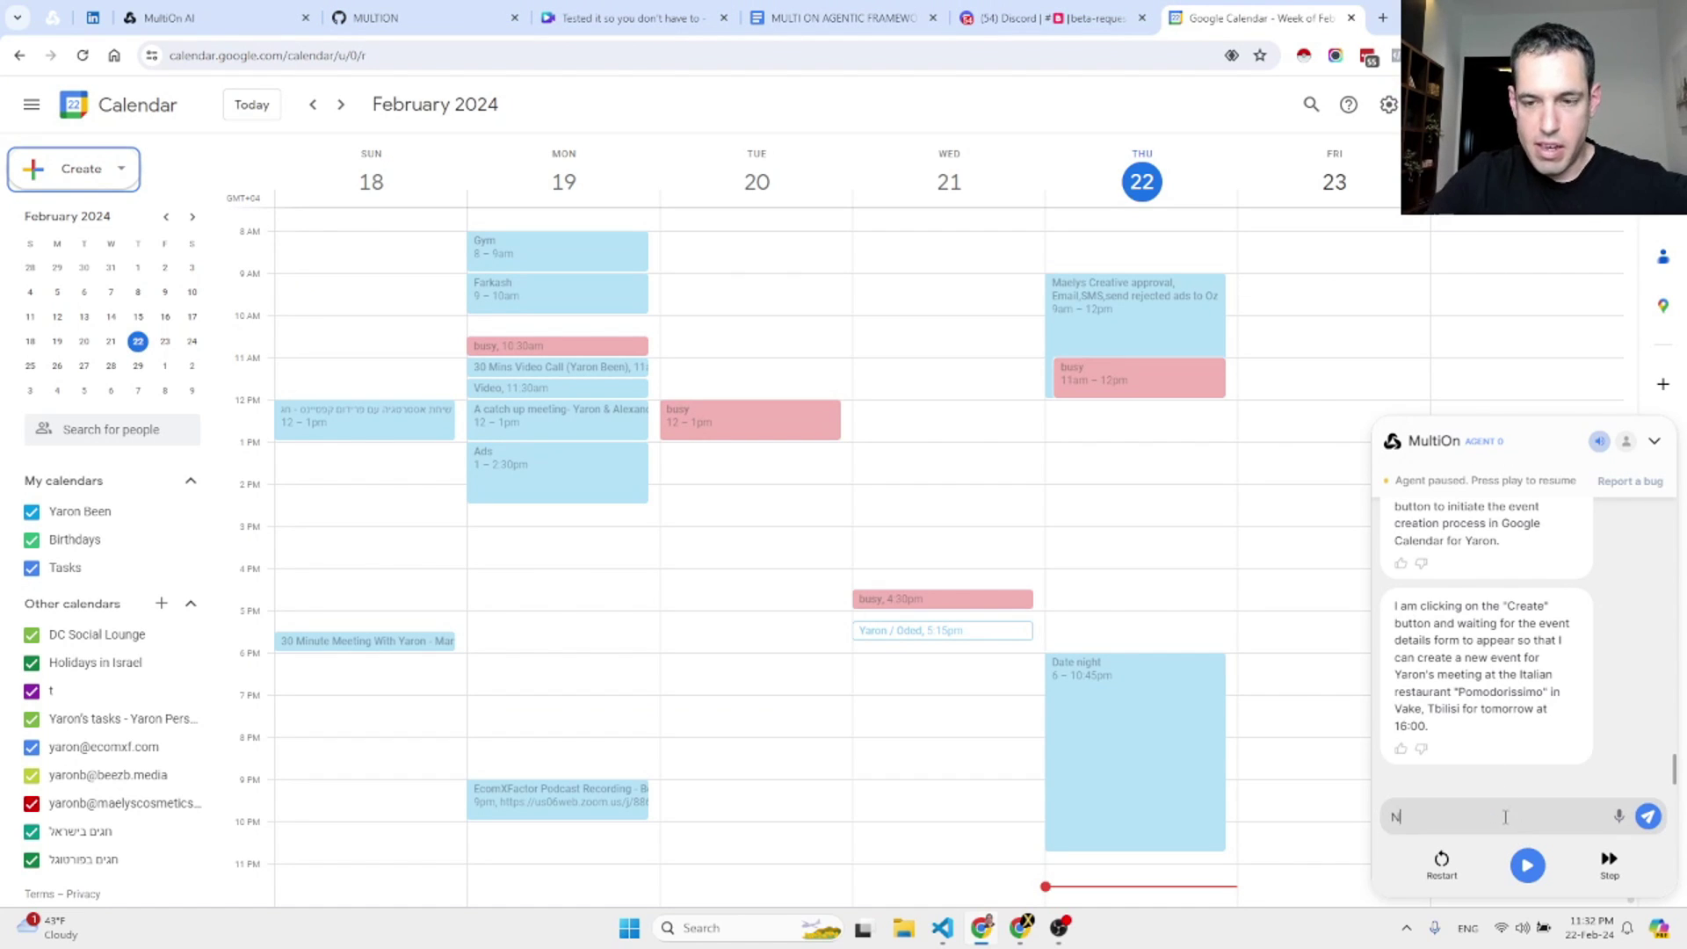
key(BackSpace)
key(BackSpace)
key(BackSpace)
key(BackSpace)
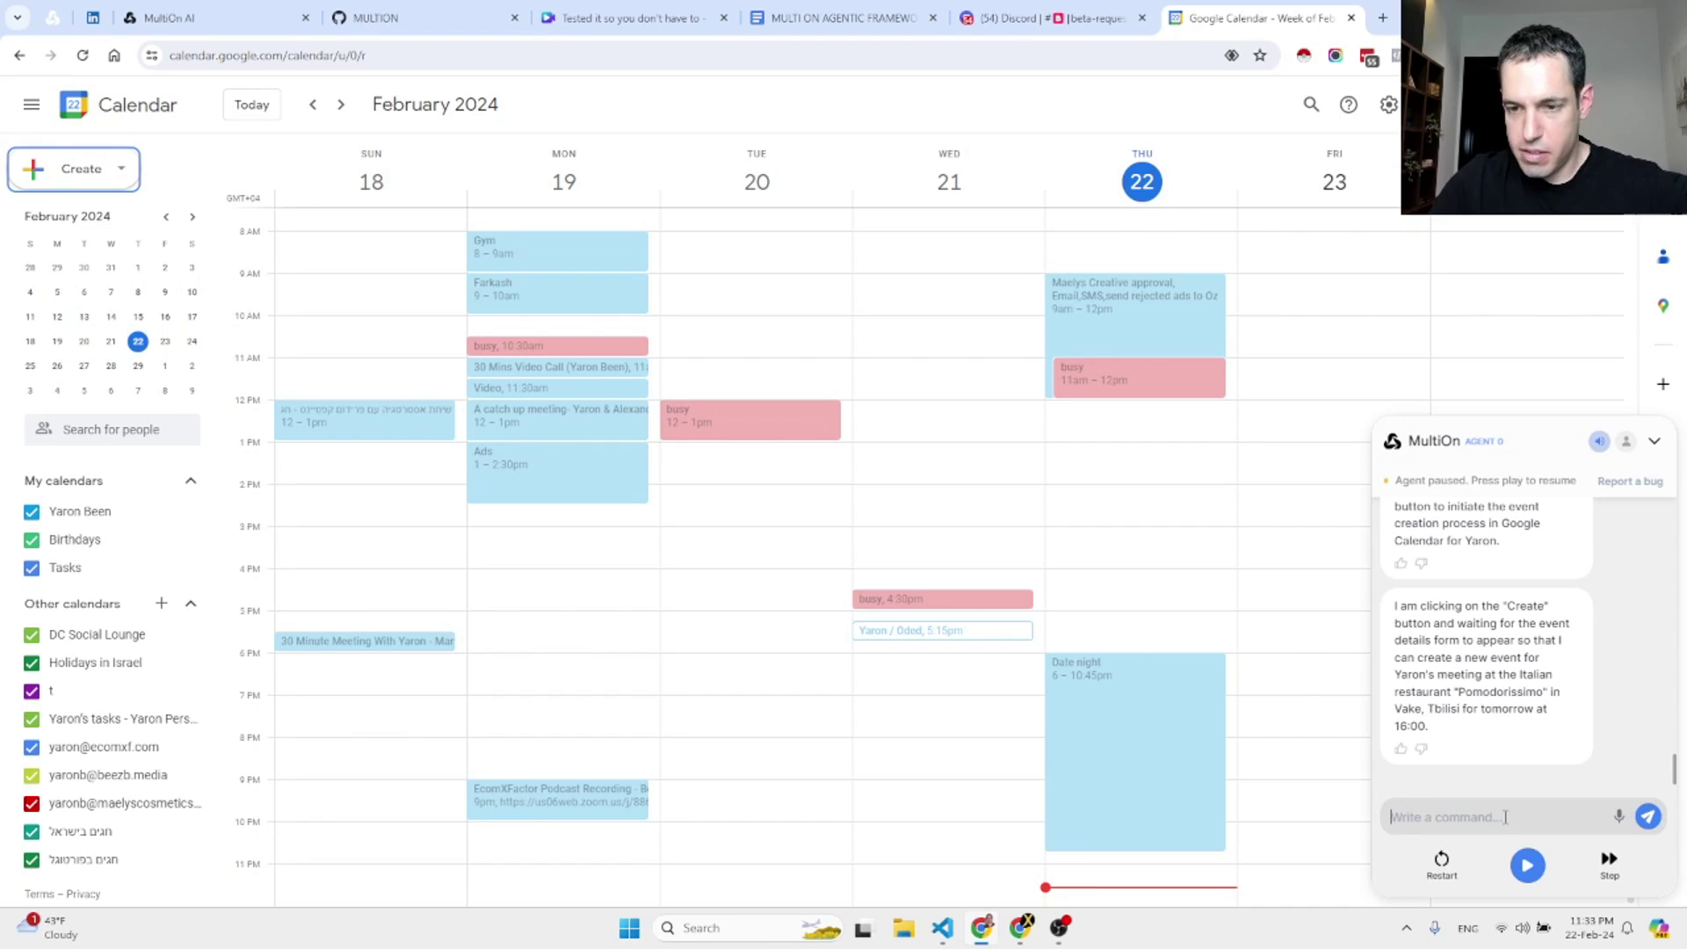
click(1617, 816)
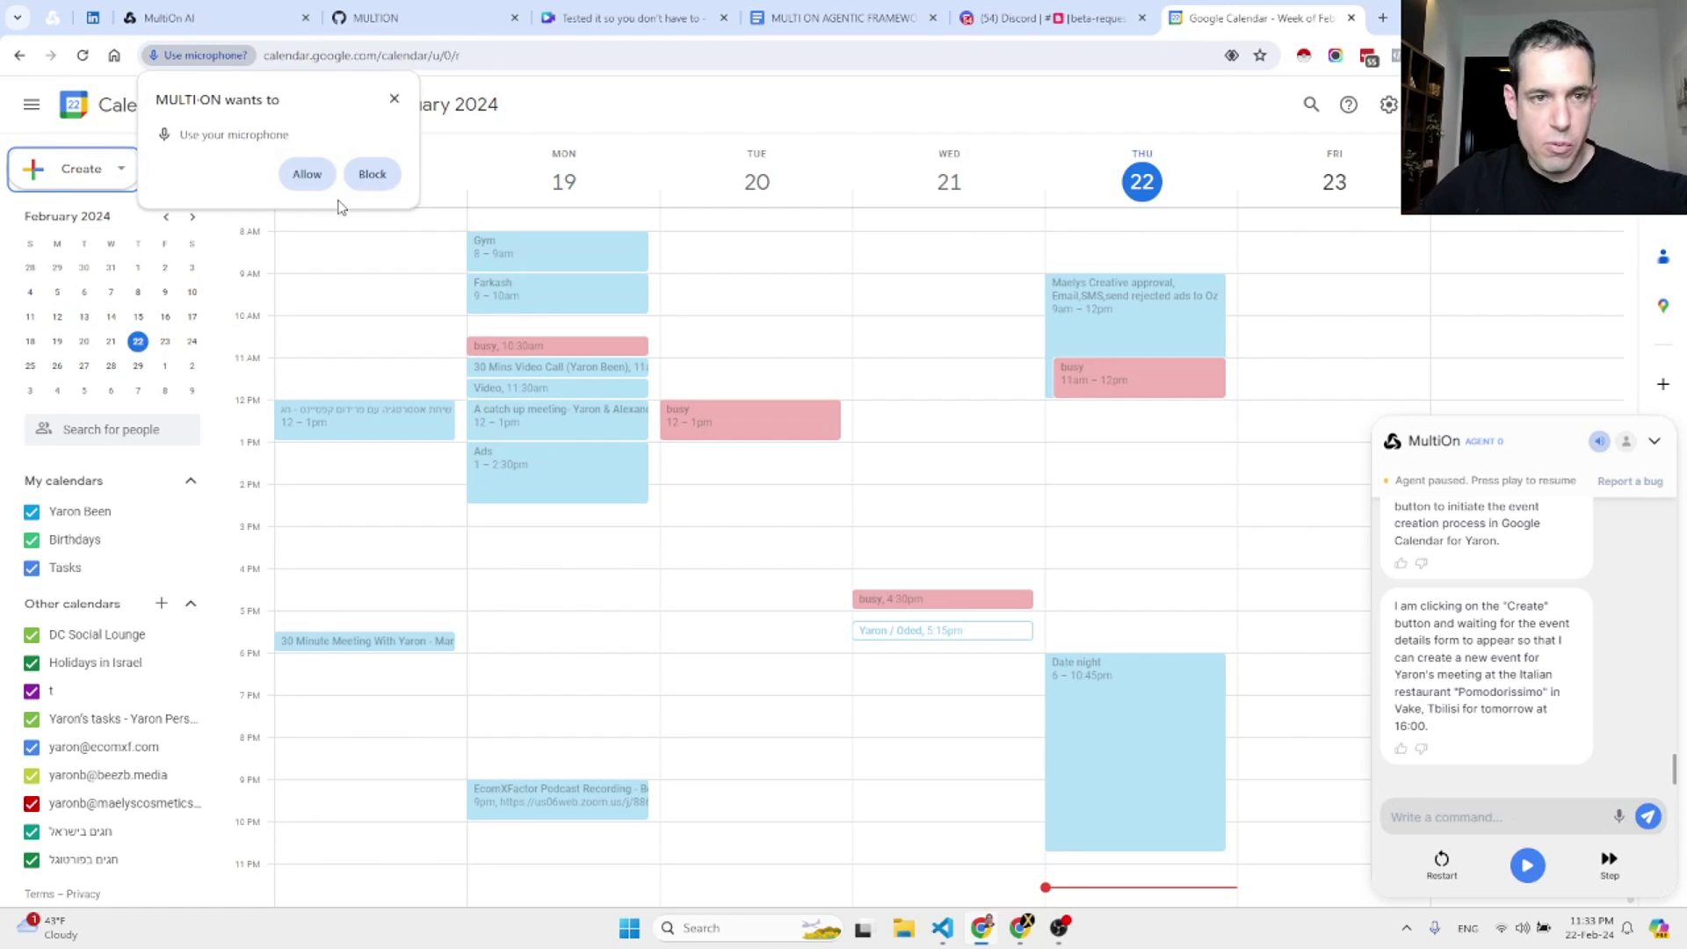
Allow microphone access, then pause the agent at Amazon checkout for The Black Swan ($33.08)
click(307, 174)
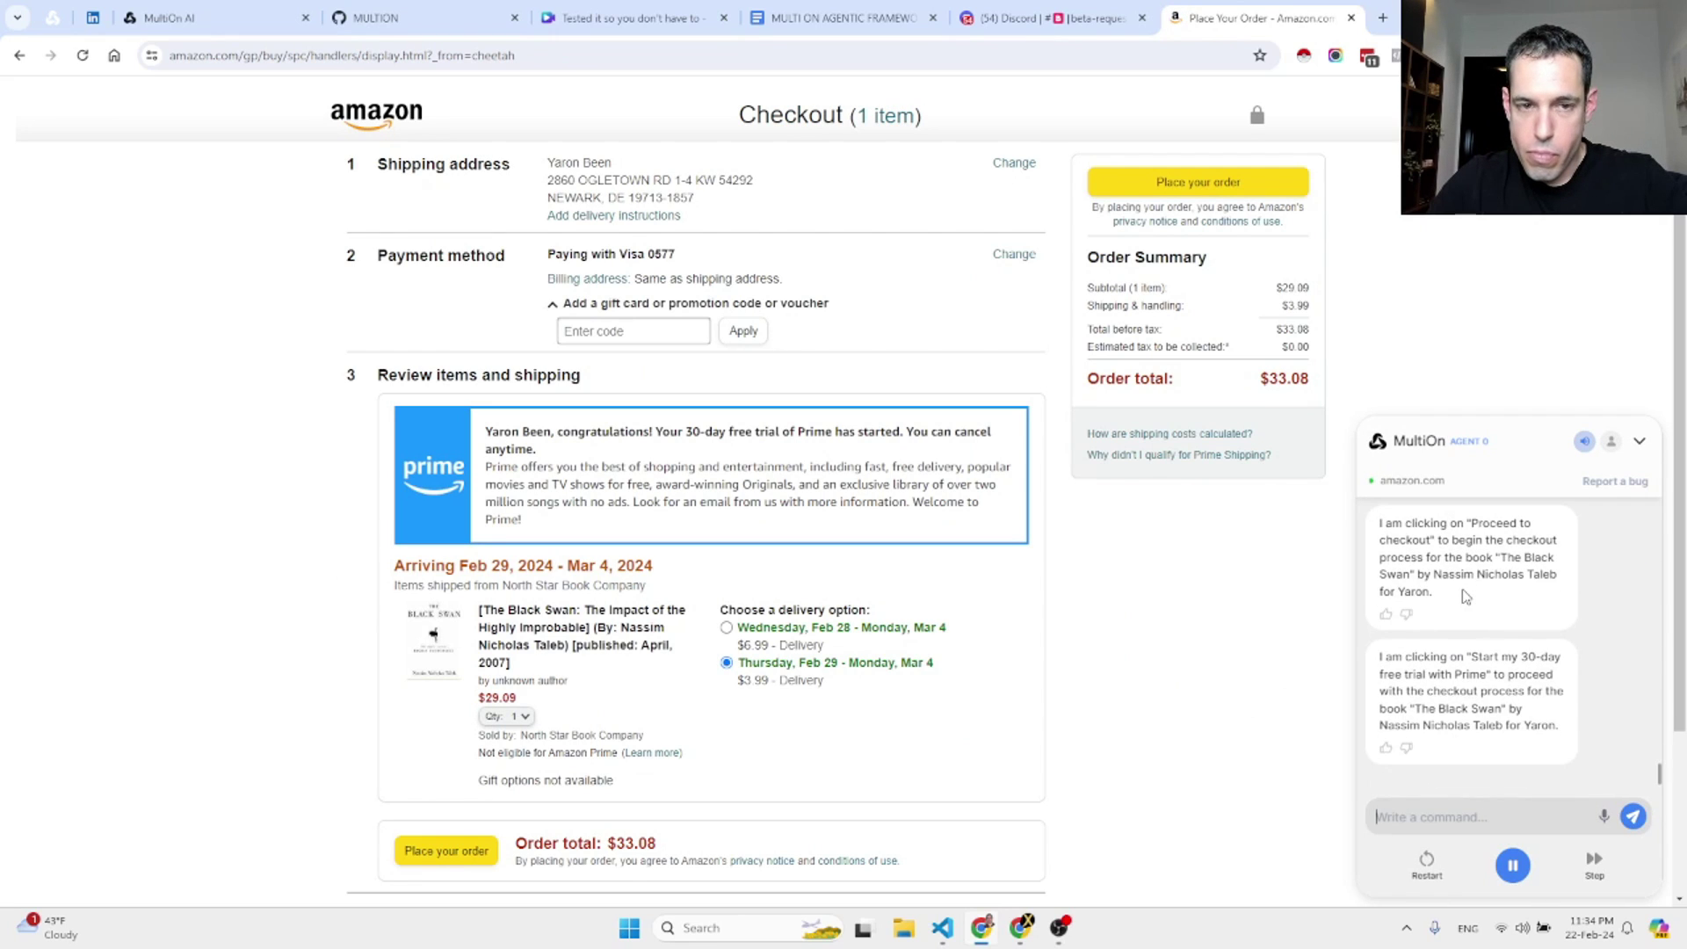
click(1514, 866)
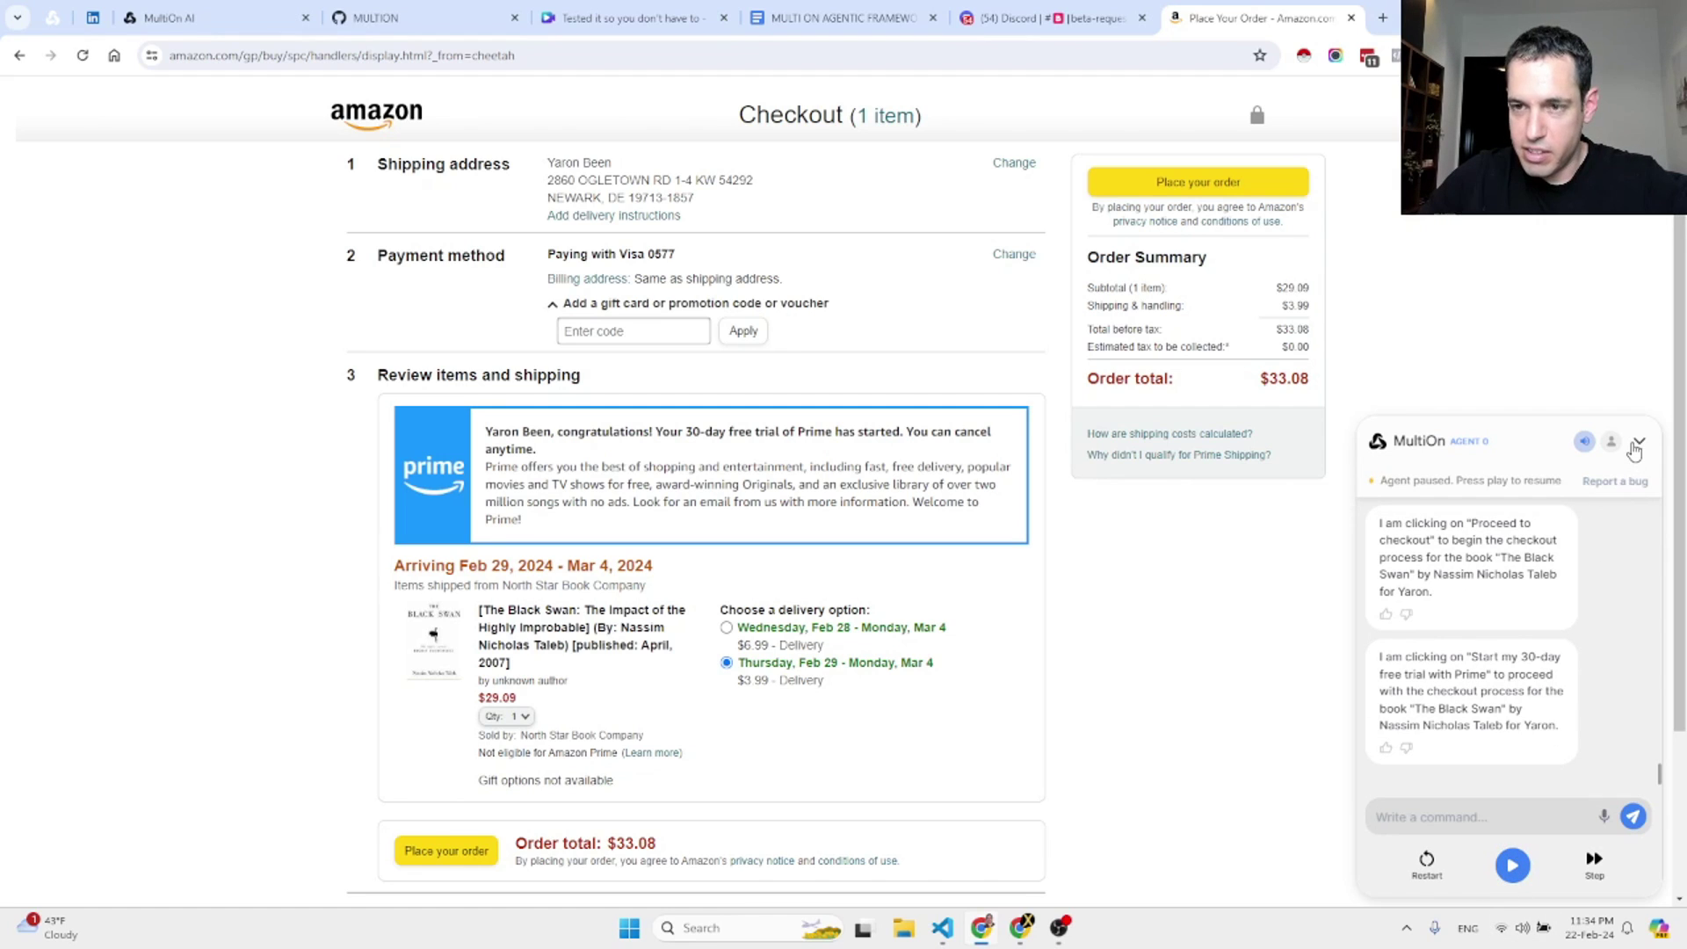
Copy 'Summarize a Youtube video' from the use-case Google Doc and return to the Amazon checkout tab
click(857, 8)
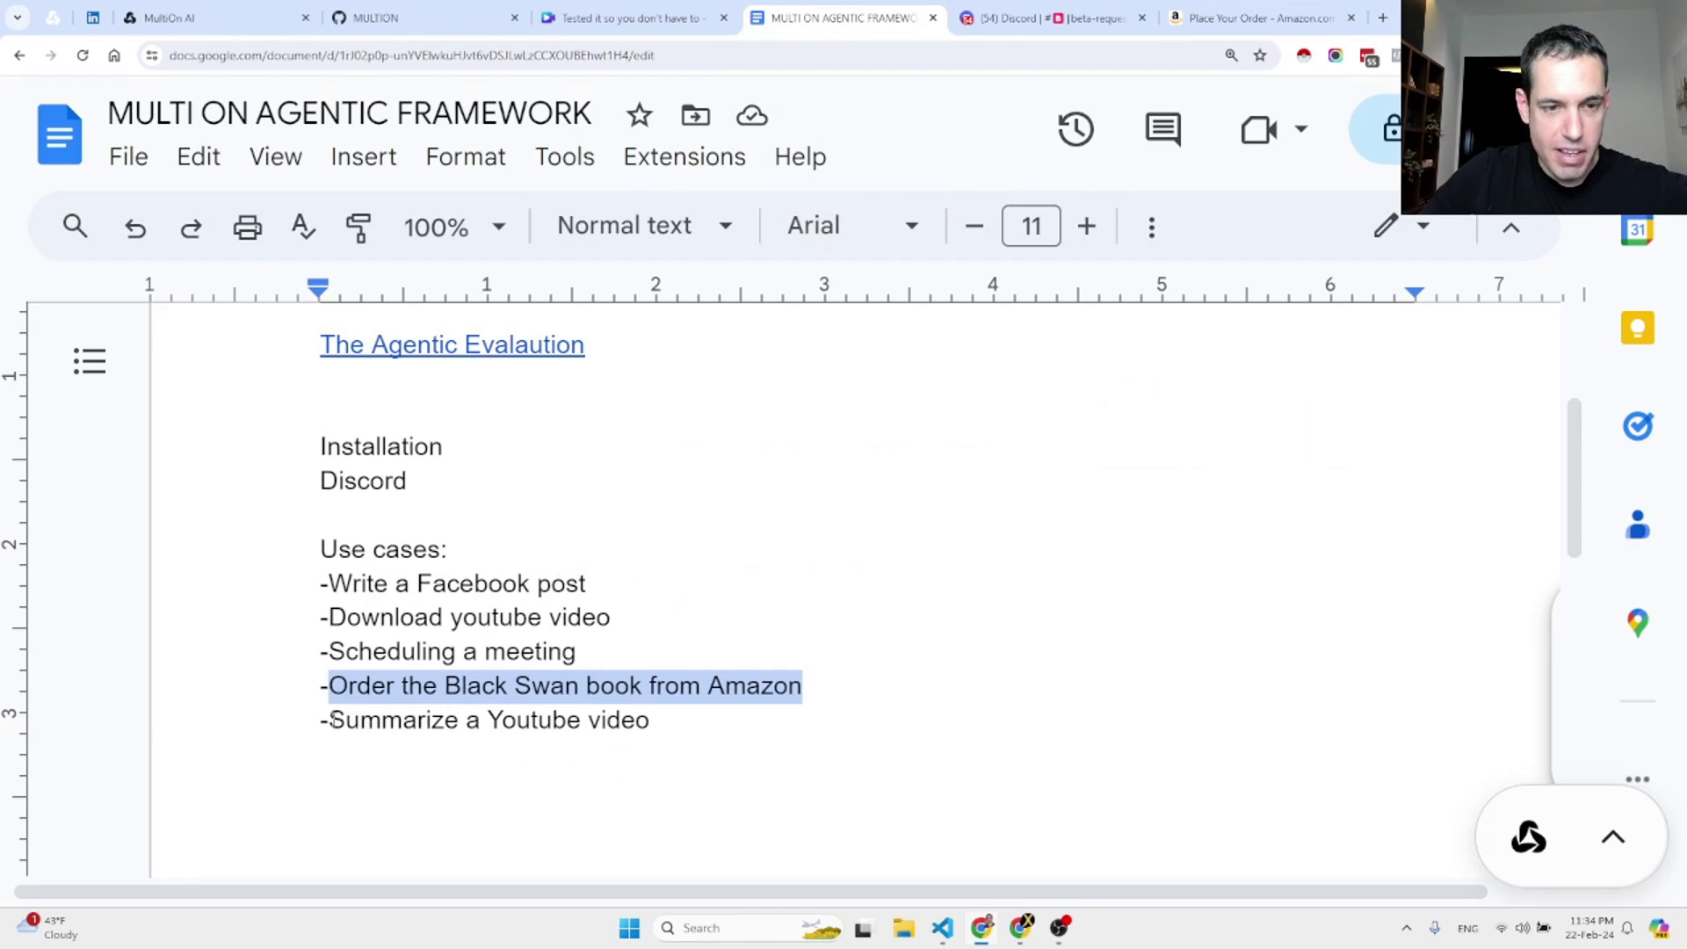
drag(330, 720, 651, 722)
key(ctrl+c)
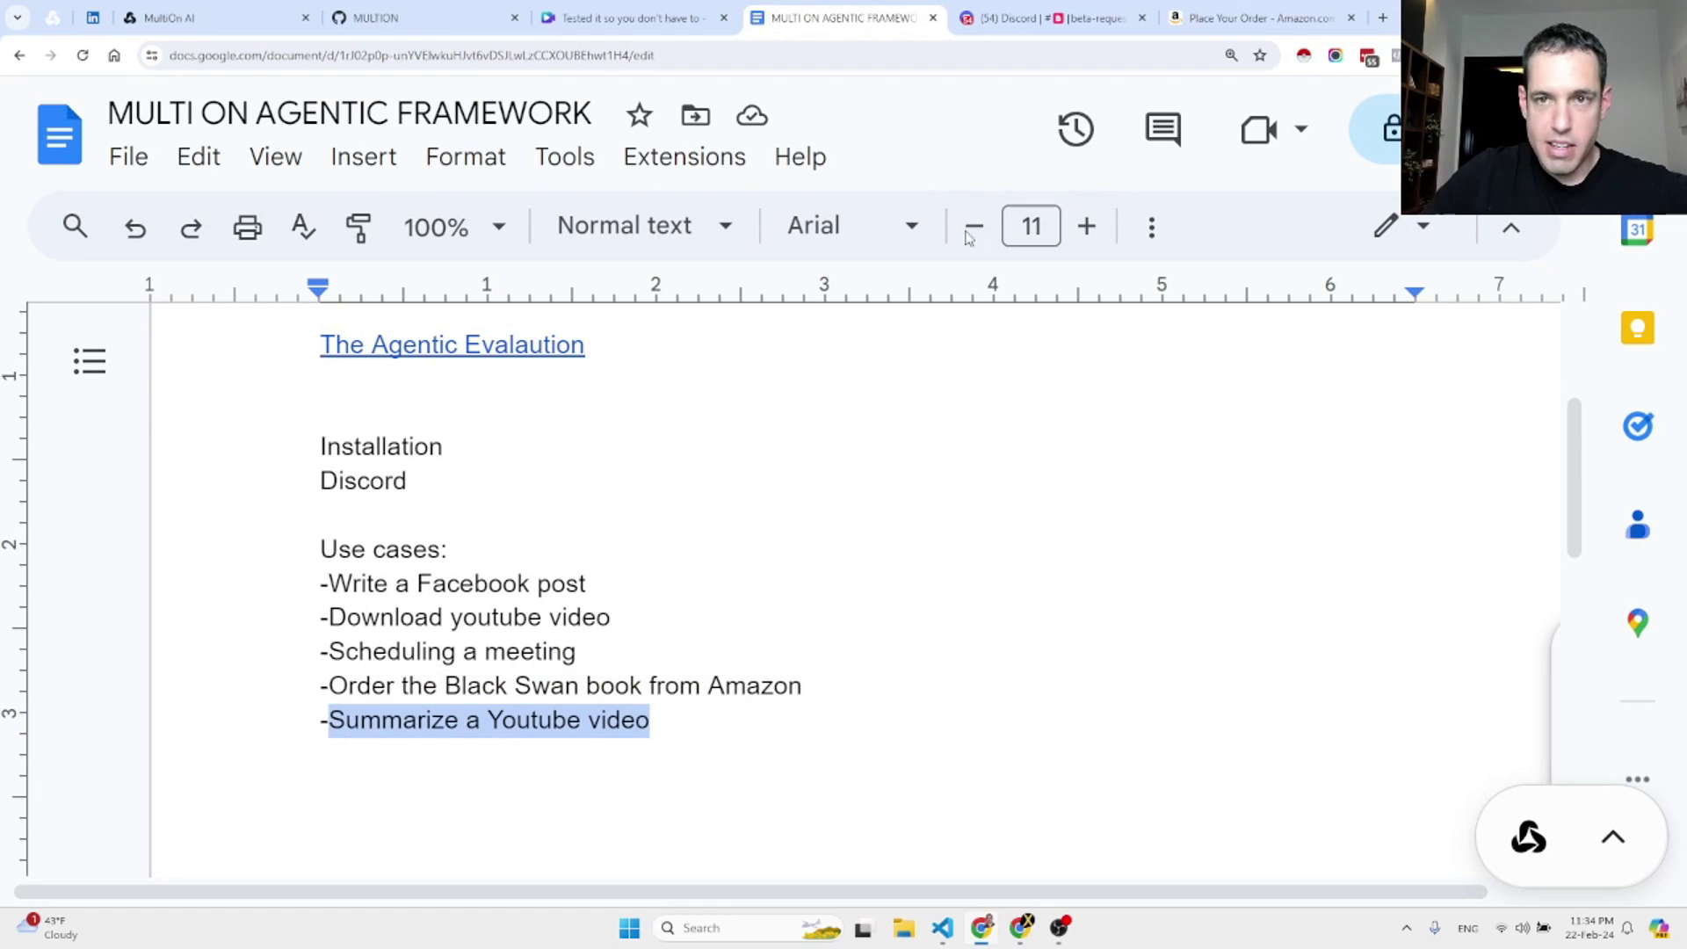
click(1061, 27)
click(1234, 13)
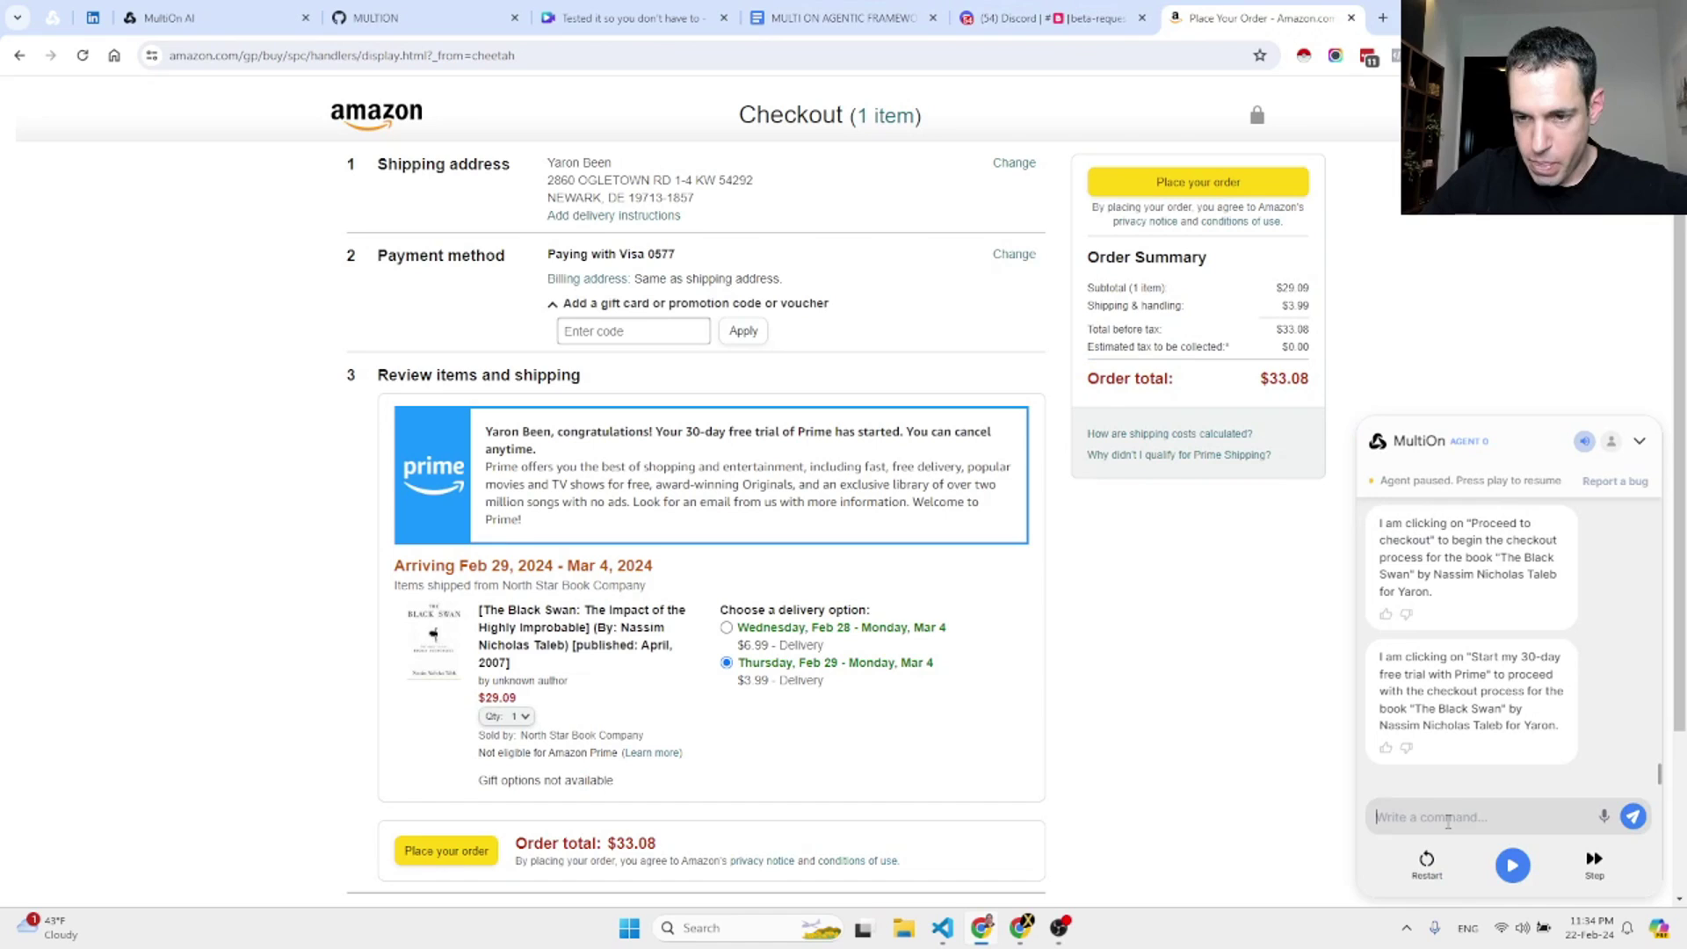
Paste 'Summarize a Youtube video' as MultiOn's command and open youtube.com in a new tab
key(ctrl+v)
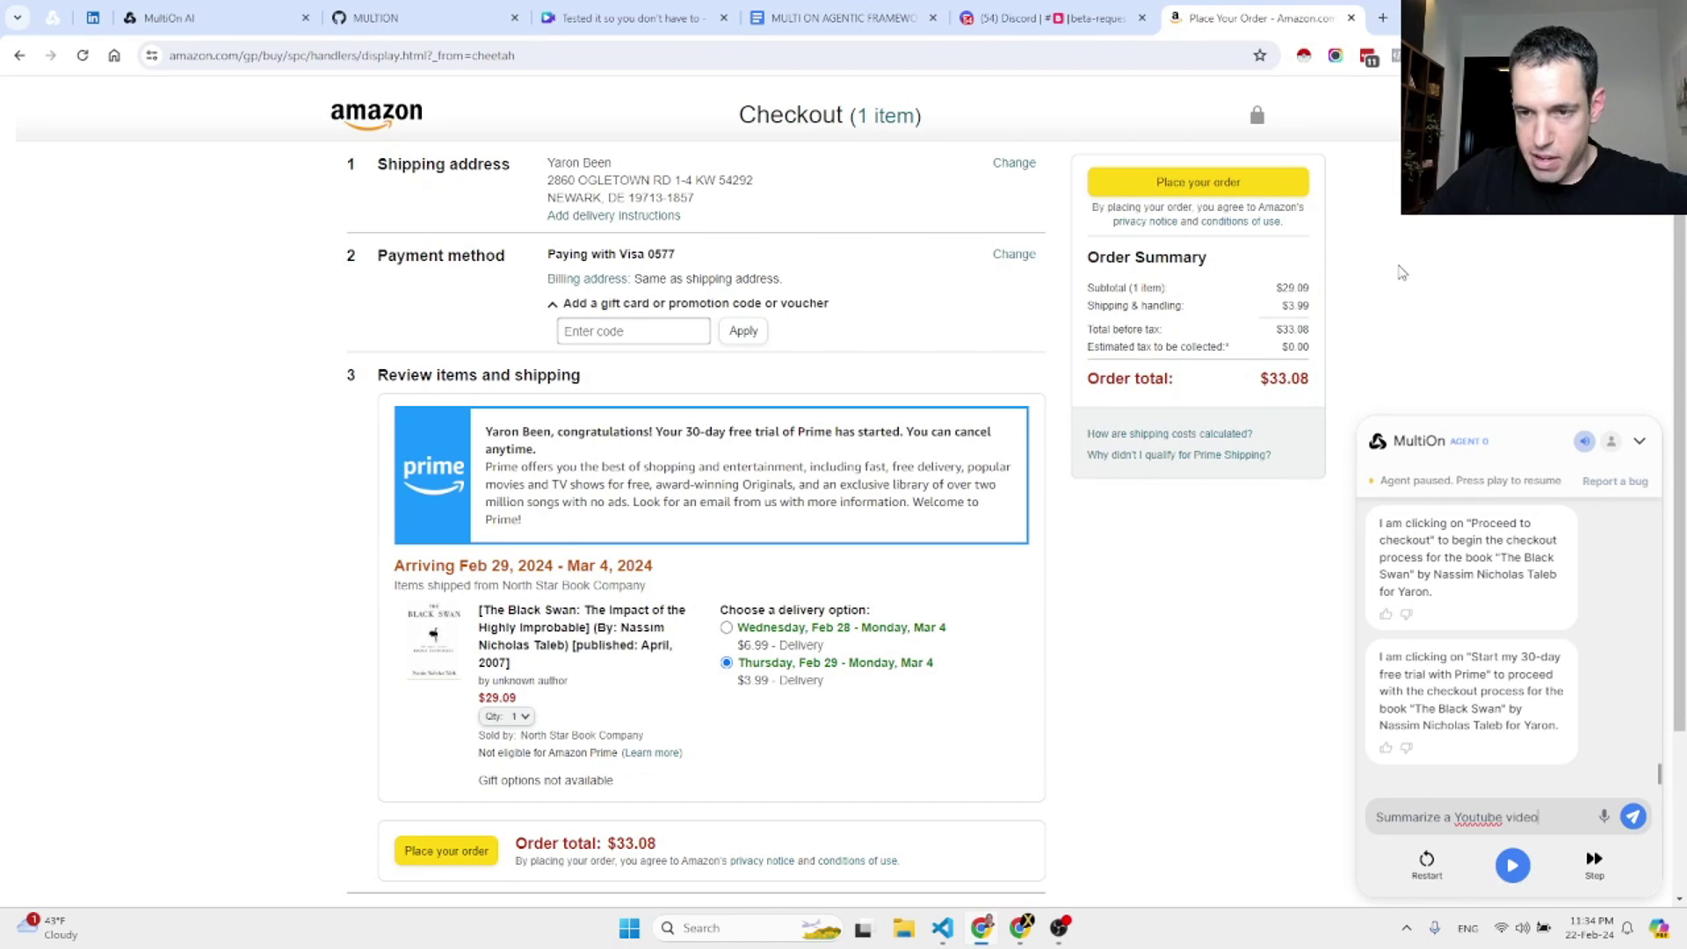
click(1380, 20)
text(you)
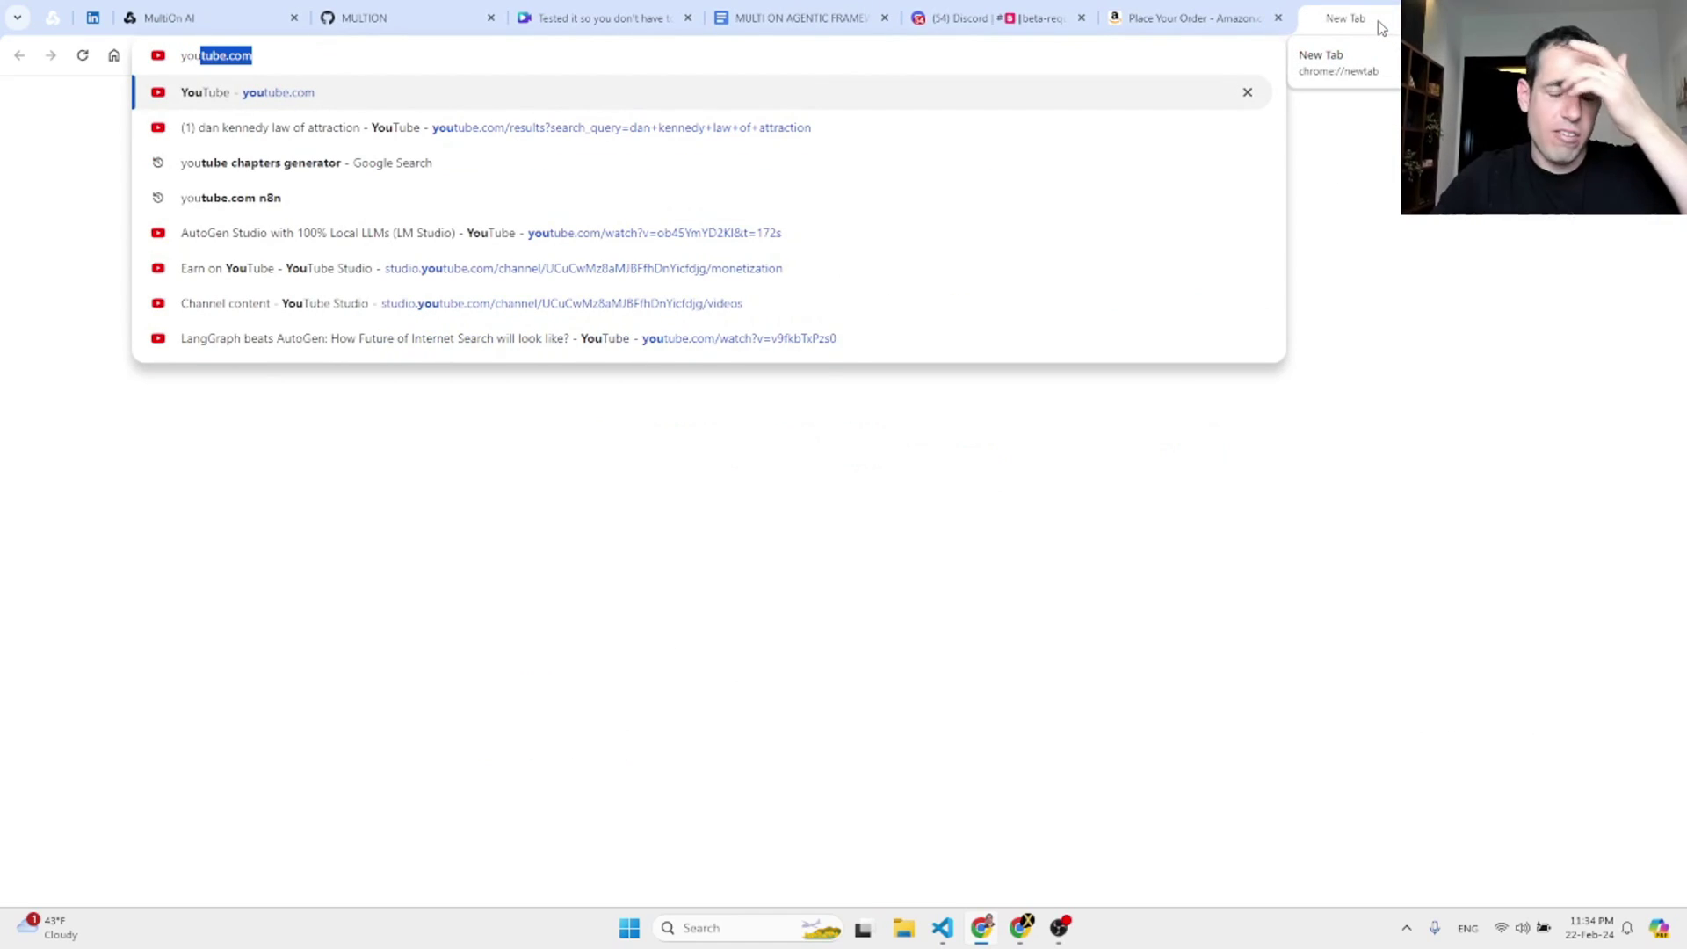
key(Return)
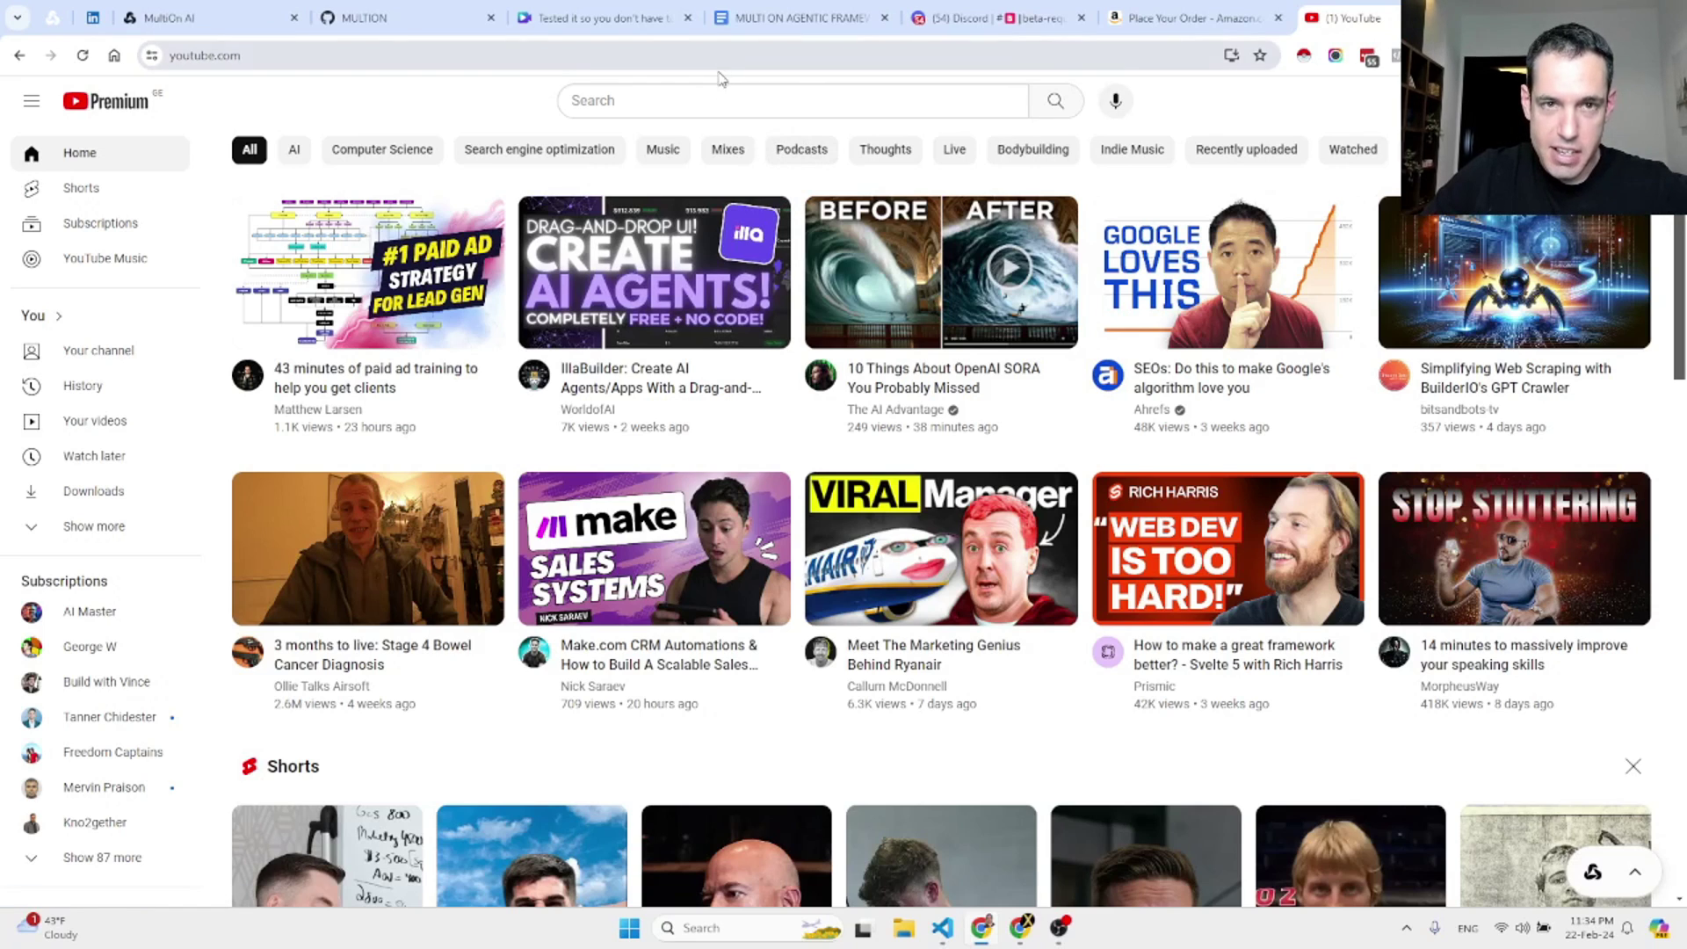
Search 'naval ravikant', open and pause 'How to Get Rich', and copy its URL
click(677, 94)
text(naval)
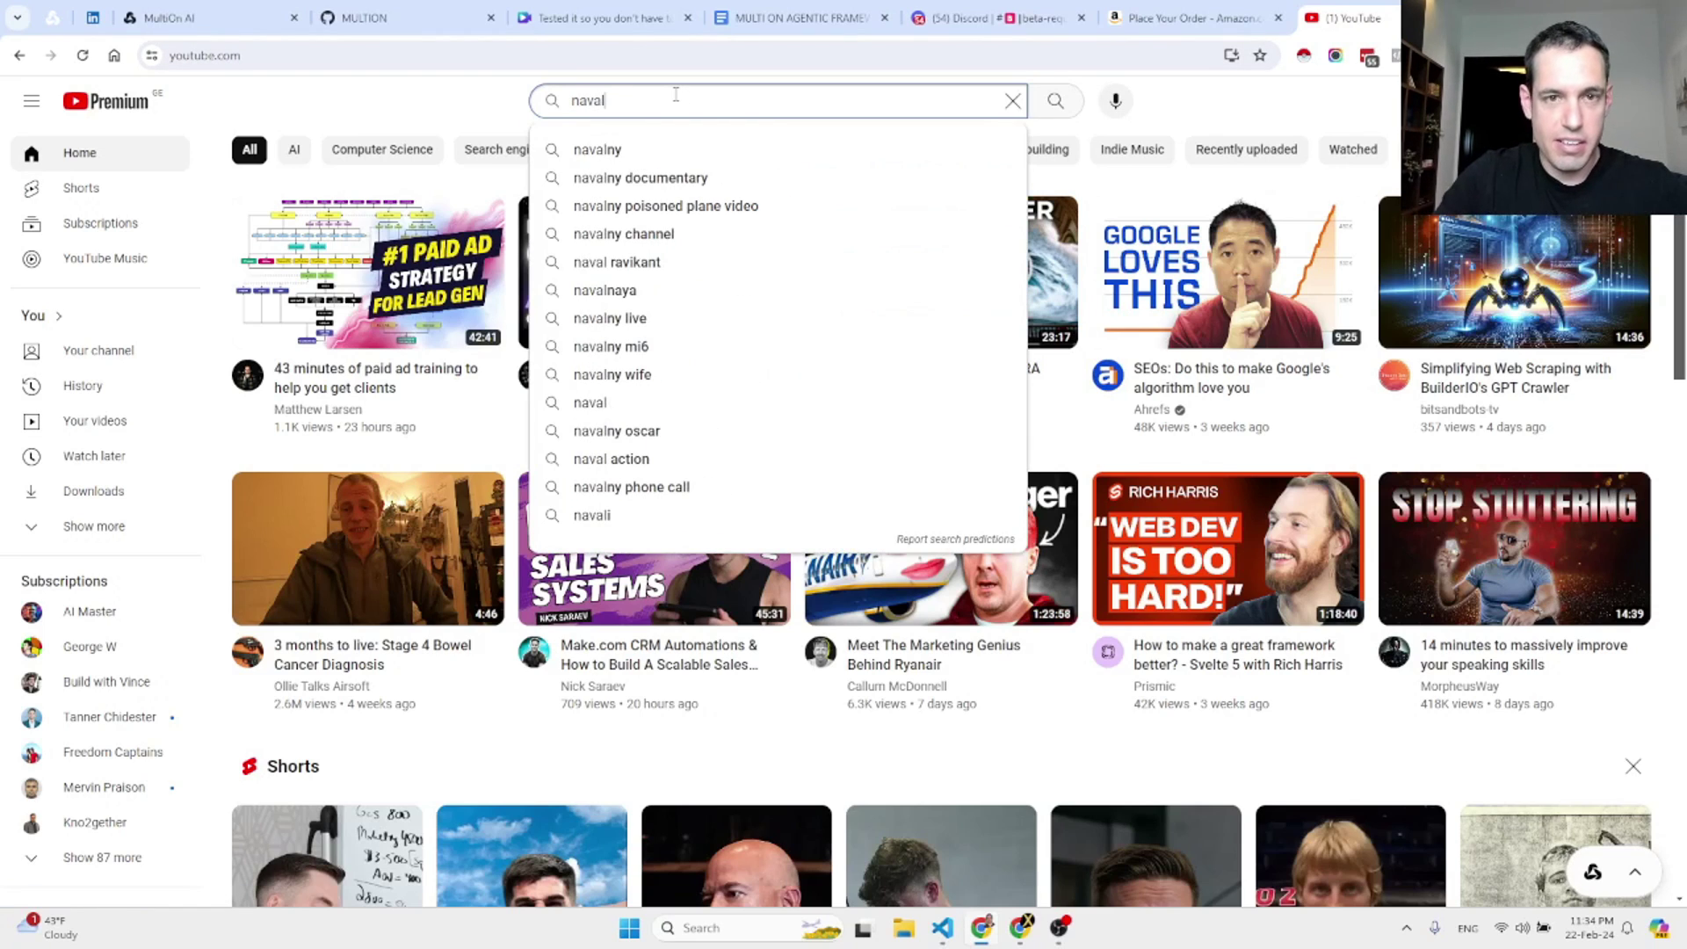
text( ra)
click(617, 150)
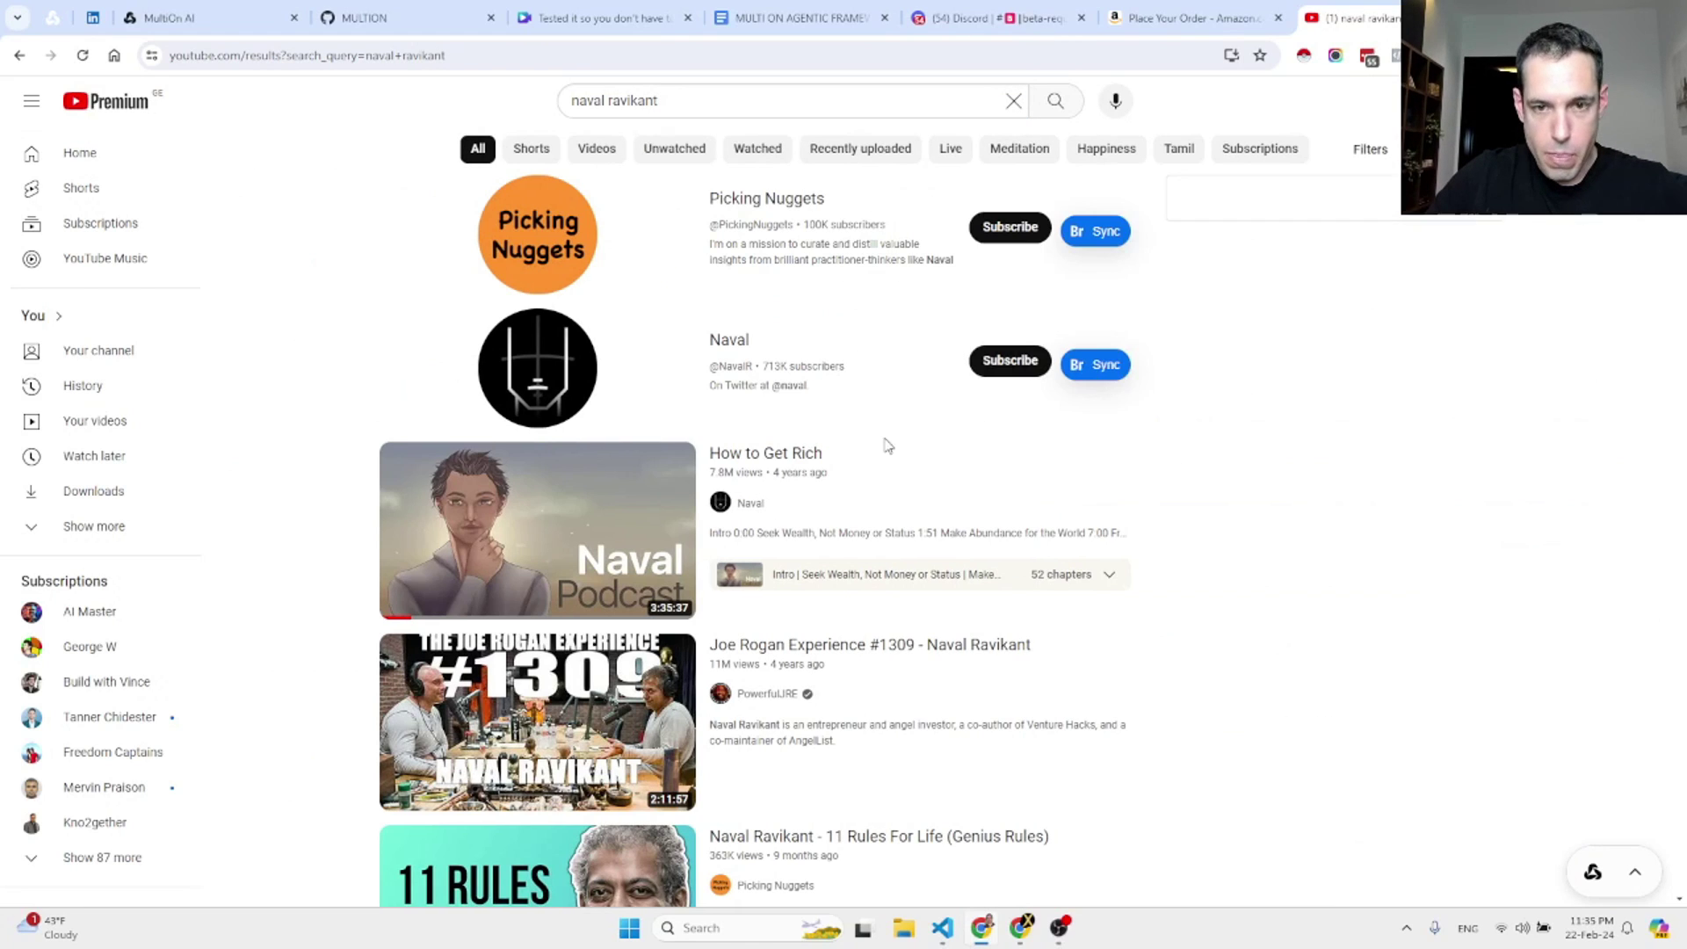
click(796, 456)
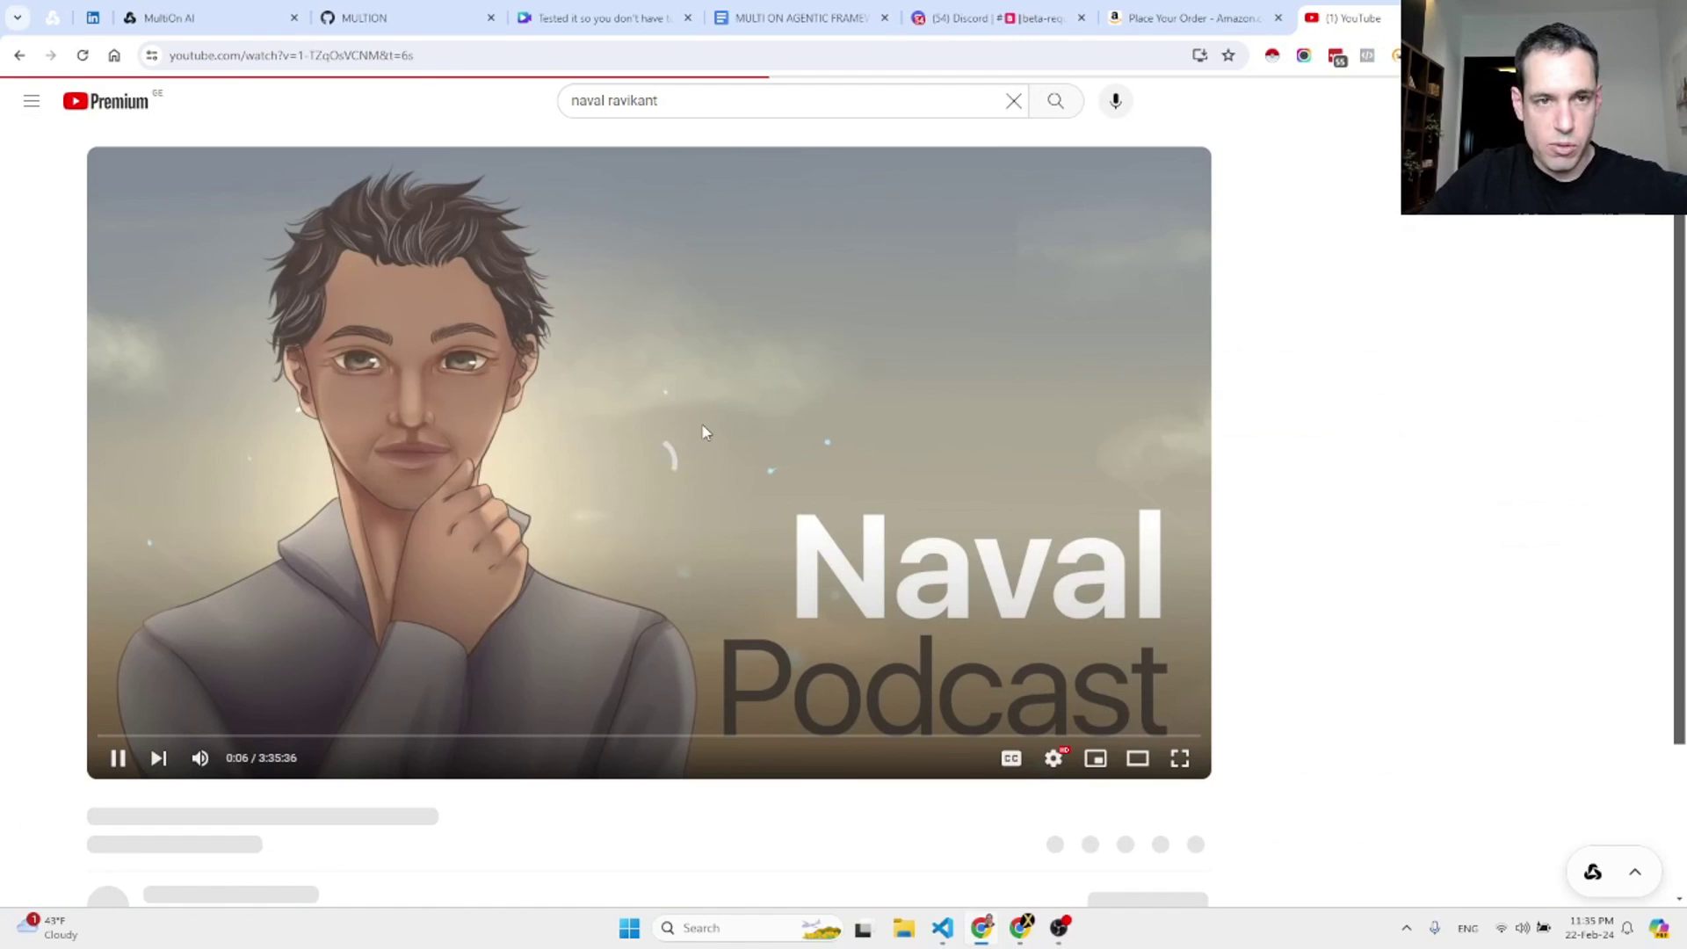
click(439, 307)
click(394, 61)
key(ctrl+c)
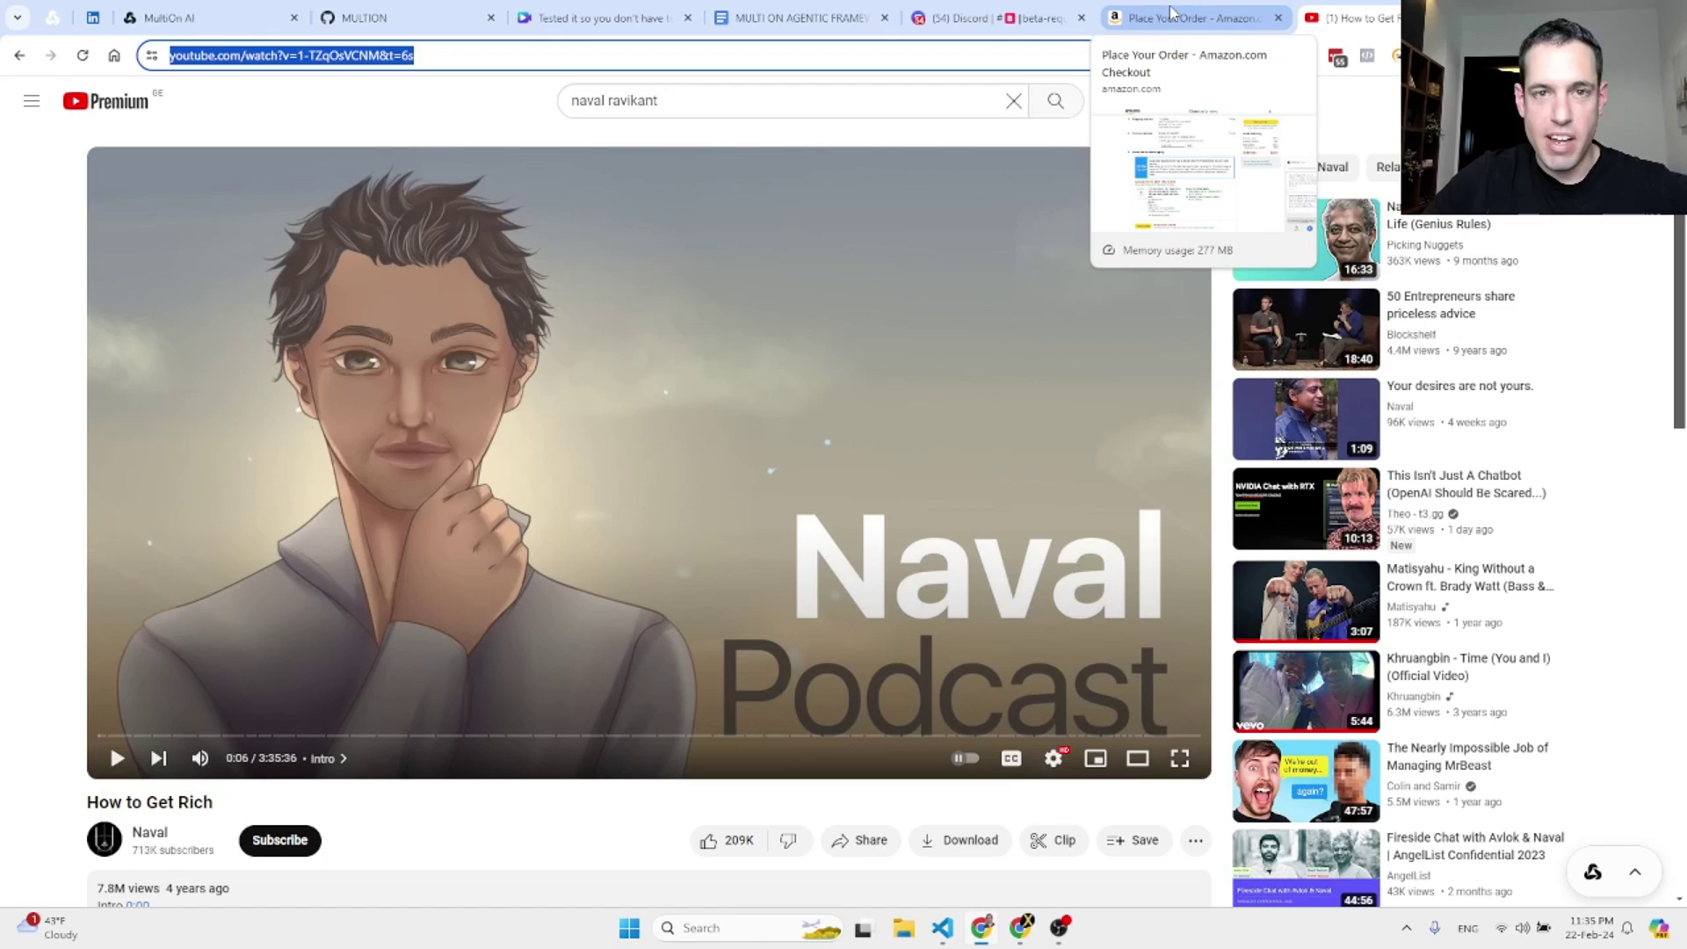
click(949, 11)
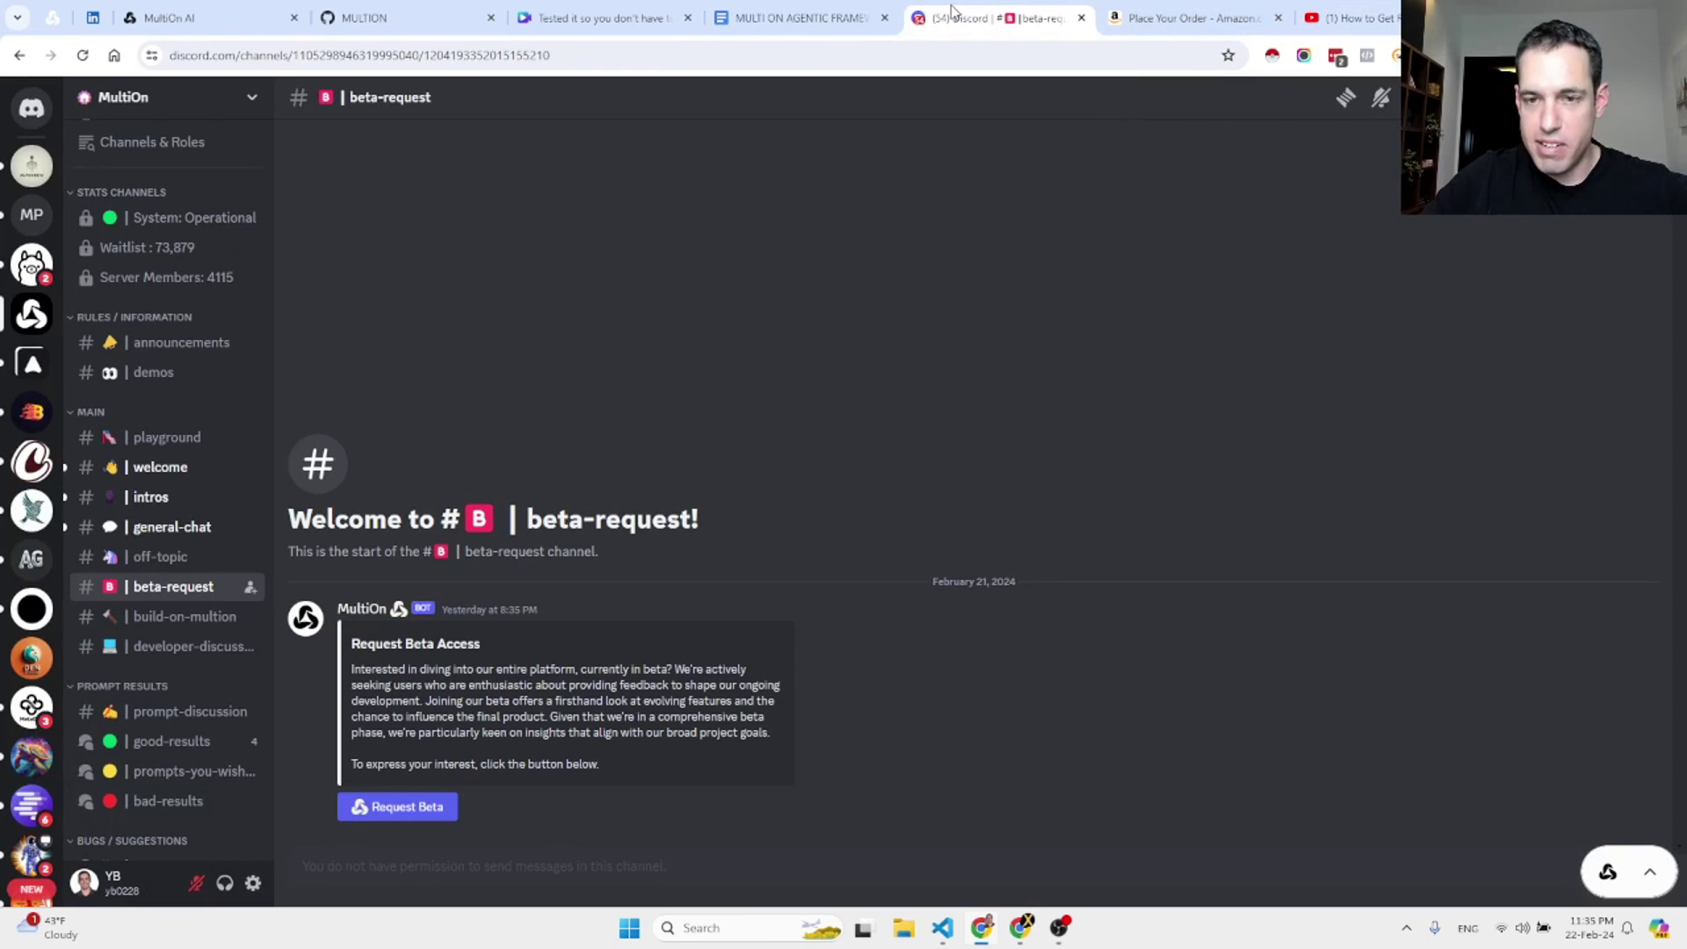
Paste the 'How to Get Rich' URL after the summarize command and send it to MultiOn's agent
click(1186, 17)
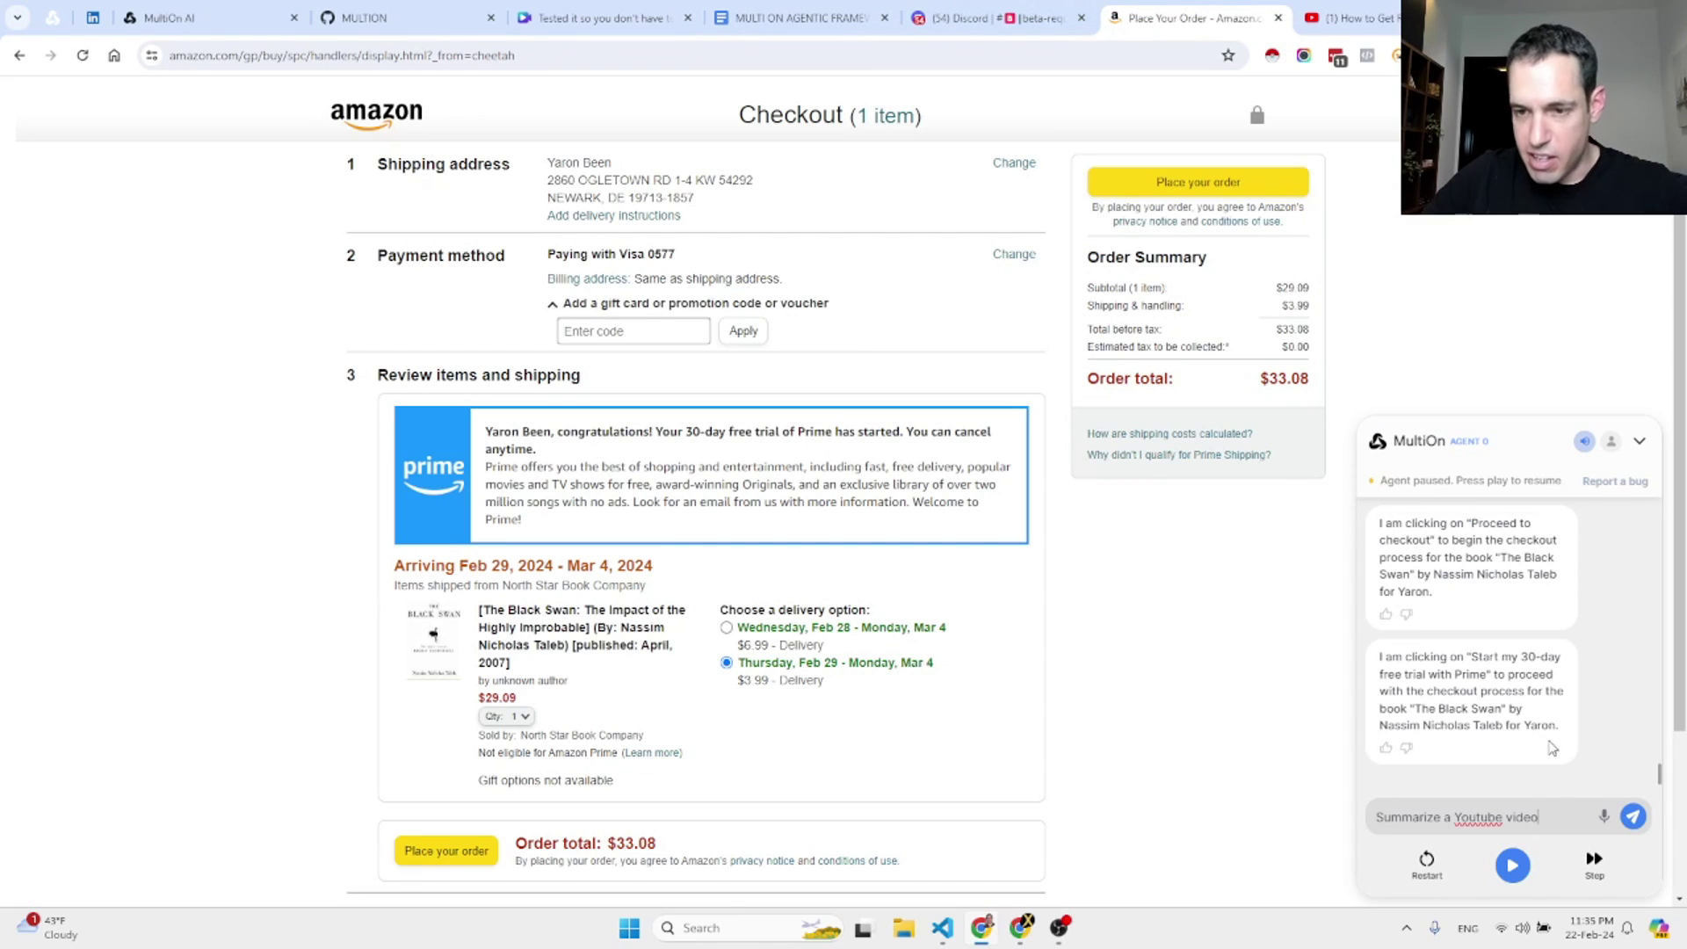
key(ctrl+v)
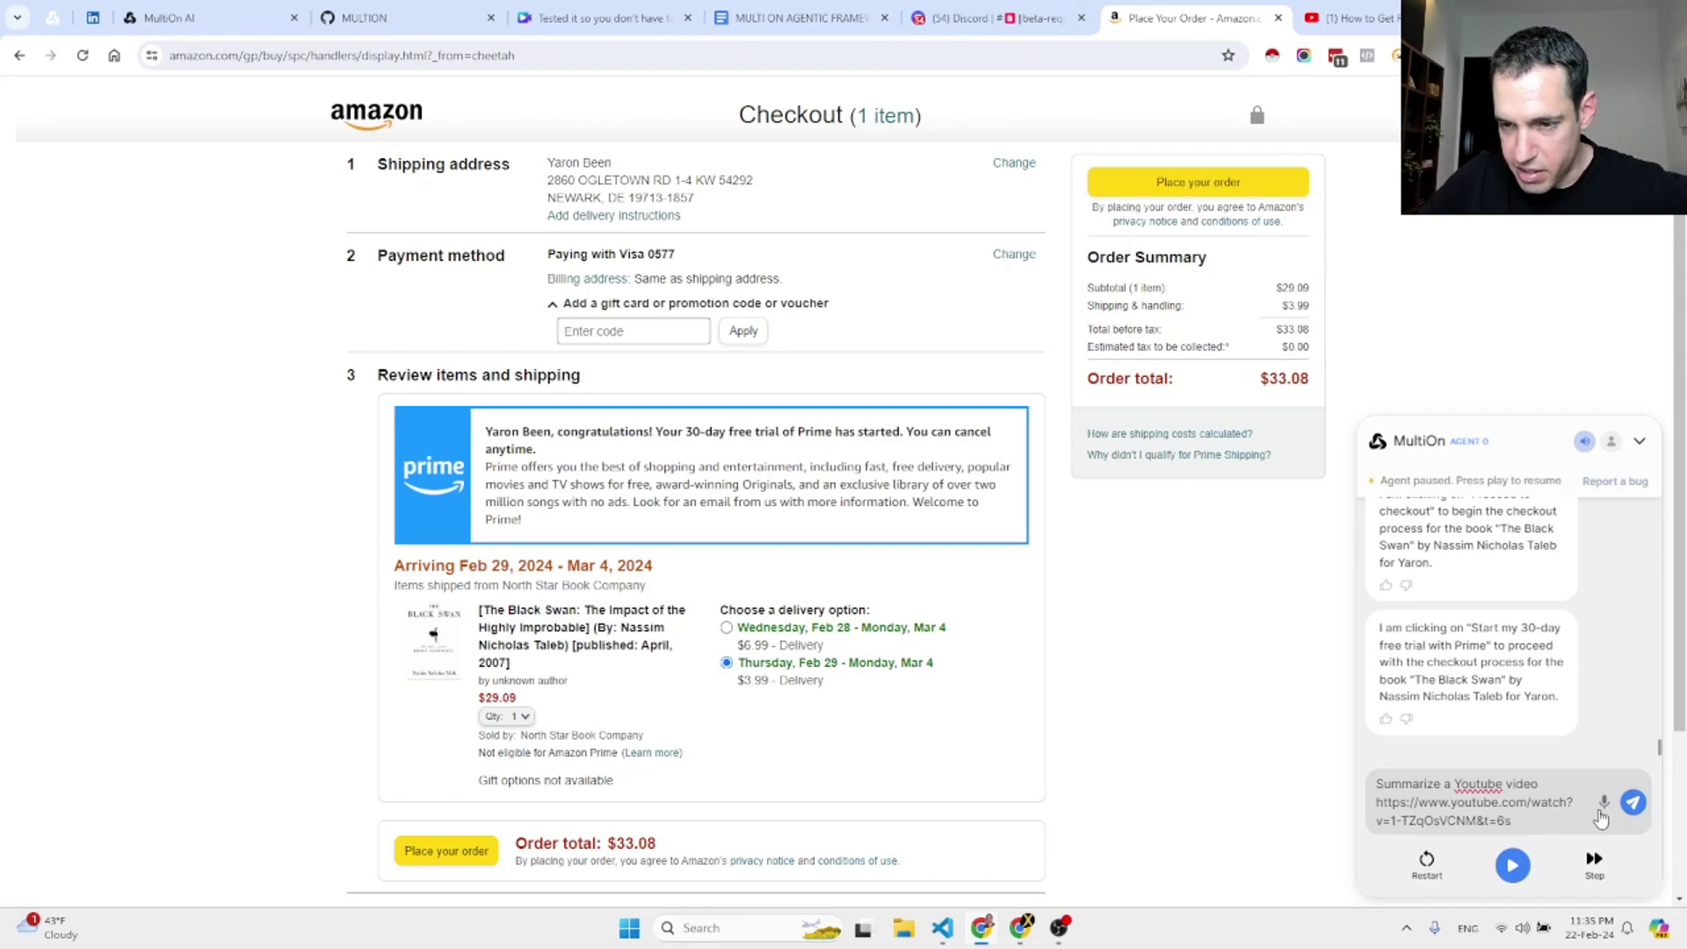
click(1632, 803)
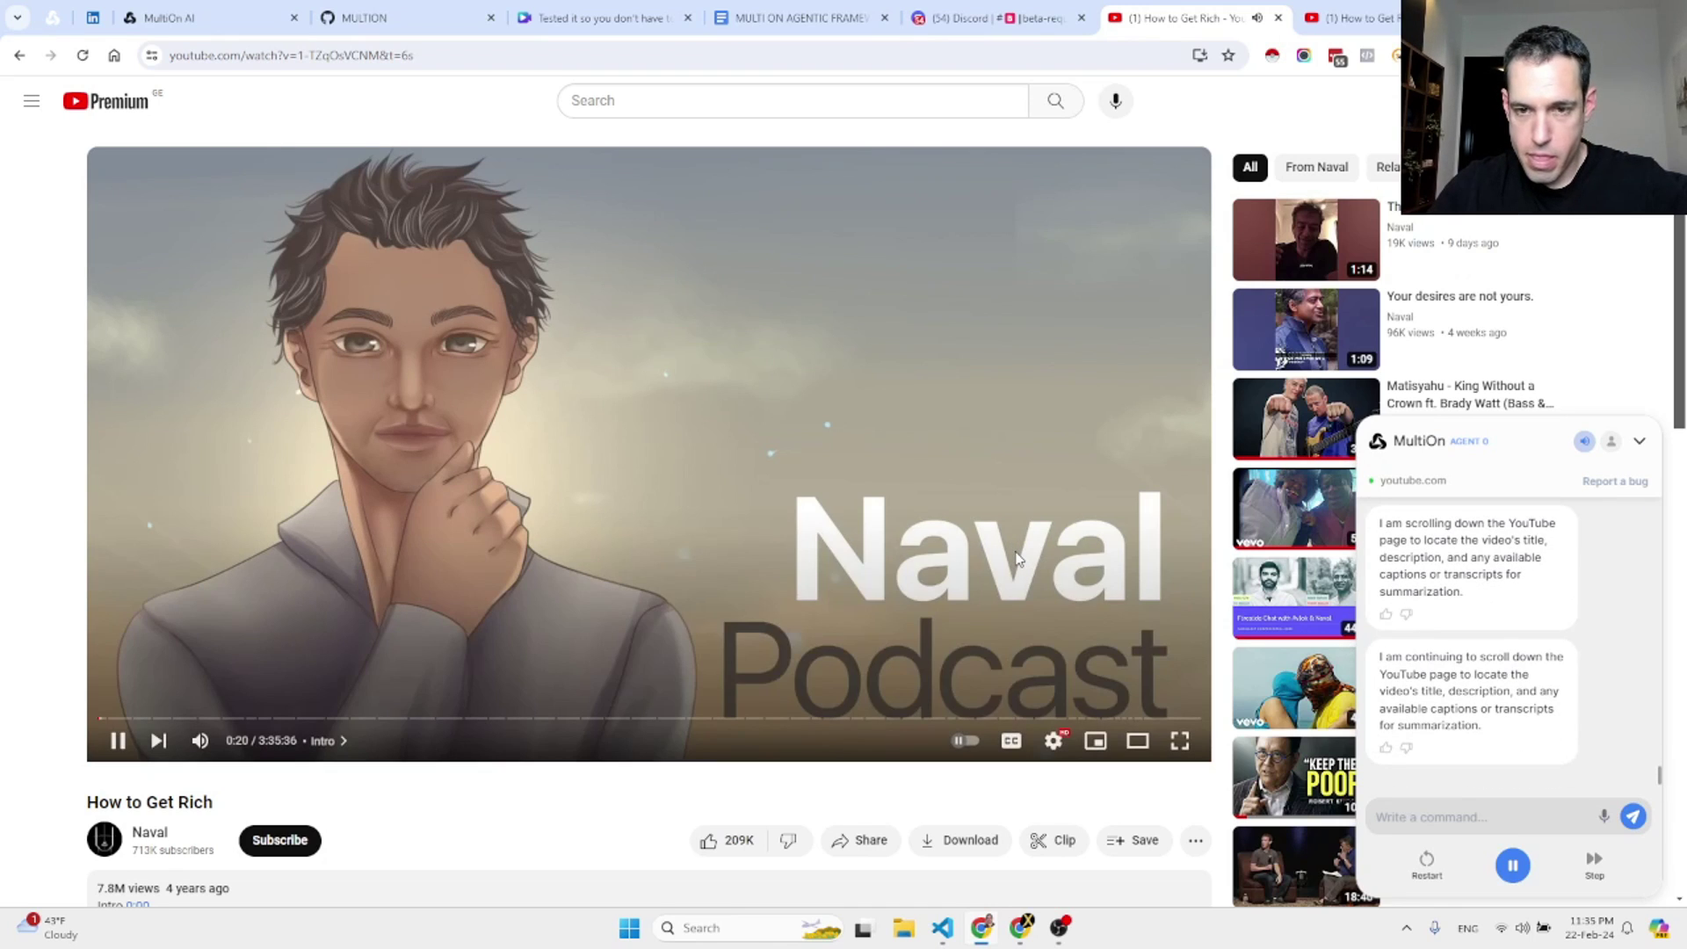
click(1016, 559)
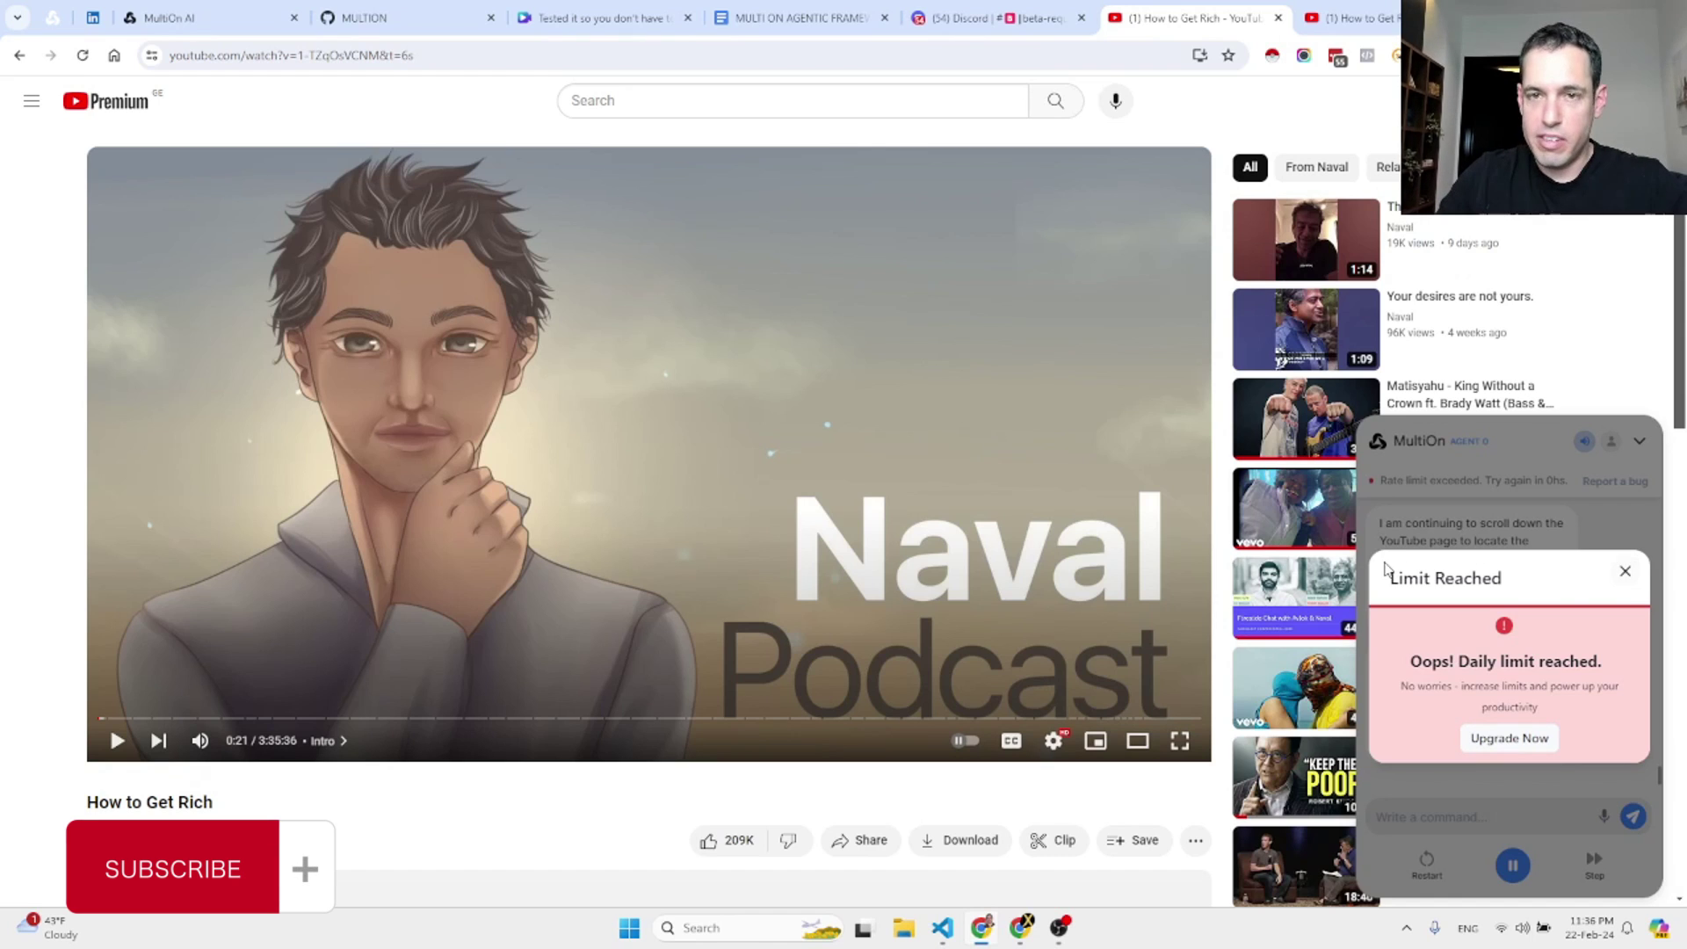
Scroll the multion.ai homepage down to the section on the iOS mobile app coming early 2024
click(614, 18)
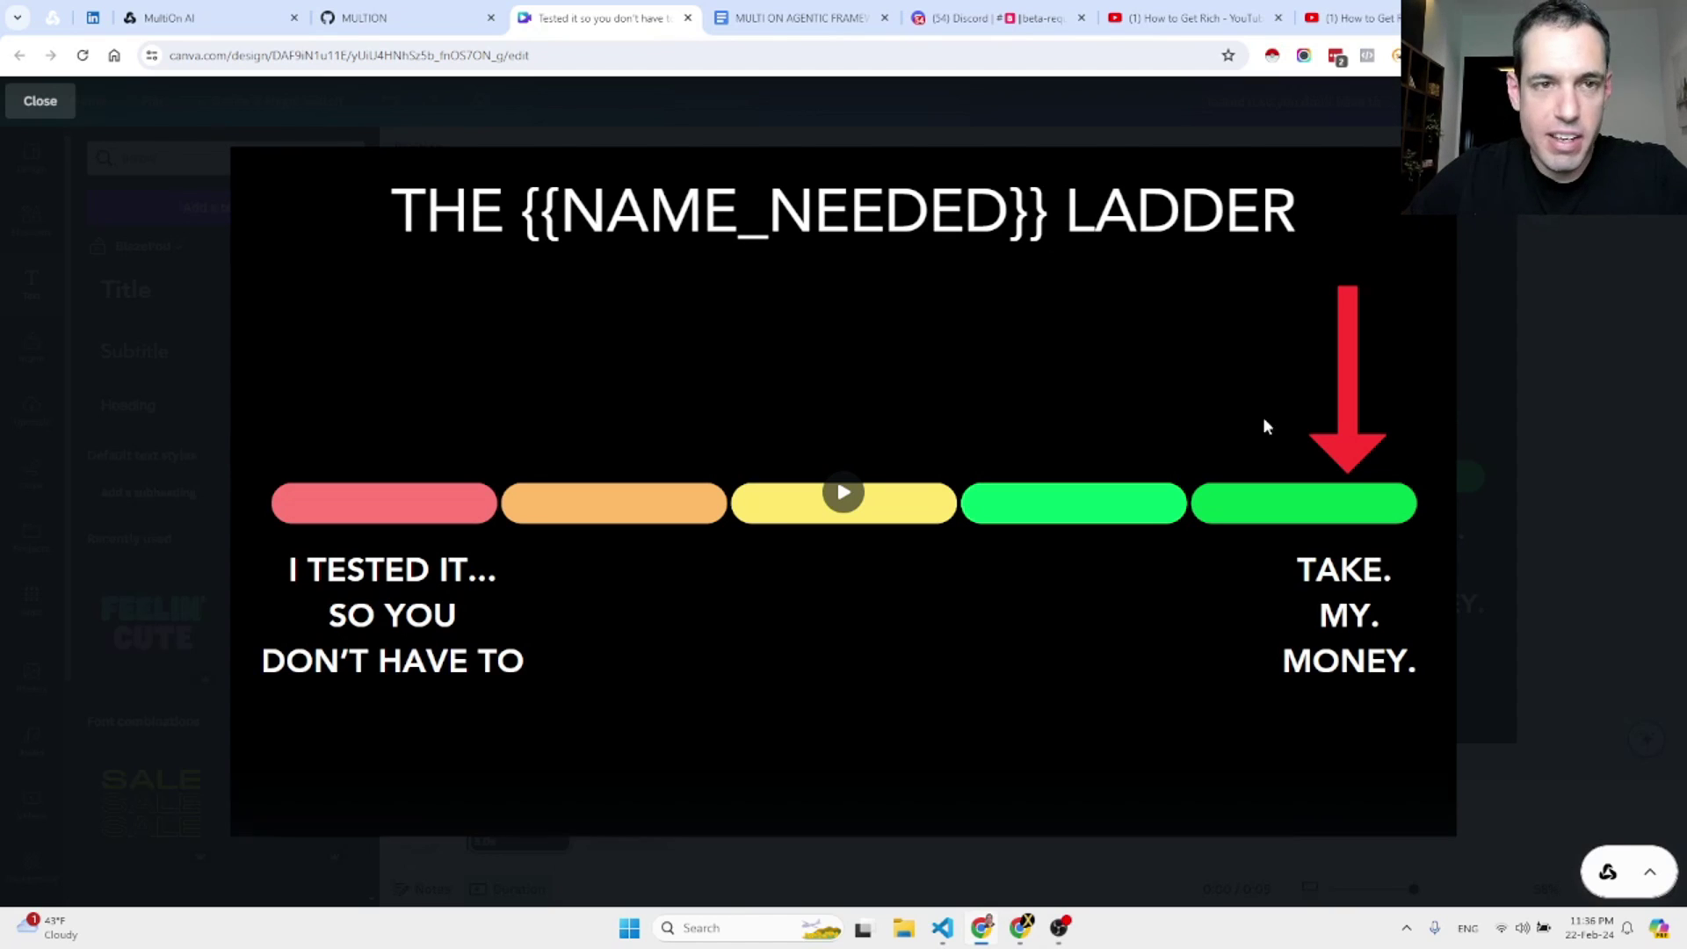
click(260, 9)
scroll(1261, 311, up, 6)
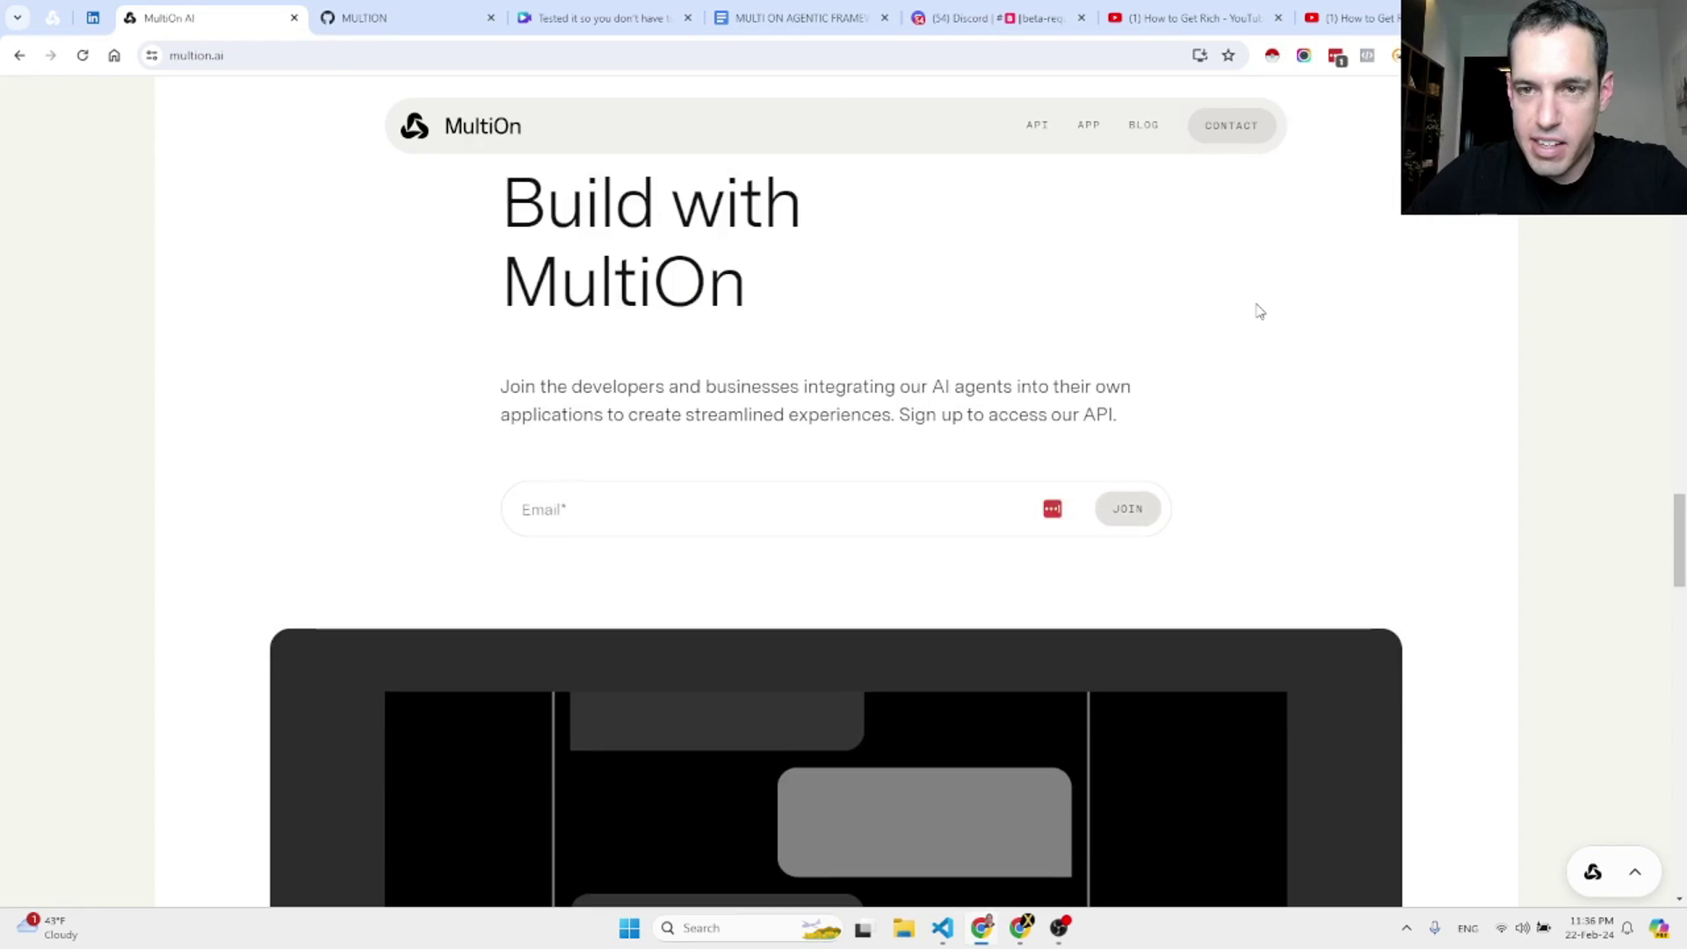
scroll(1374, 331, down, 4)
scroll(1680, 668, down, 6)
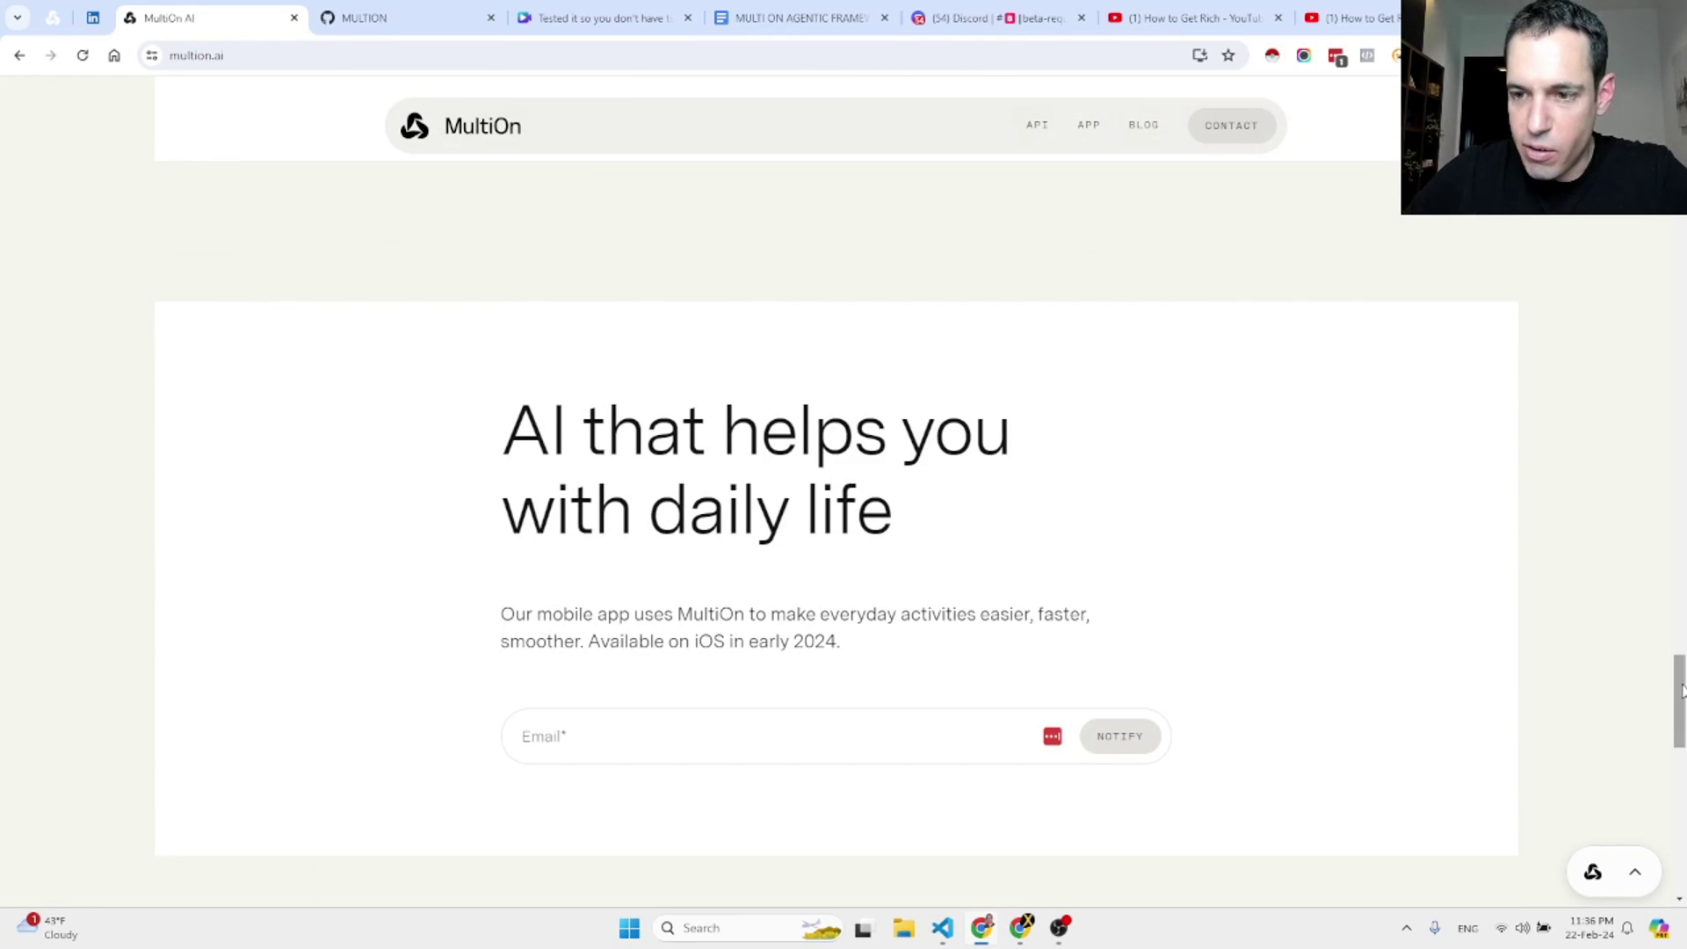
drag(1676, 670, 723, 141)
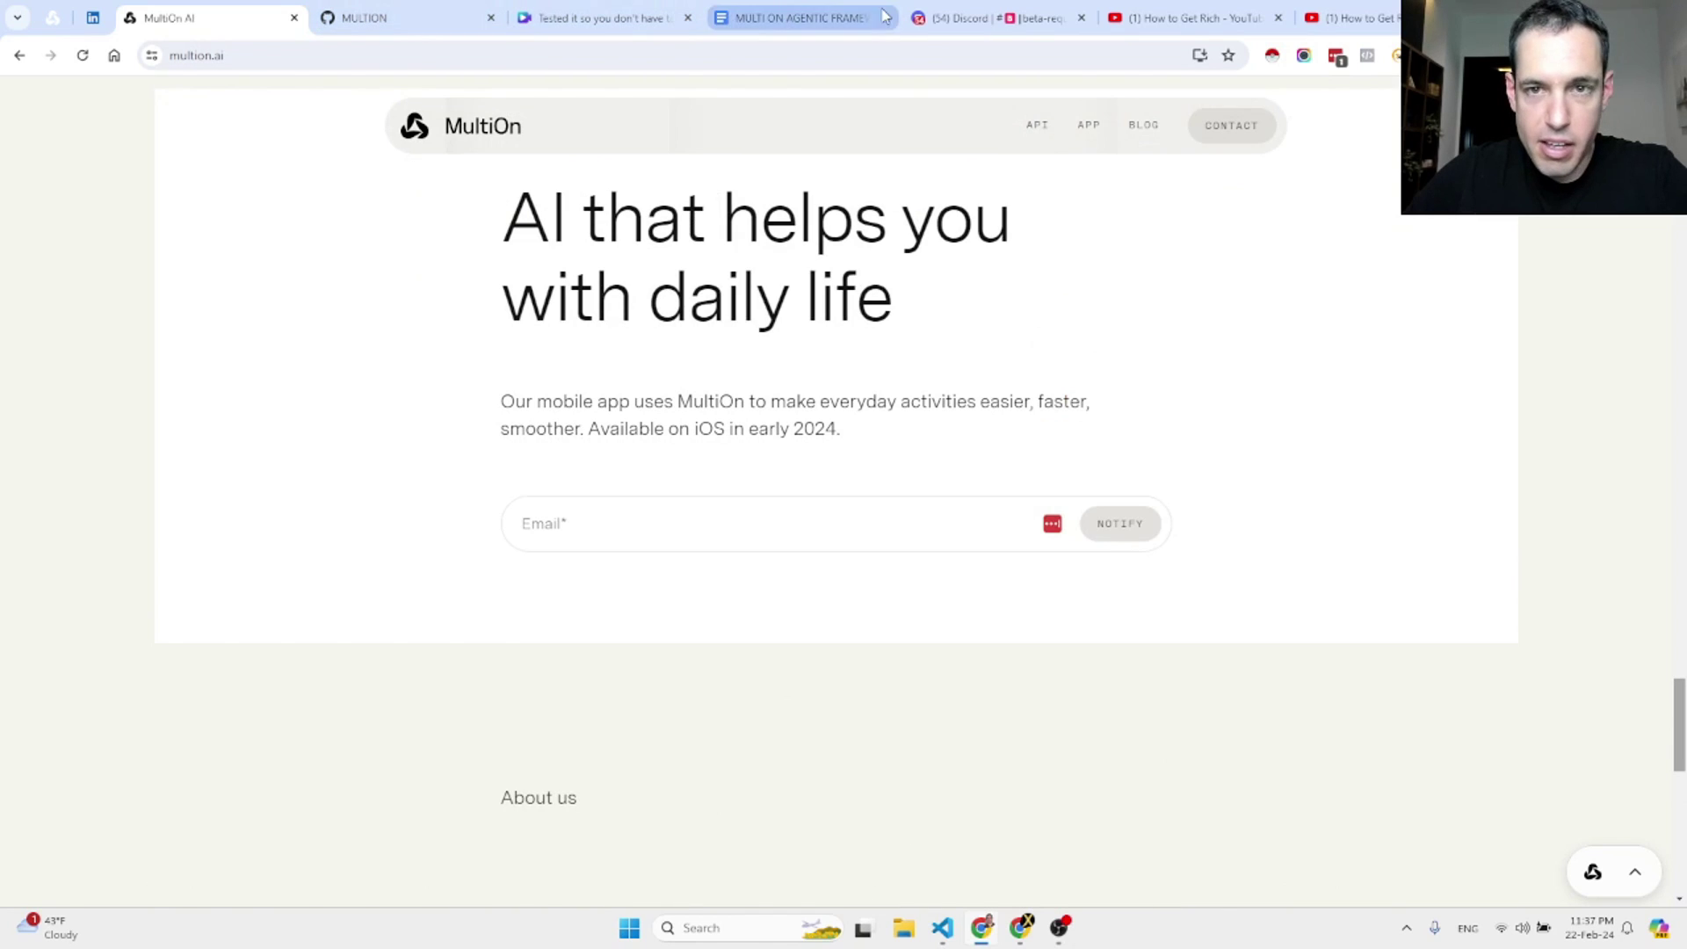
Open the billing-support channel in MultiOn's Discord and follow the app.multion.ai/pricing link
click(984, 11)
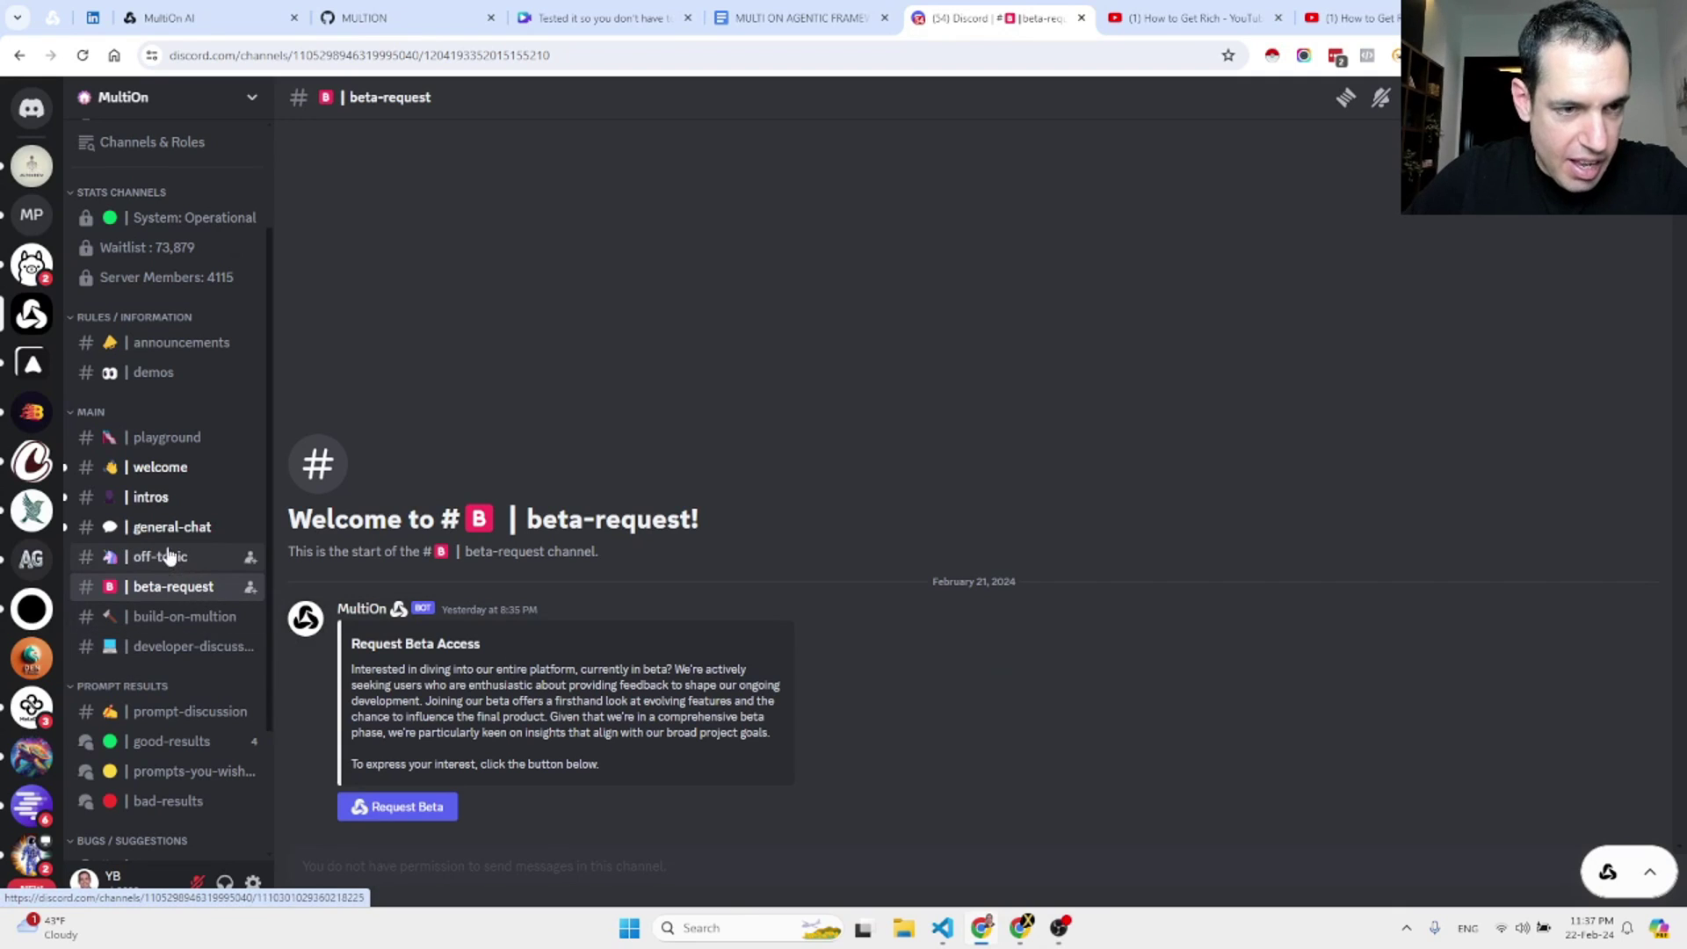
scroll(173, 580, down, 1)
scroll(173, 585, down, 2)
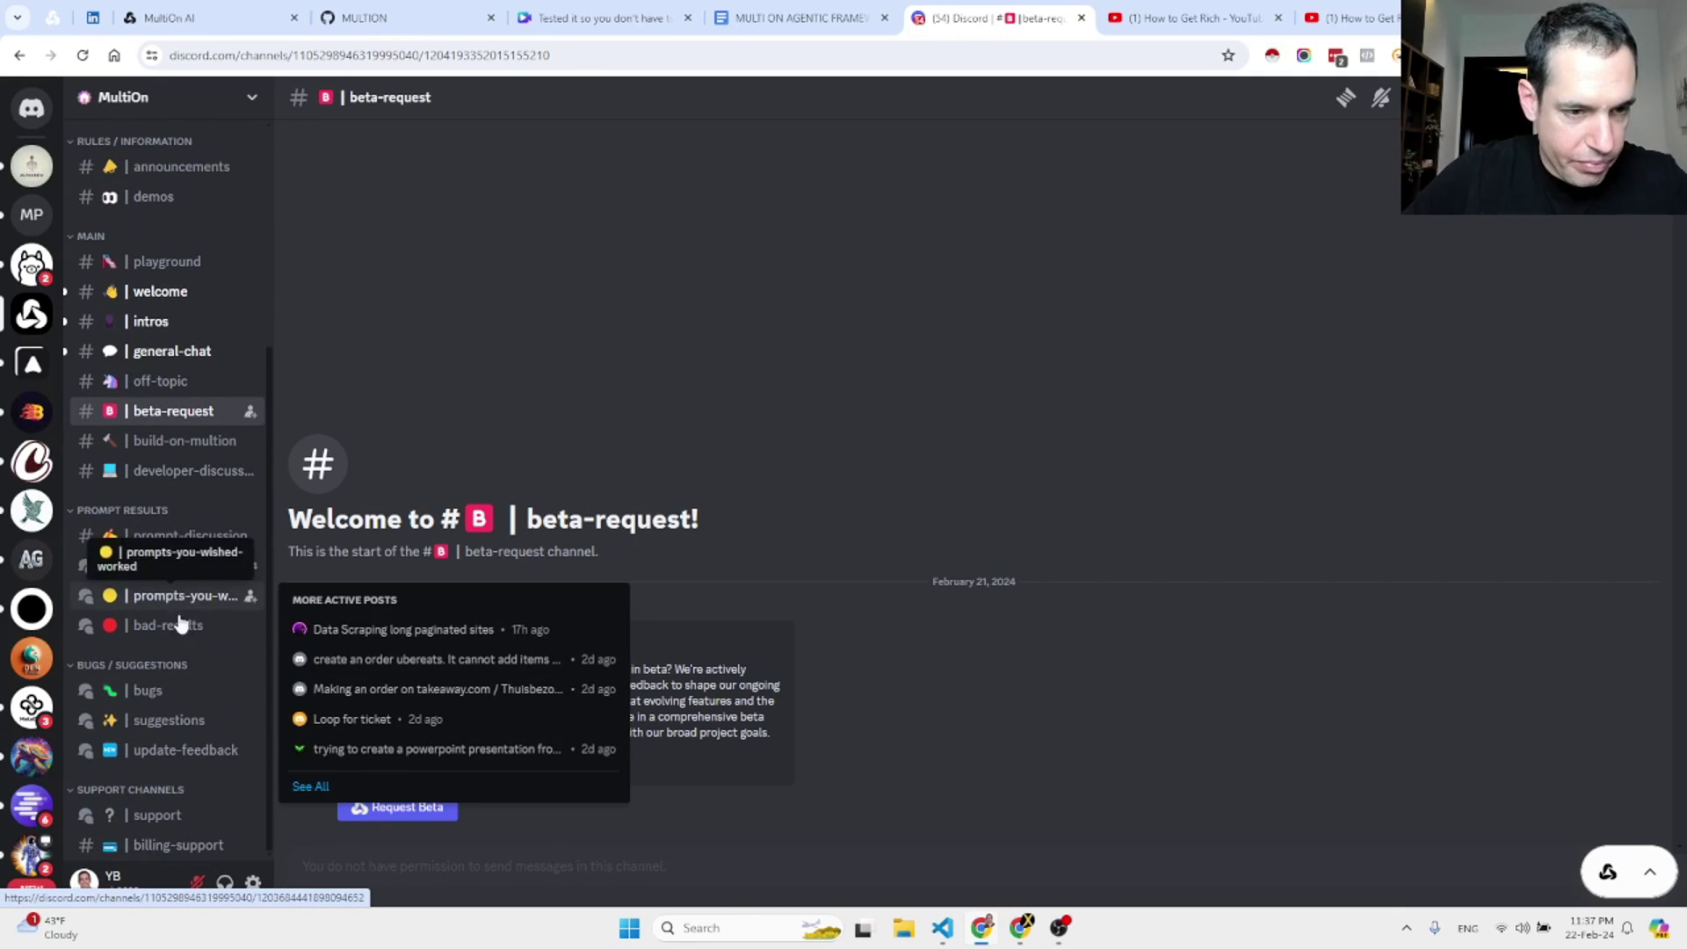
scroll(183, 690, up, 3)
scroll(184, 703, down, 5)
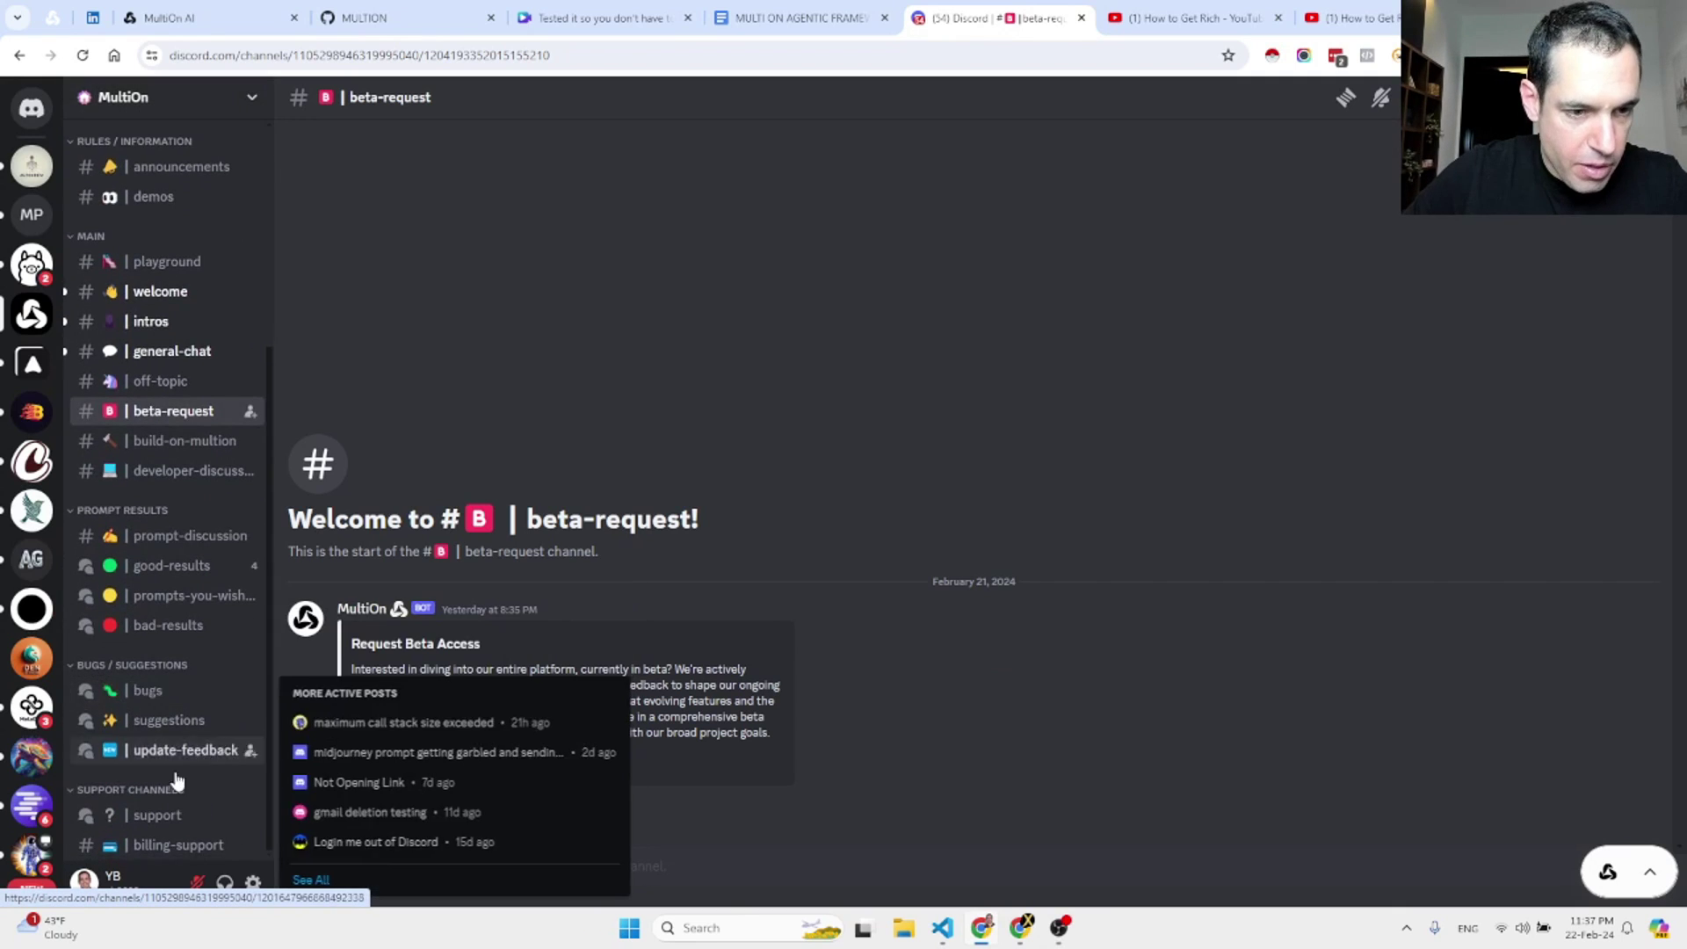
click(179, 845)
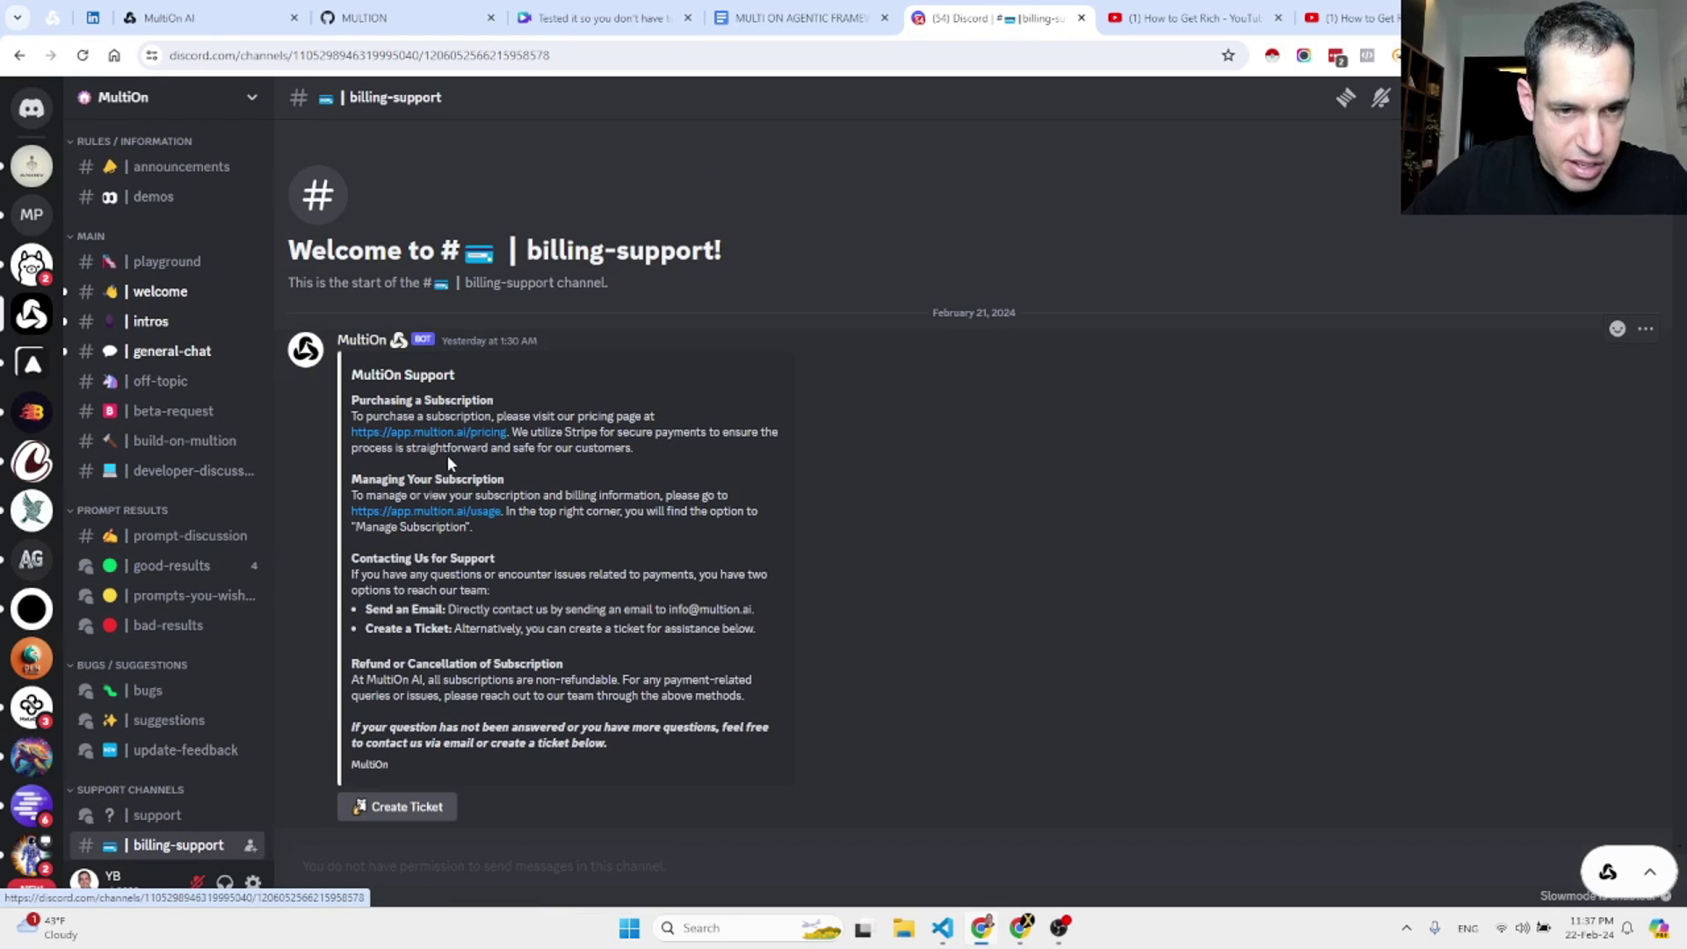
click(448, 432)
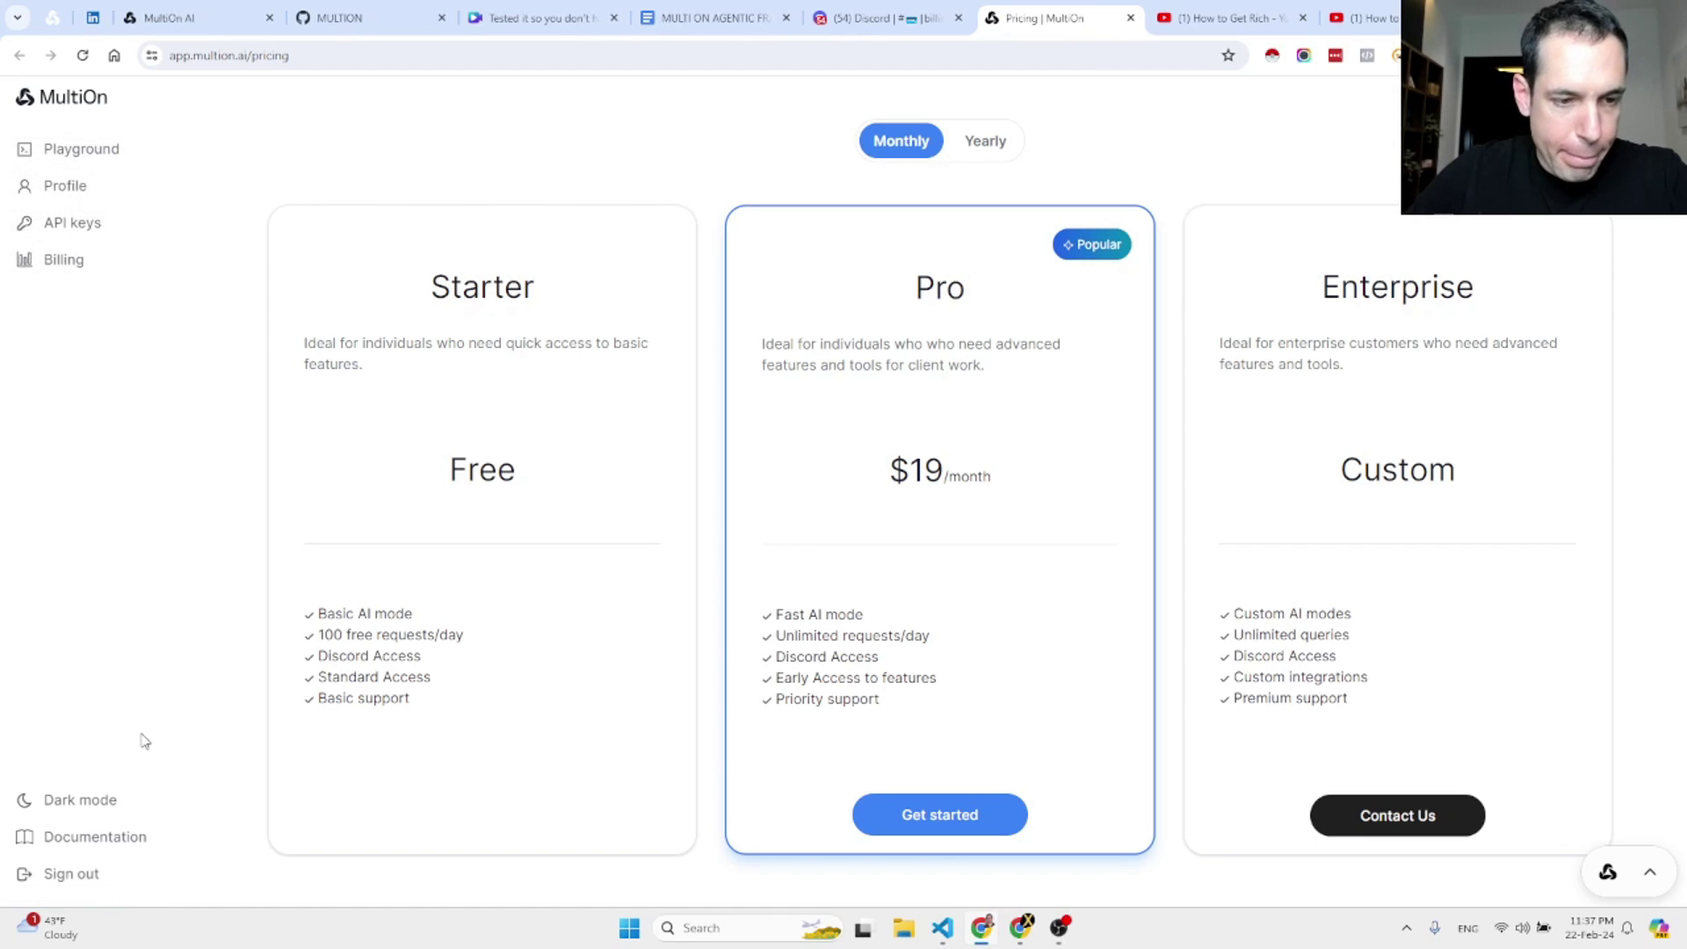
Open Documentation from the pricing page's left sidebar to reach 'Welcome to MultiOn AI'
click(111, 837)
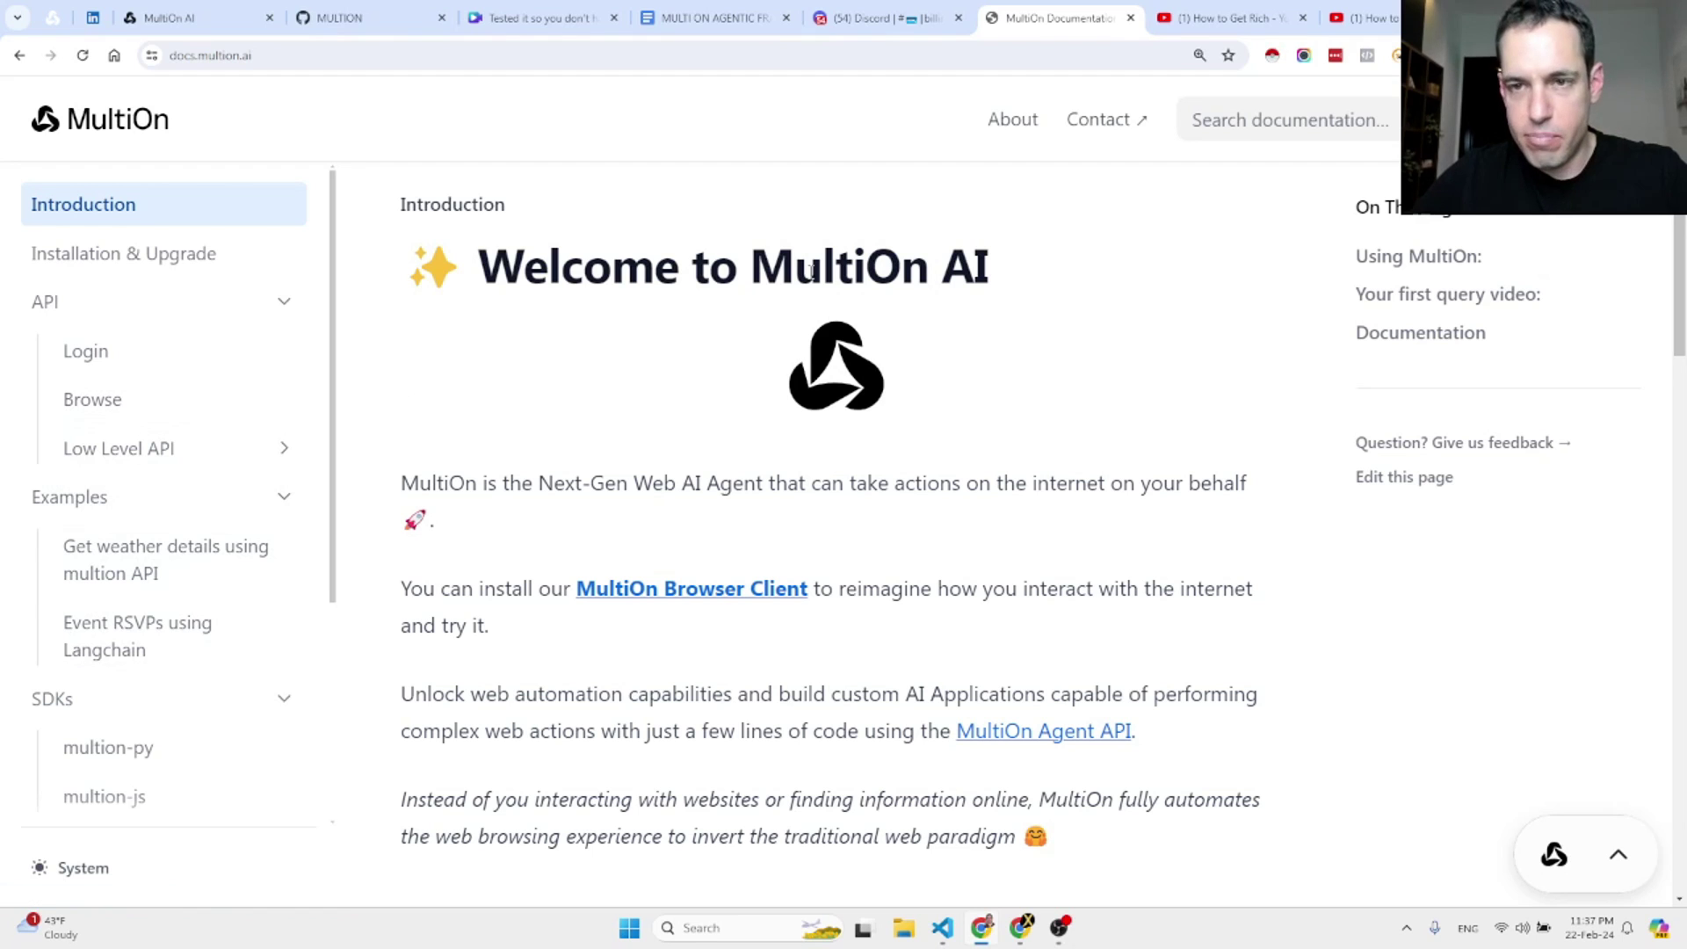
scroll(763, 387, down, 3)
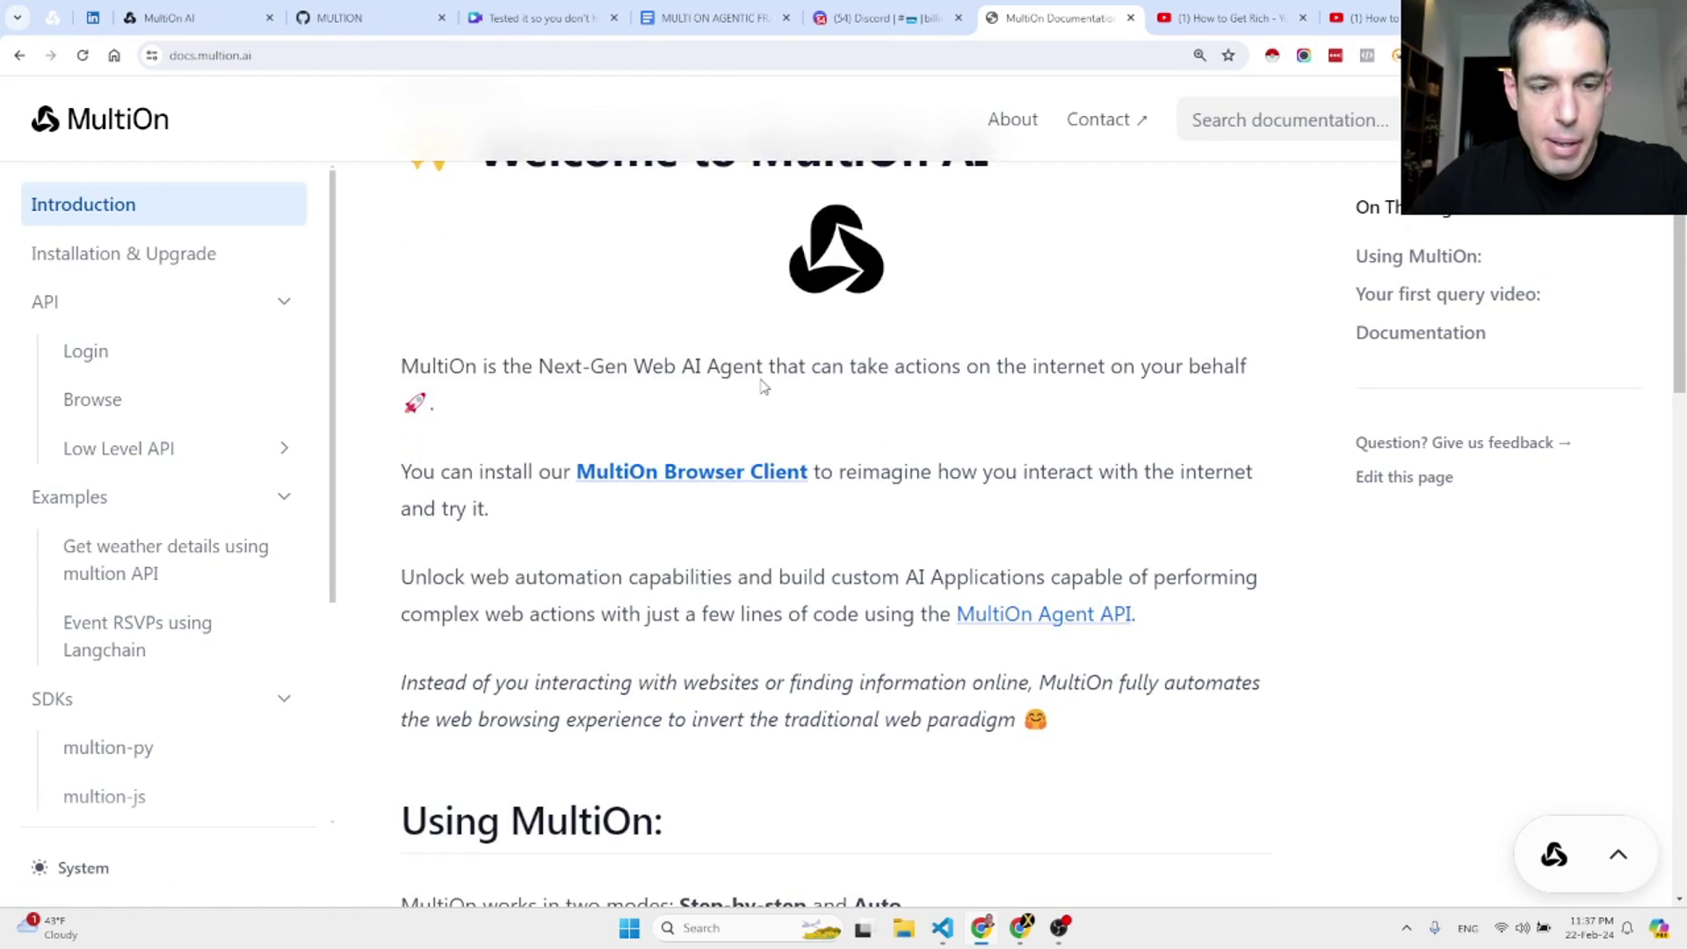
scroll(763, 386, down, 2)
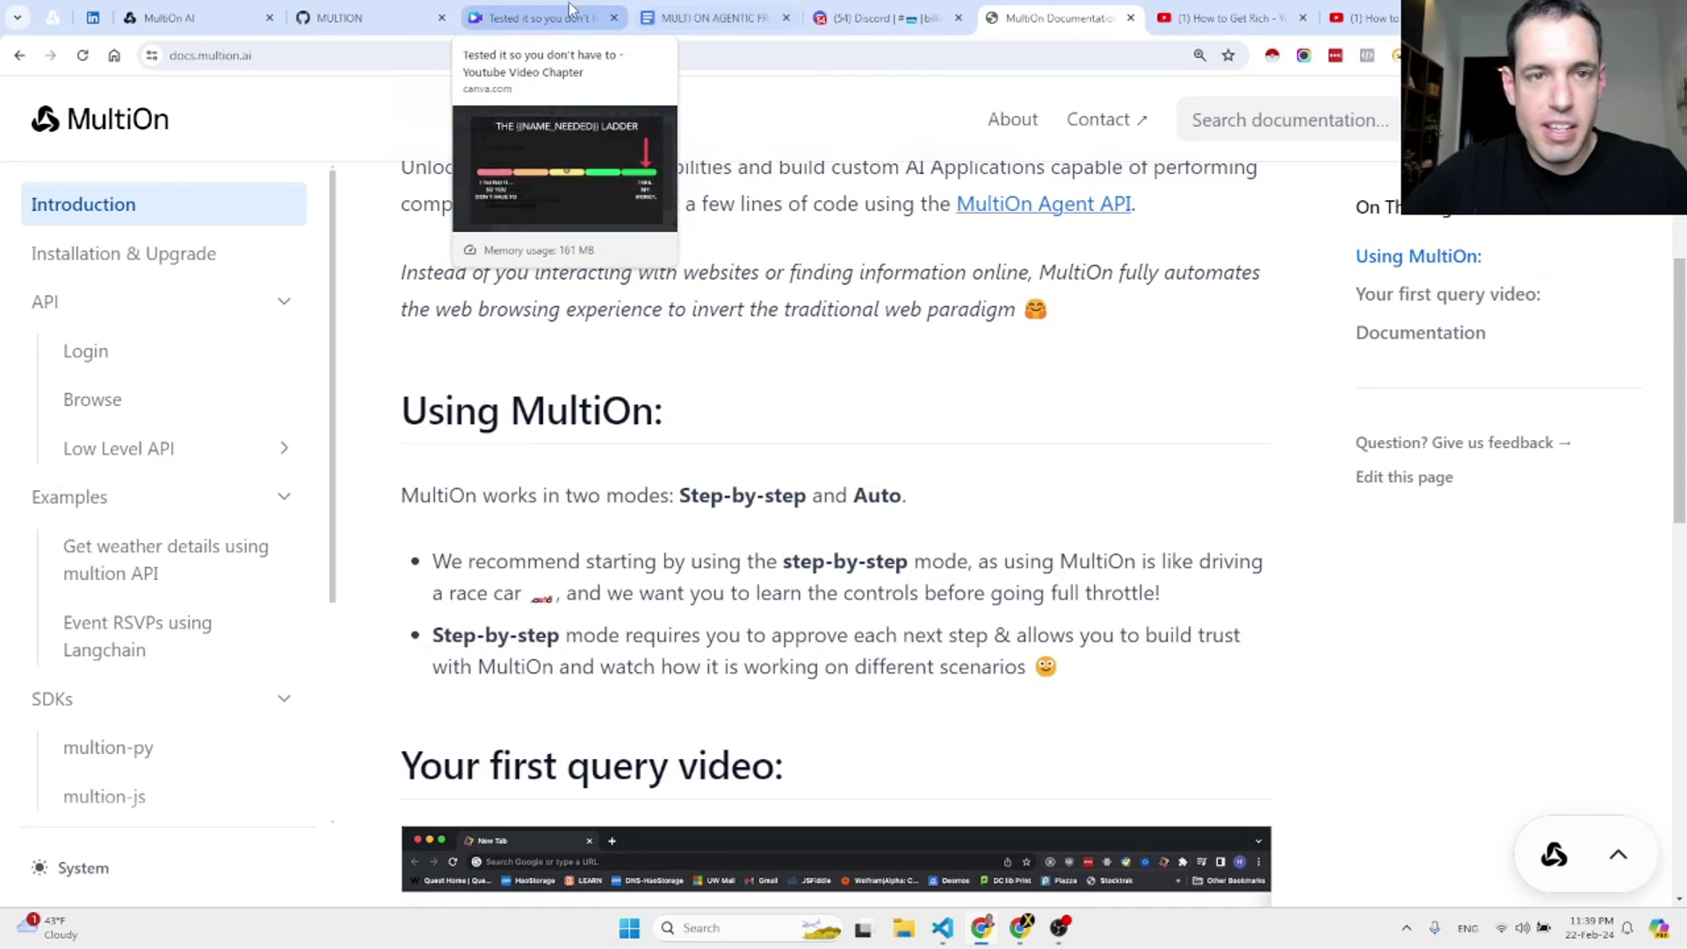
Switch to the 'Tested it so you don't…' tab showing Canva's ladder slide
click(541, 18)
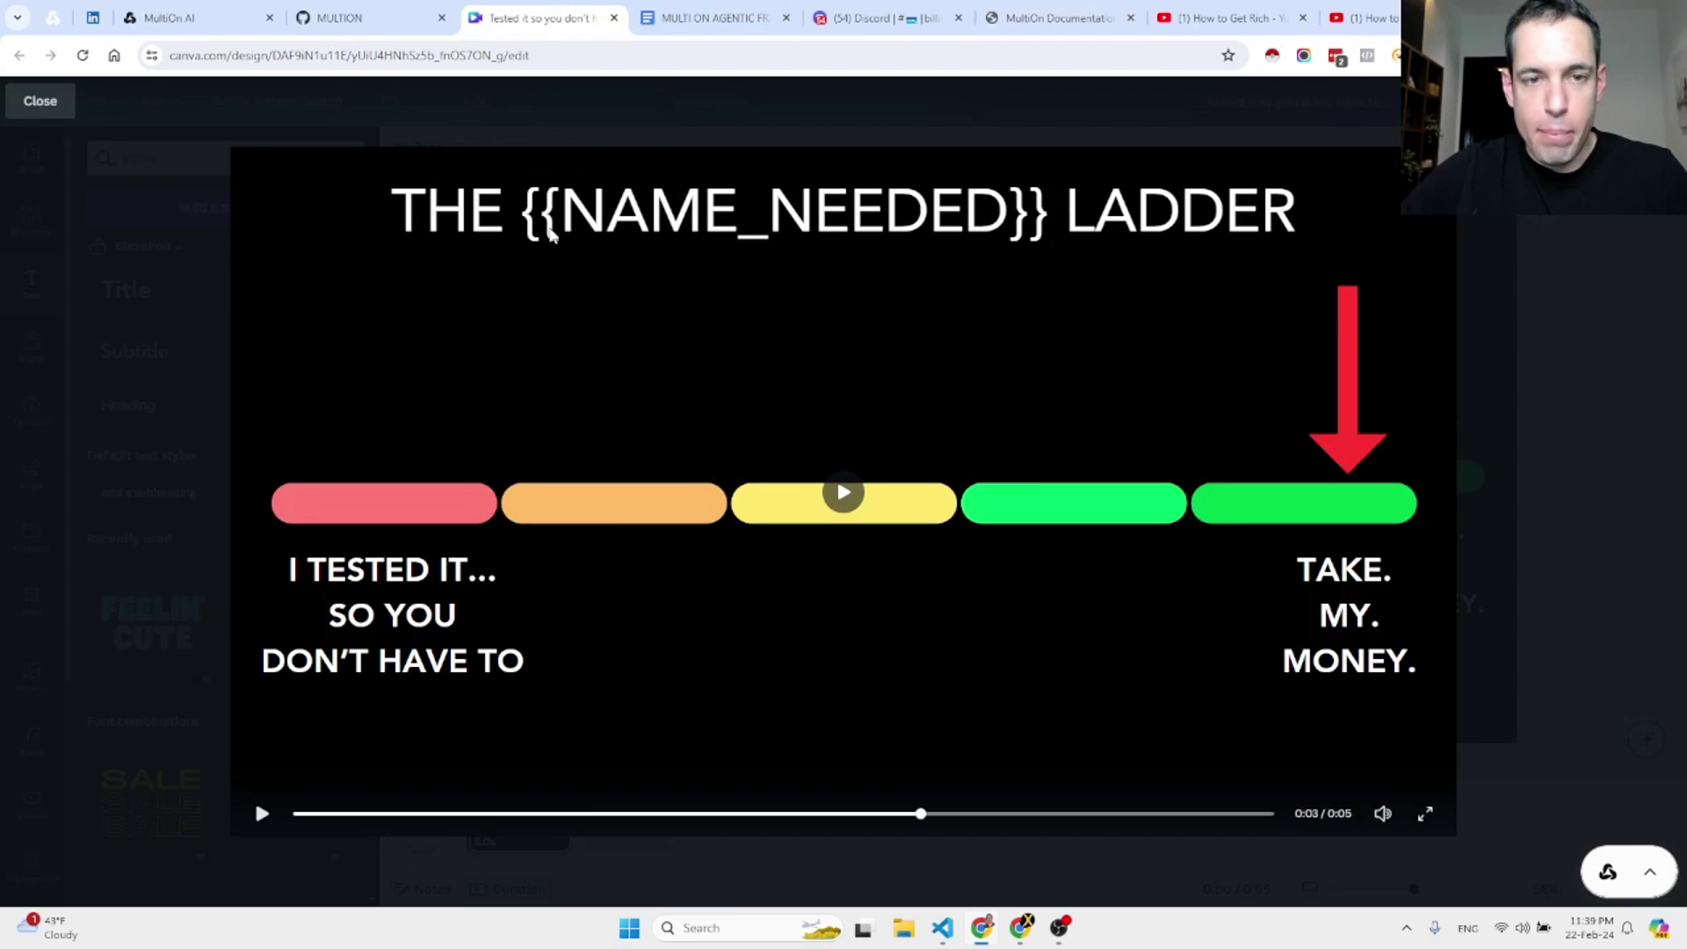